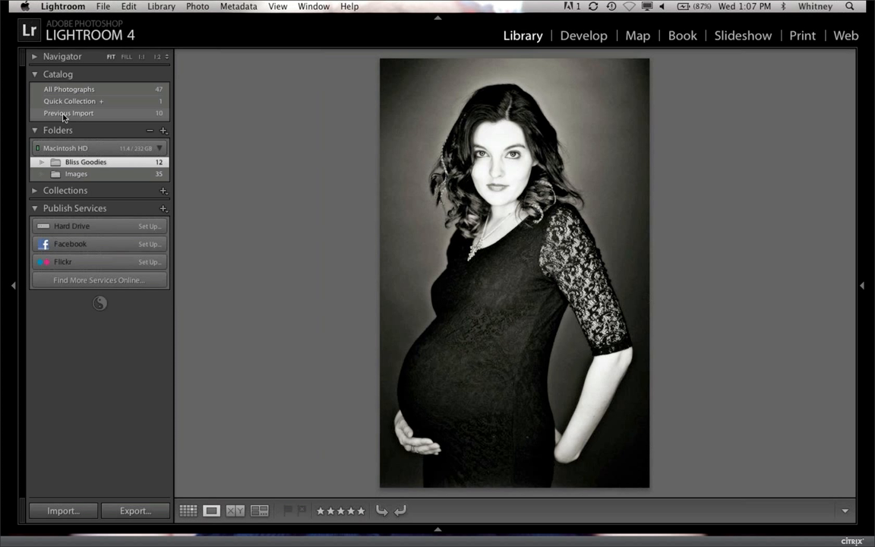
# Step: Browse the photos in the Bliss Goodies folder one by one in Loupe view
pyautogui.press('Right')
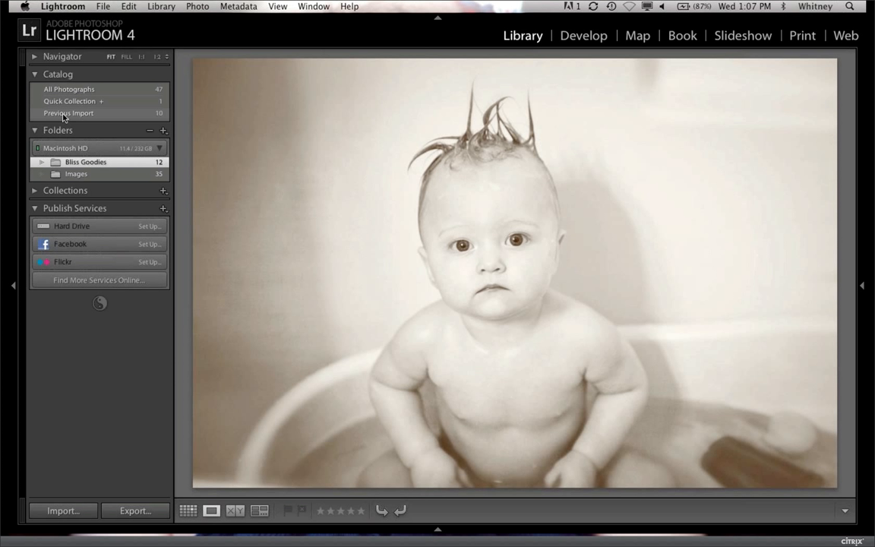
pyautogui.press('Right')
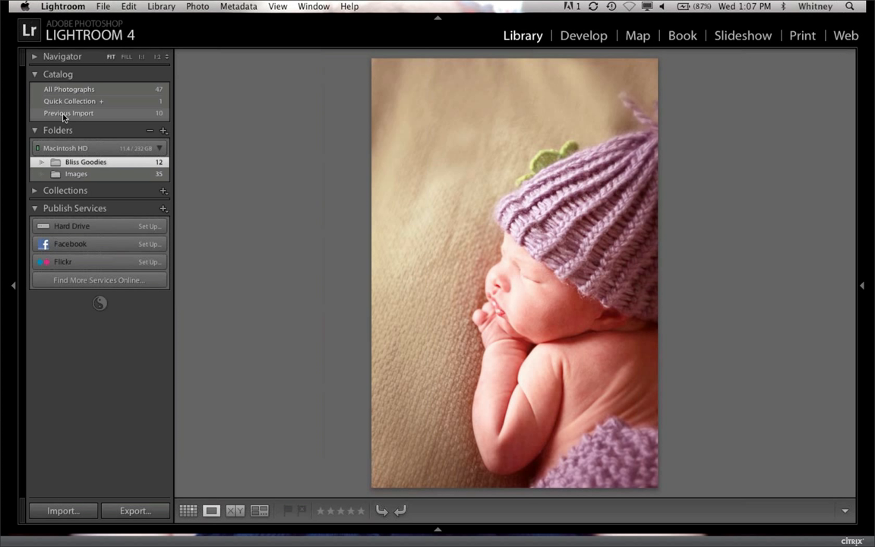
pyautogui.press('Right')
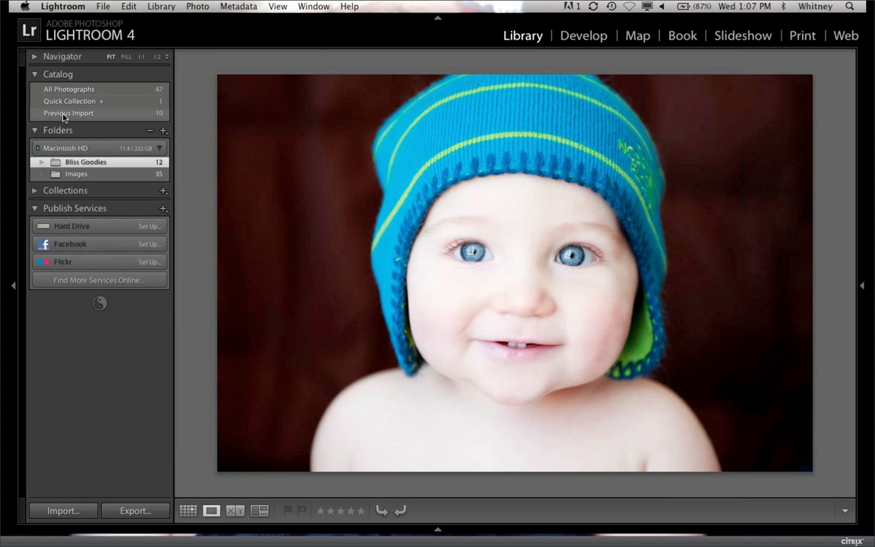
pyautogui.press('Right')
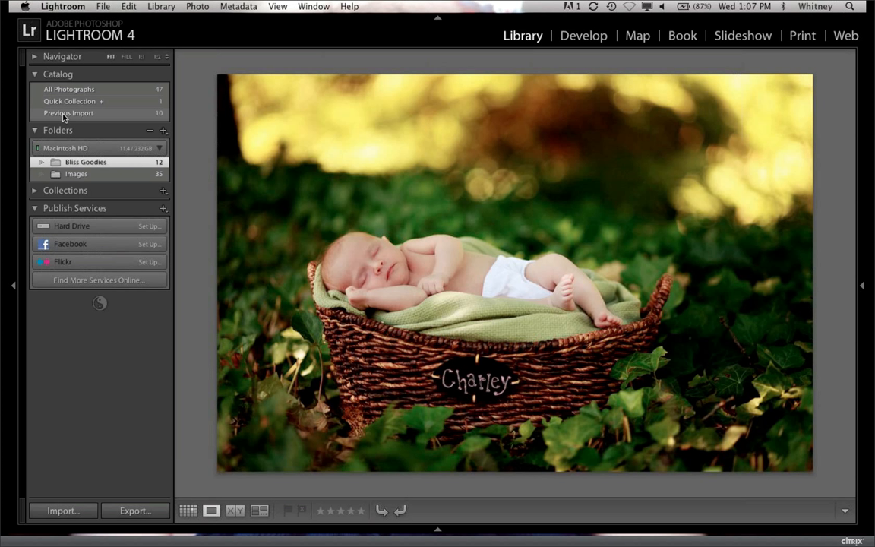
pyautogui.press('Right')
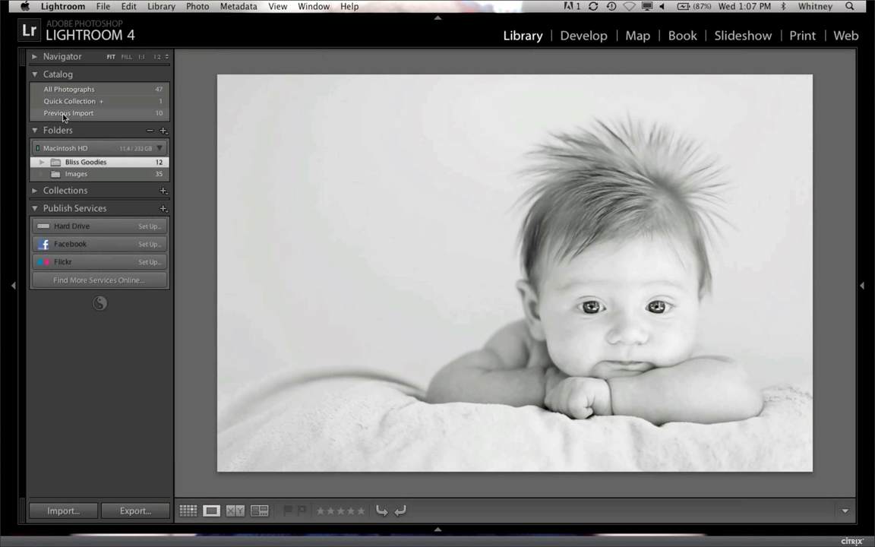
pyautogui.press('Right')
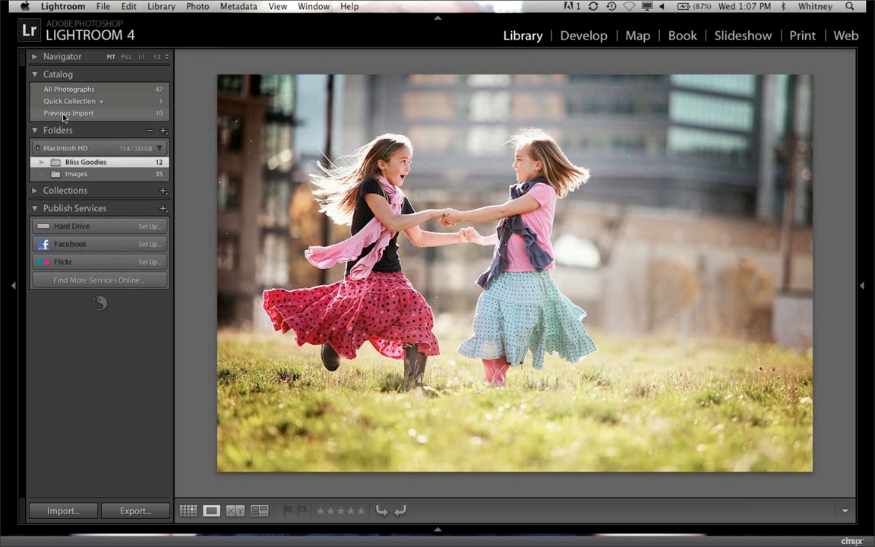
pyautogui.press('Right')
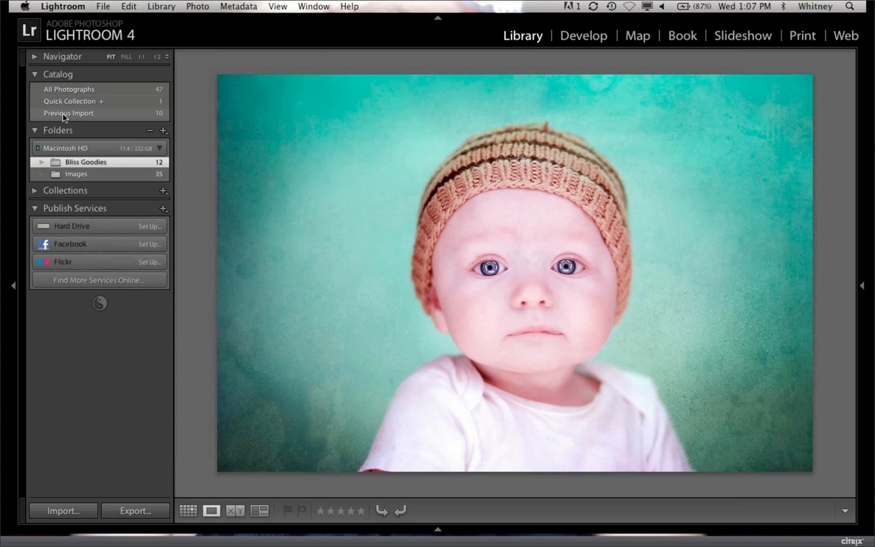
pyautogui.press('Right')
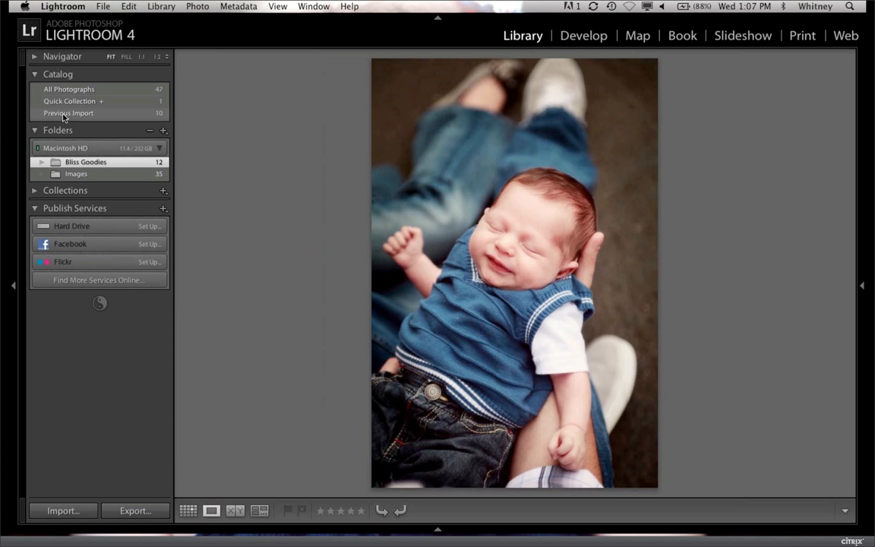
pyautogui.press('Right')
pyautogui.press('Right')
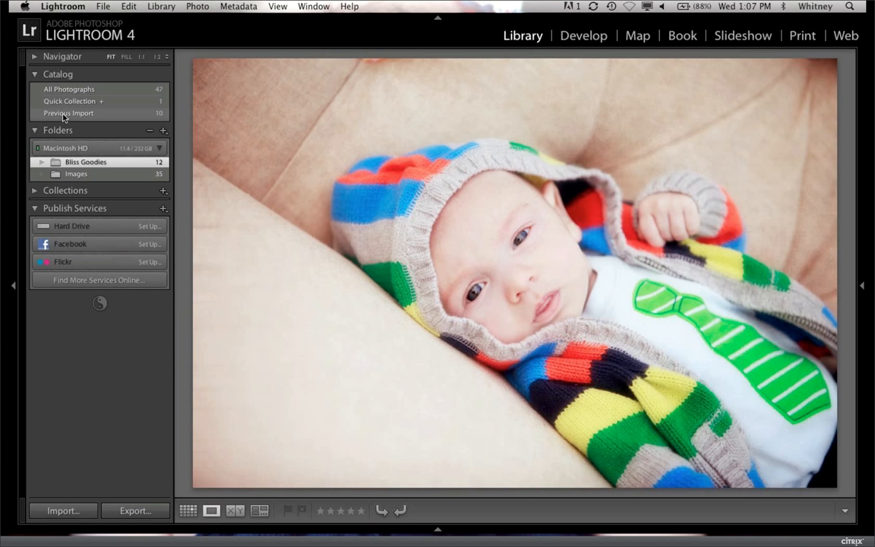
pyautogui.press('Right')
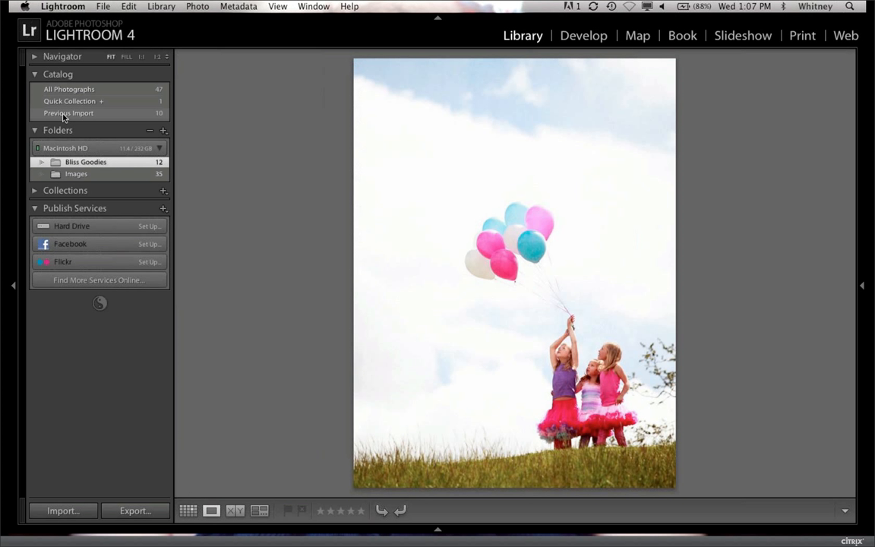
# Step: Switch to Safari, look through the studio photos in the Bliss Studio re-design blog post, and minimize the window
pyautogui.moveTo(190, 542)
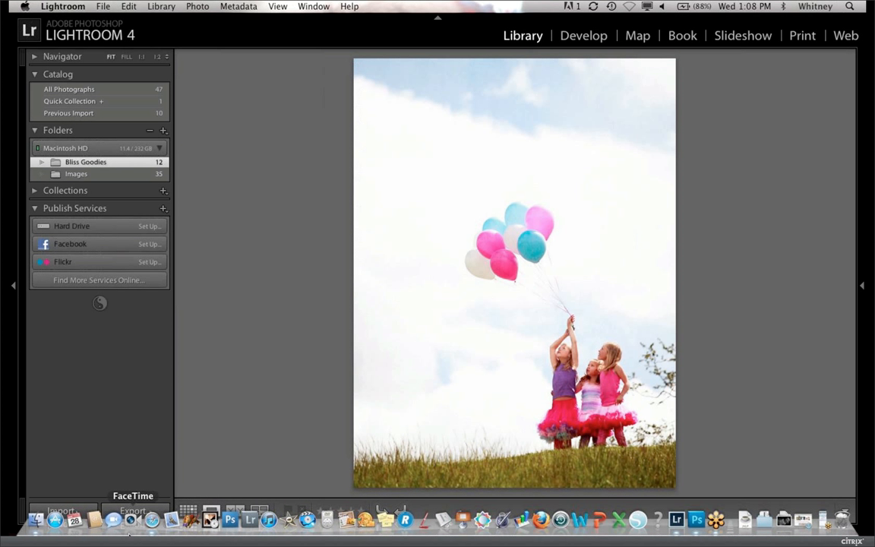
pyautogui.click(153, 523)
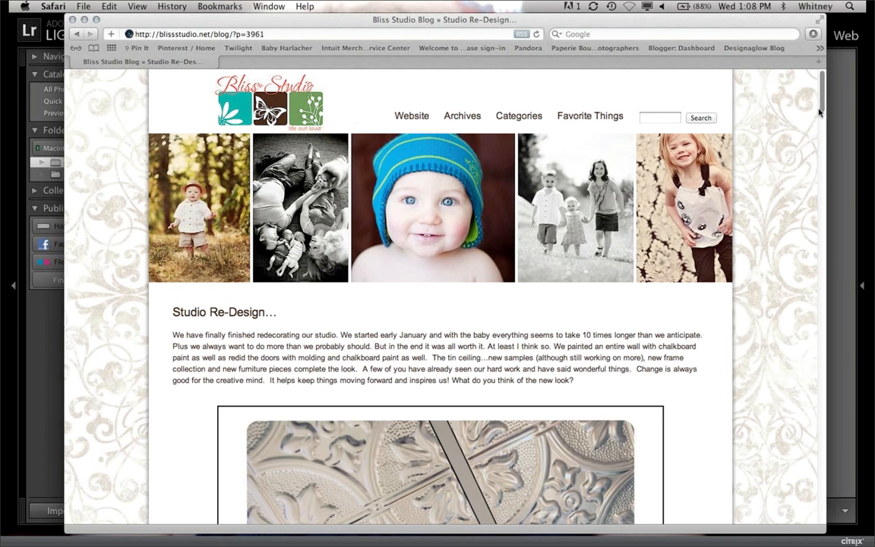
pyautogui.moveTo(821, 109); pyautogui.dragTo(821, 234)
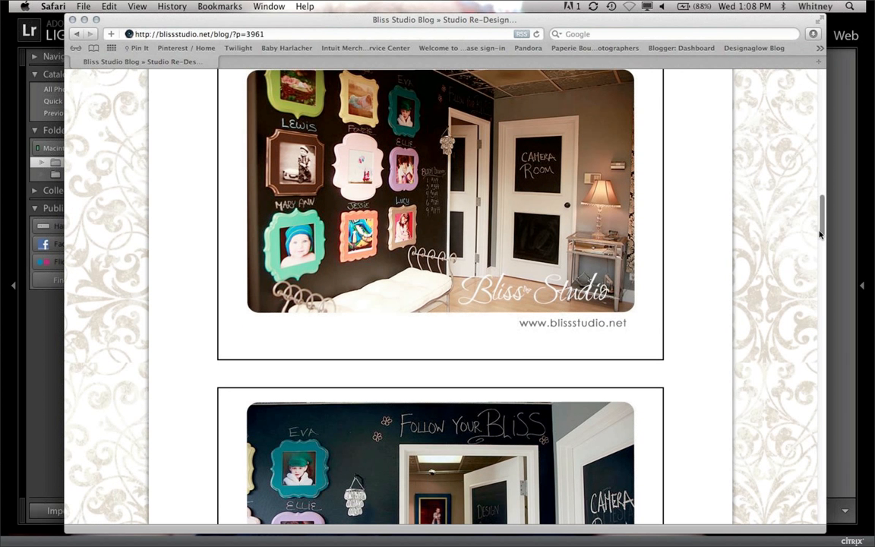
pyautogui.scroll(-3, 820, 234)
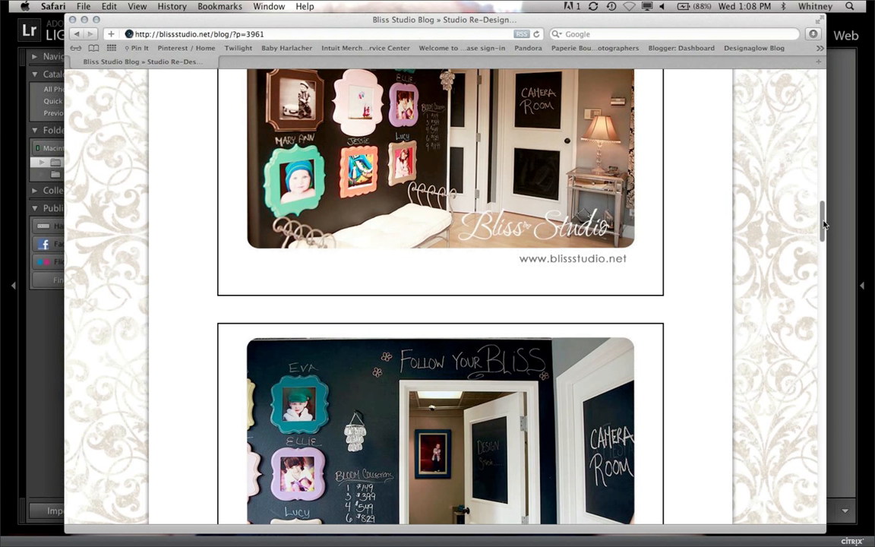
pyautogui.moveTo(825, 225); pyautogui.dragTo(817, 330)
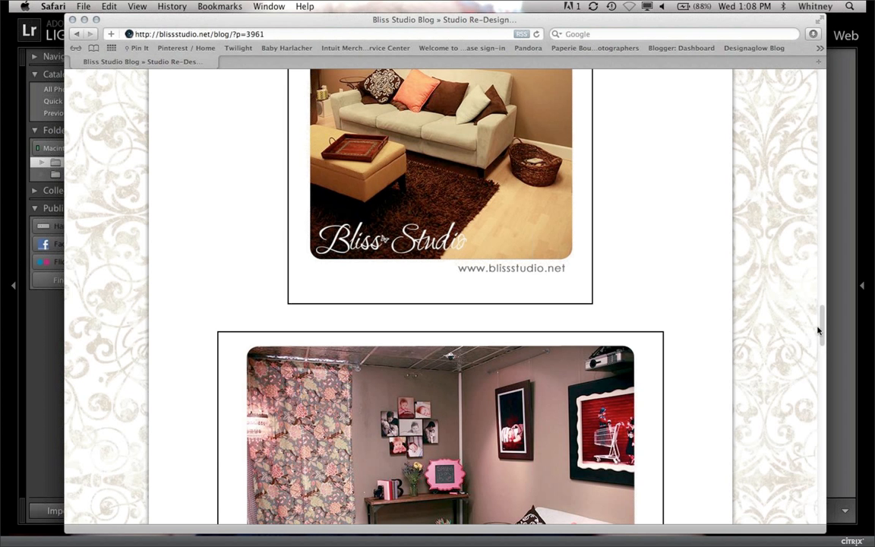
pyautogui.moveTo(820, 334); pyautogui.dragTo(809, 349)
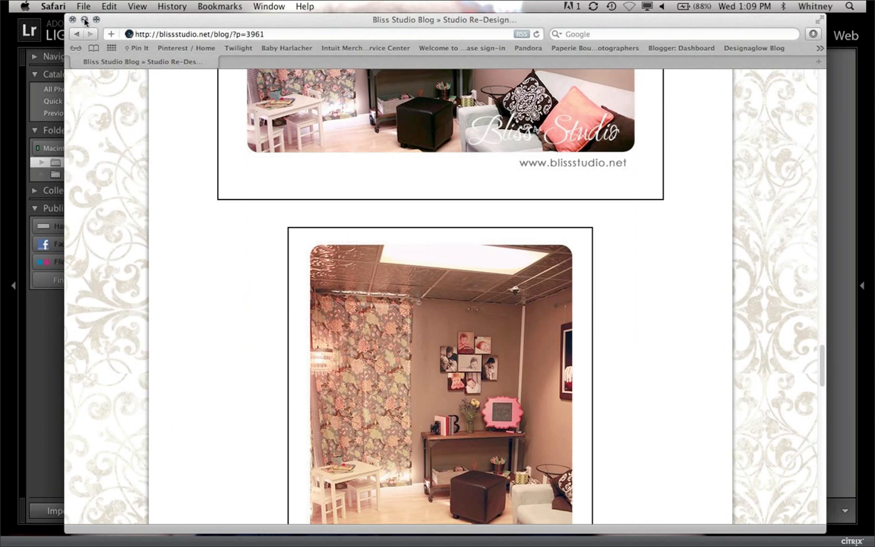
pyautogui.click(84, 19)
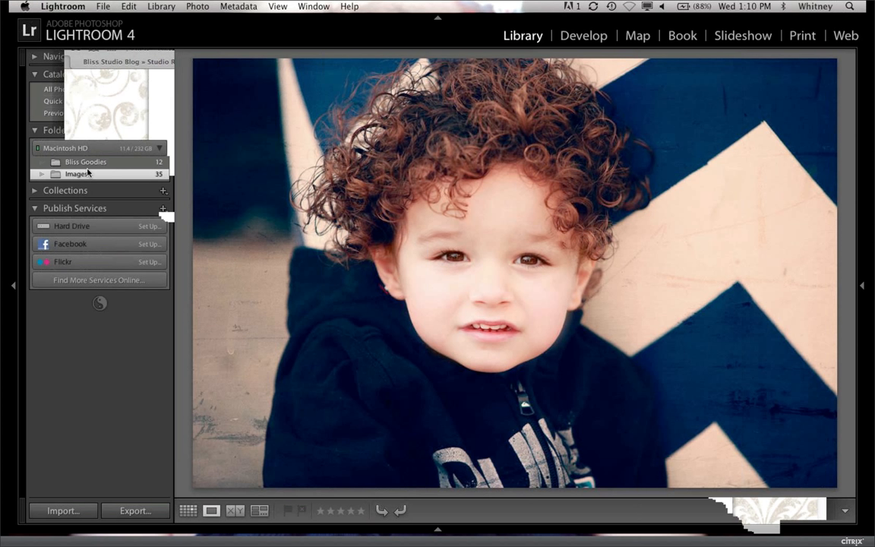
# Step: From the Images folder grid, view the curly-haired boy _MG_3949, the baby with the pink flower headband and the sepia newborn enlarged
pyautogui.press('g')
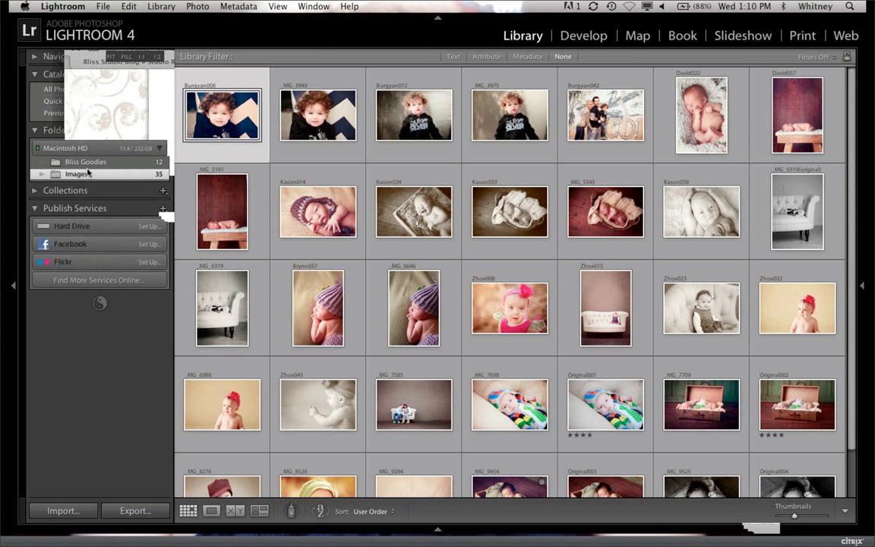
pyautogui.doubleClick(308, 120)
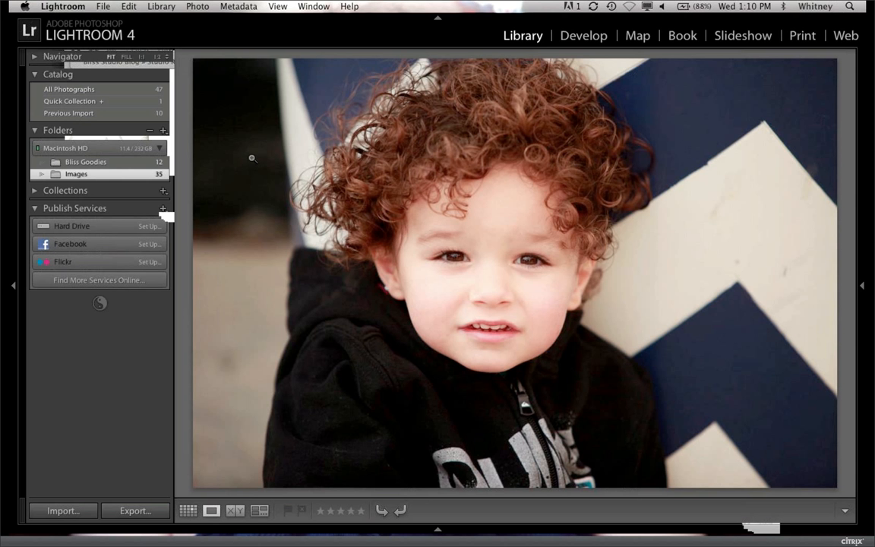
pyautogui.press('g')
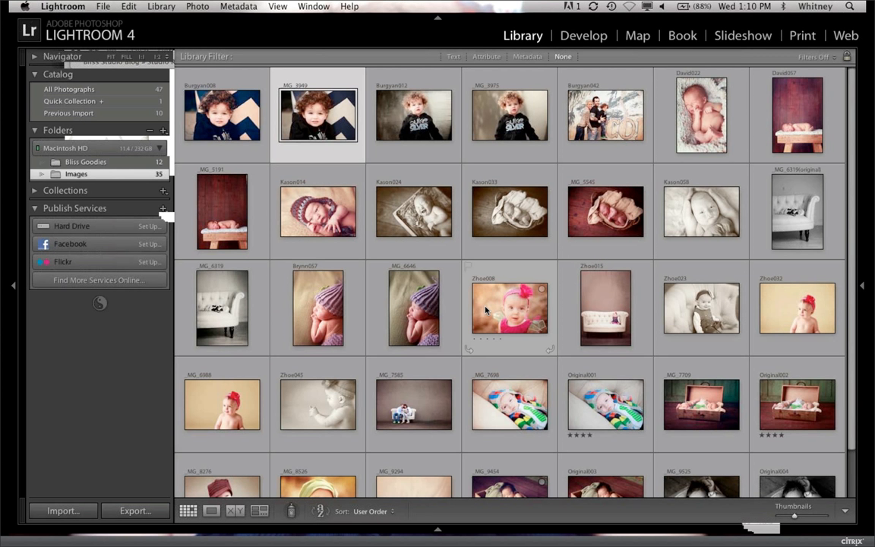
pyautogui.doubleClick(438, 279)
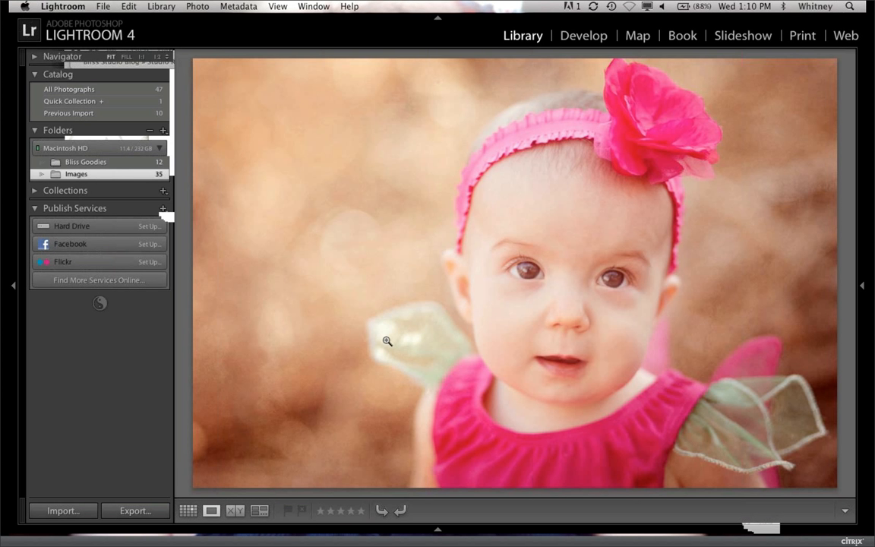
pyautogui.press('g')
pyautogui.doubleClick(717, 226)
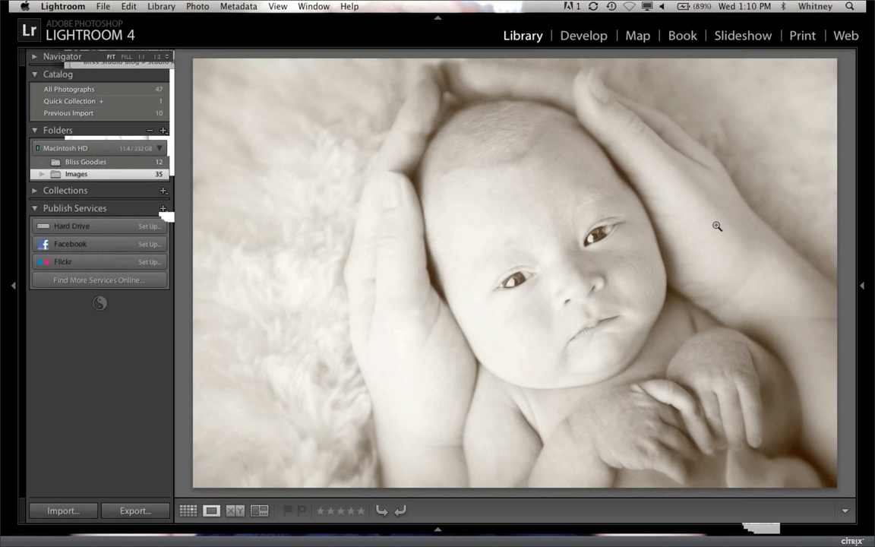
pyautogui.press('g')
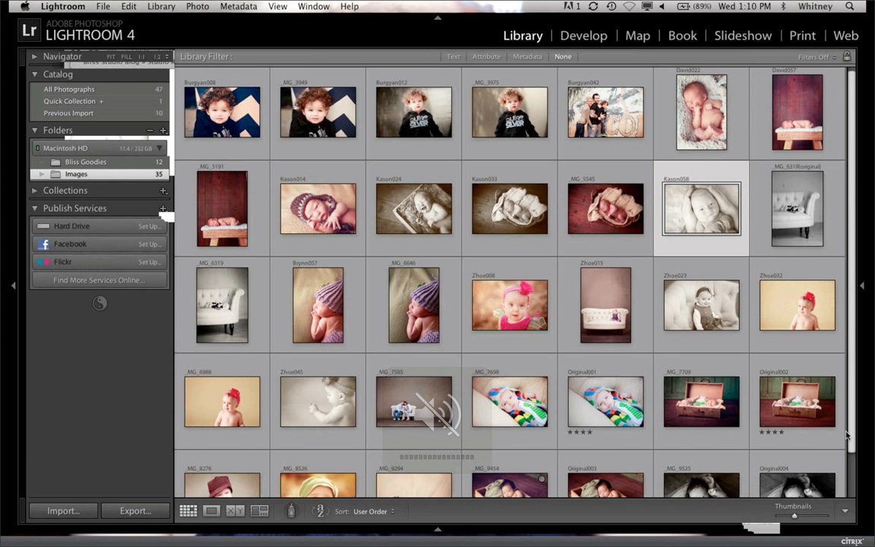
# Step: View the wooden-crate newborn in Original003 and _MG_9454, plus the striped-hoodie baby _MG_7698, enlarged, and return to the grid
pyautogui.scroll(-2, 848, 435)
pyautogui.doubleClick(604, 454)
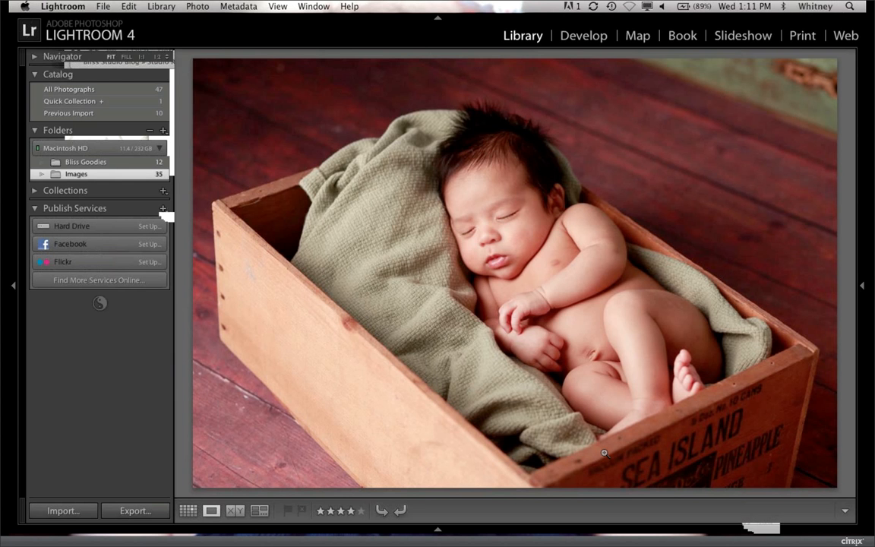
pyautogui.press('Right')
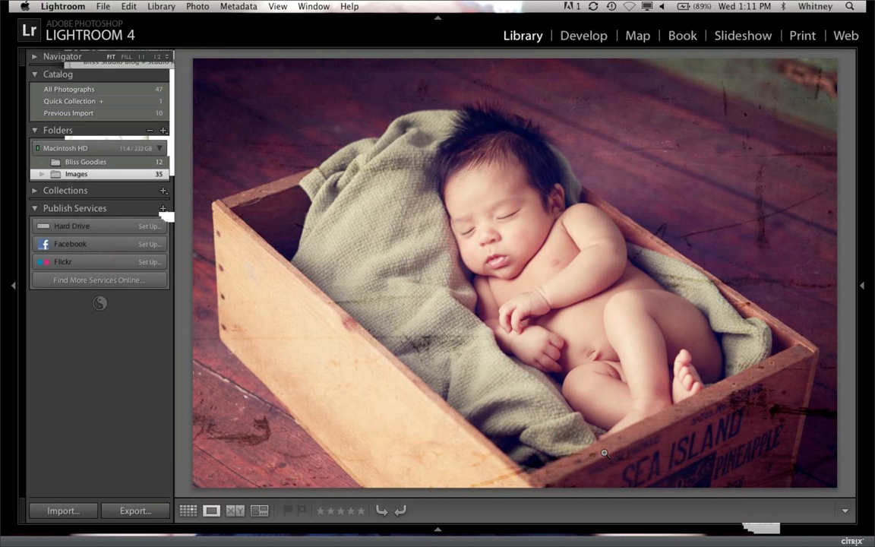
pyautogui.press('g')
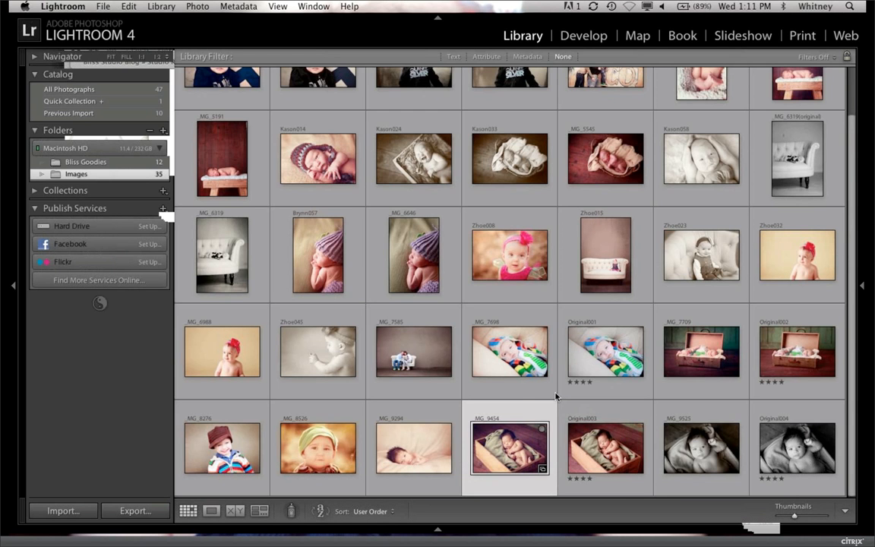
pyautogui.doubleClick(520, 375)
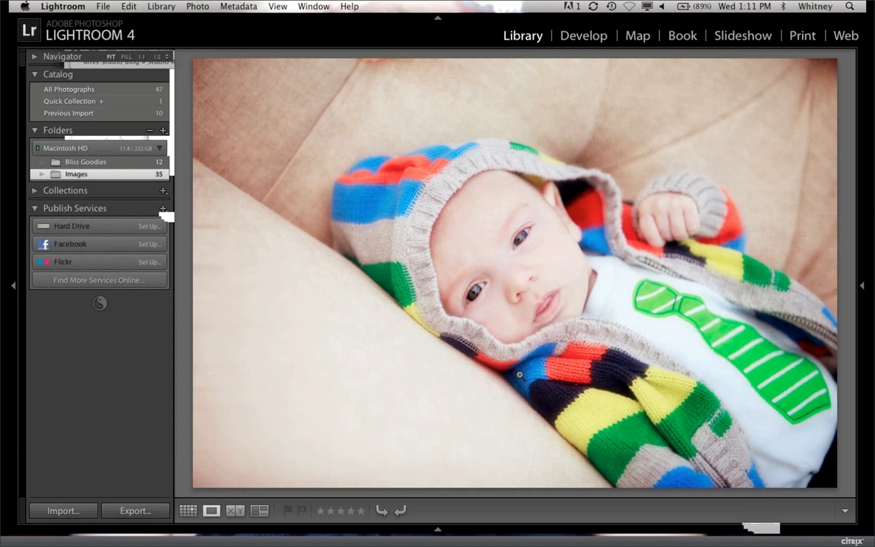
pyautogui.press('g')
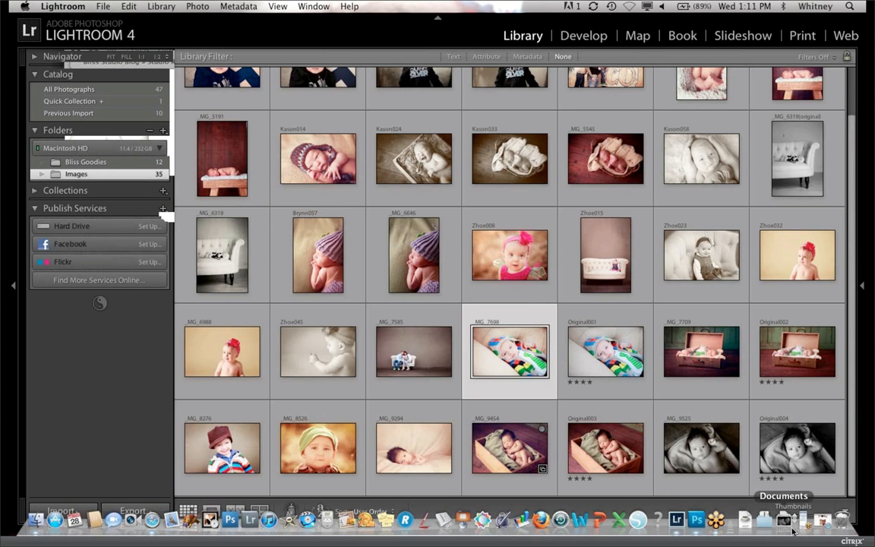
# Step: Restore the Safari blog window, minimize it again, and hide Lightroom to reveal the desktop
pyautogui.click(822, 523)
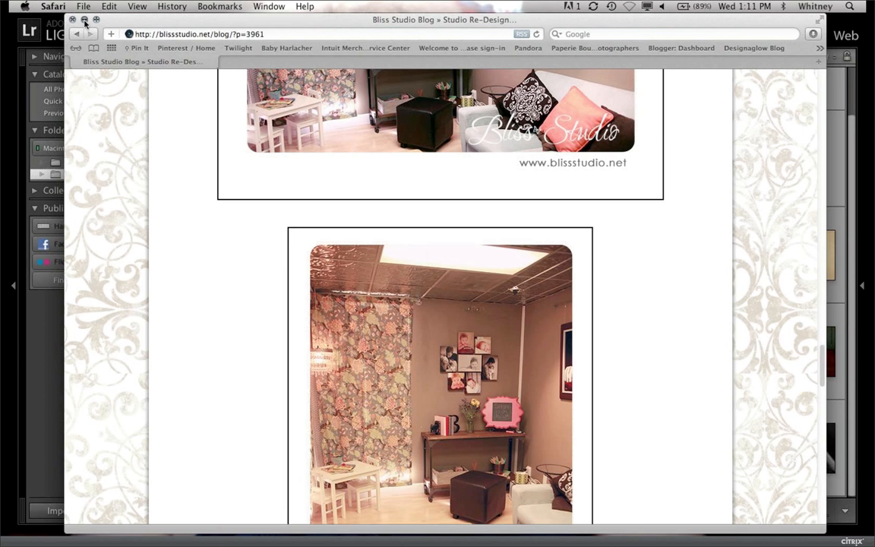
pyautogui.click(84, 20)
pyautogui.click(62, 7)
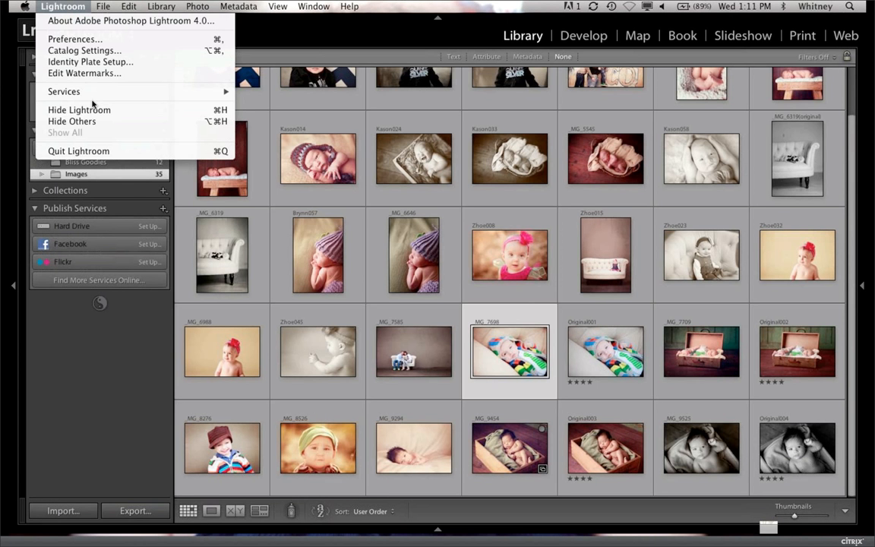
pyautogui.click(93, 111)
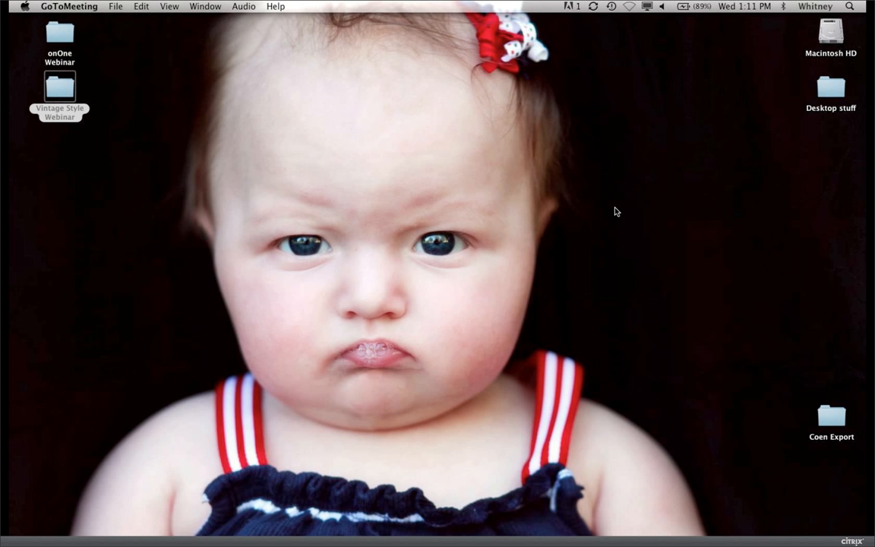
# Step: Raise the system volume, mute the sound again, and switch back to Lightroom
pyautogui.press('XF86AudioRaiseVolume')
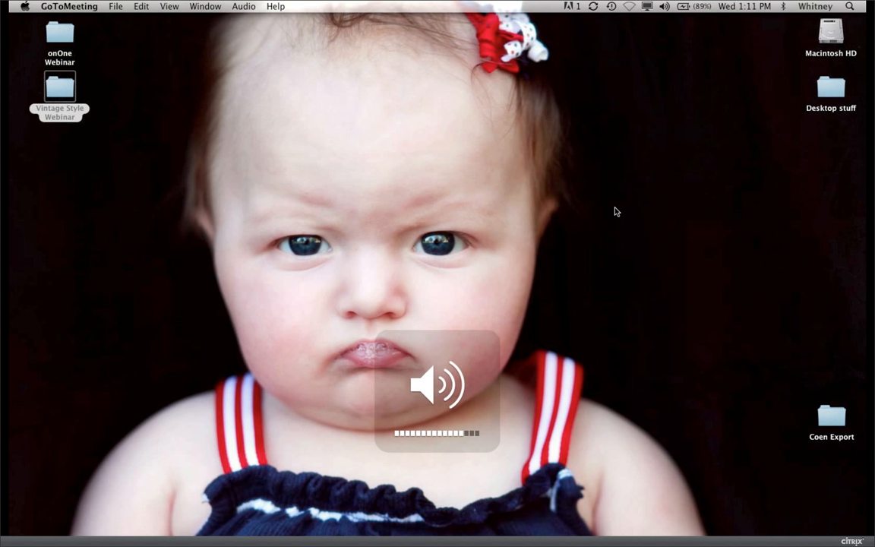
pyautogui.press('XF86AudioMute')
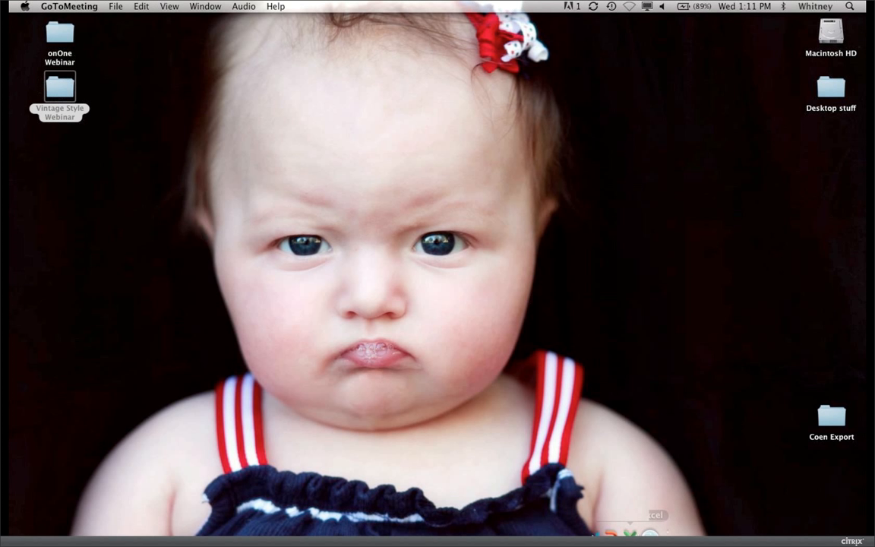
pyautogui.moveTo(513, 528)
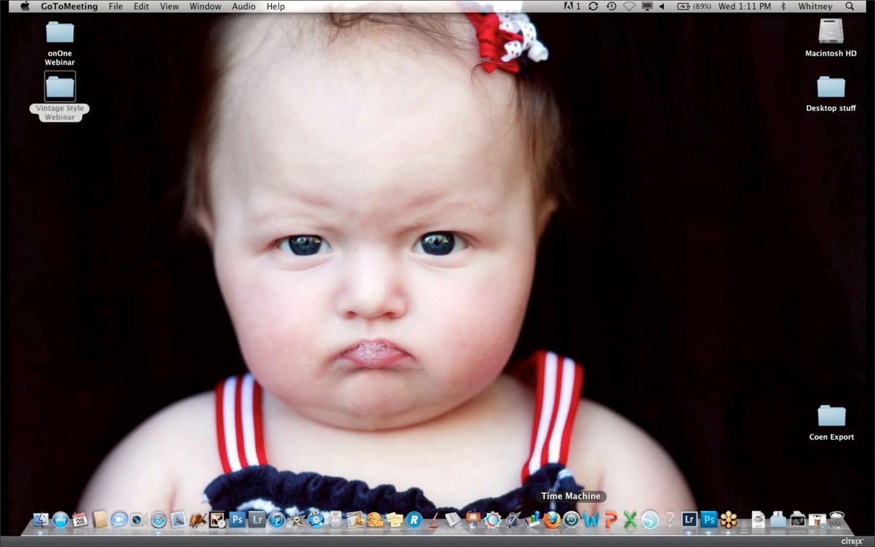
pyautogui.click(689, 521)
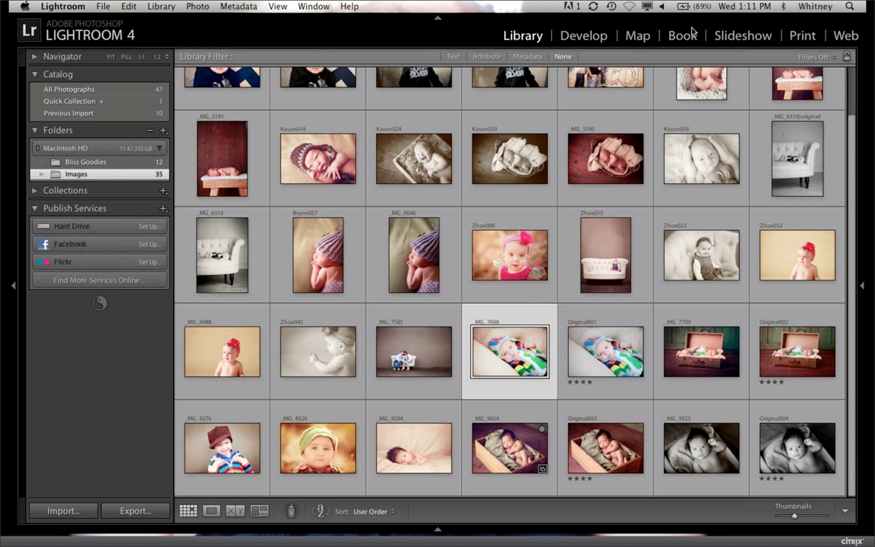
# Step: Select the newborn-on-sofa photo _MG_6319(original) in the Images grid and open it for editing in Photoshop
pyautogui.click(662, 271)
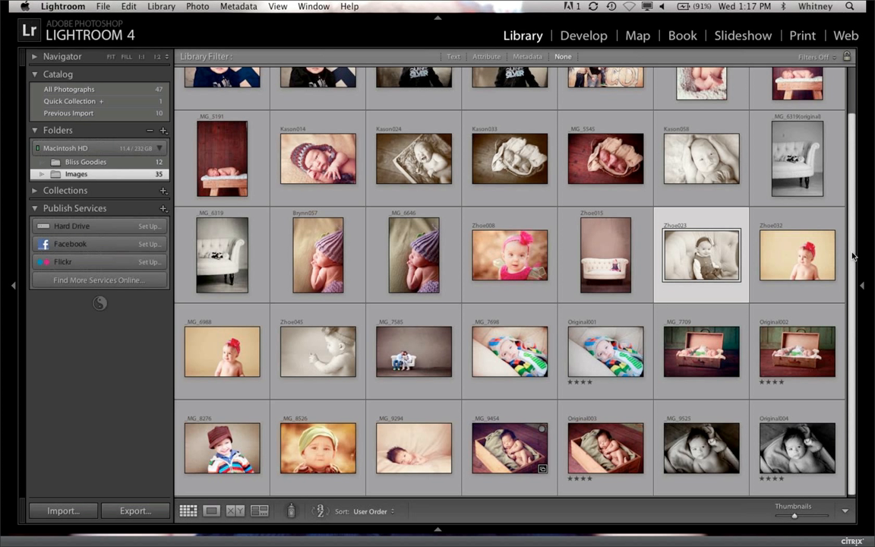
pyautogui.scroll(3, 853, 257)
pyautogui.moveTo(465, 533)
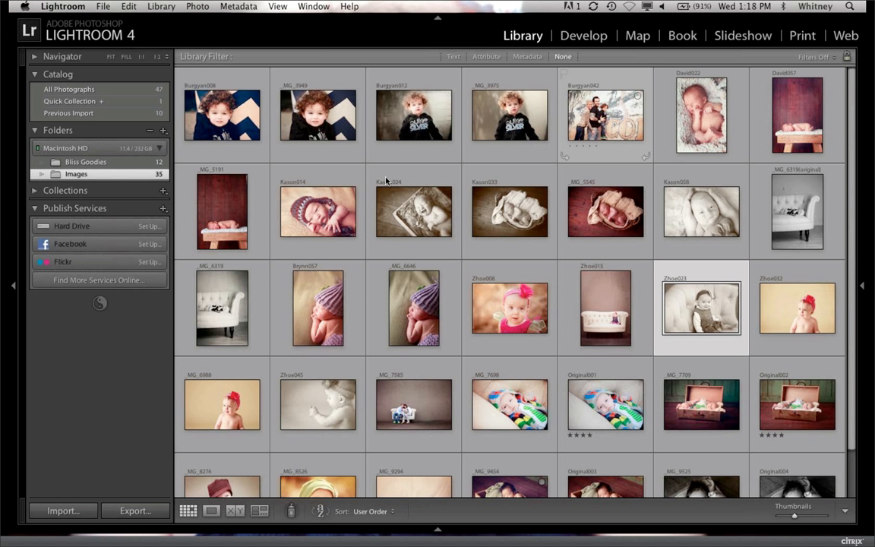
pyautogui.click(764, 218)
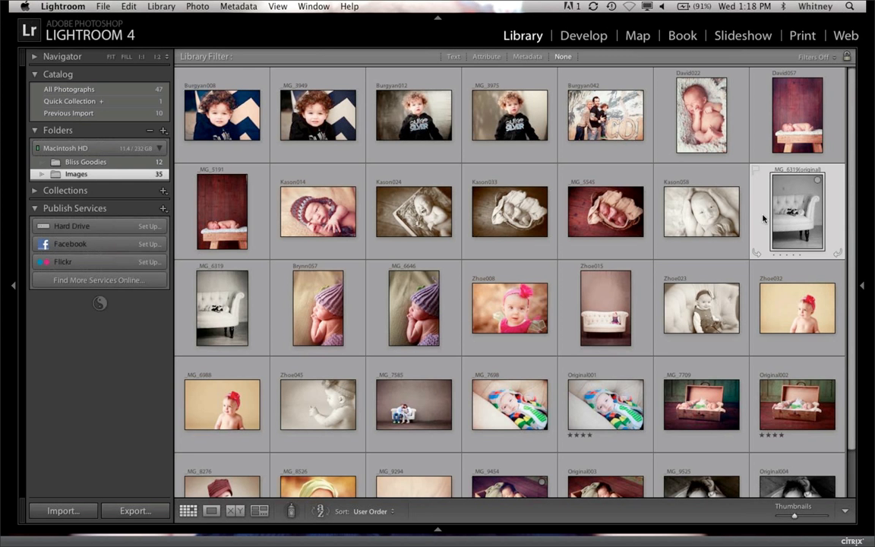
pyautogui.press('super+e')
pyautogui.press('Return')
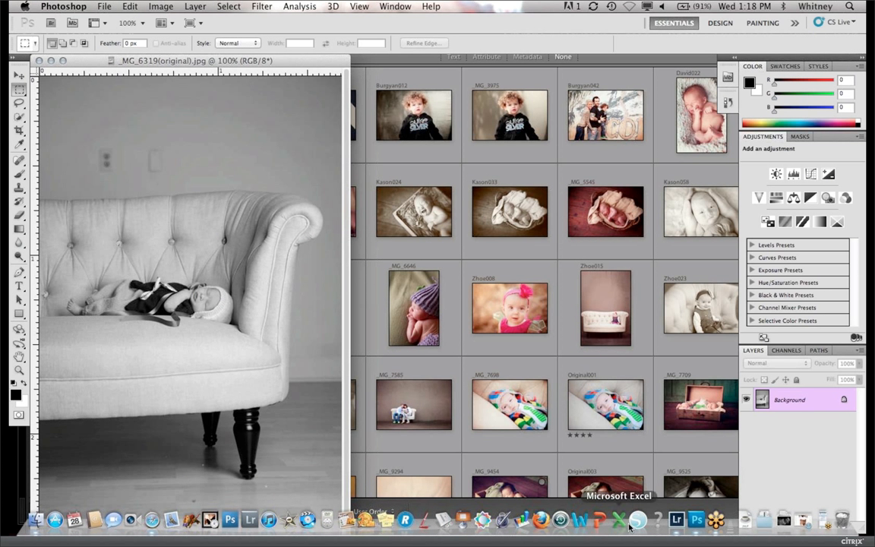
# Step: Send the sofa photo from Photoshop to the Perfect Effects plug-in
pyautogui.click(101, 7)
pyautogui.moveTo(147, 304)
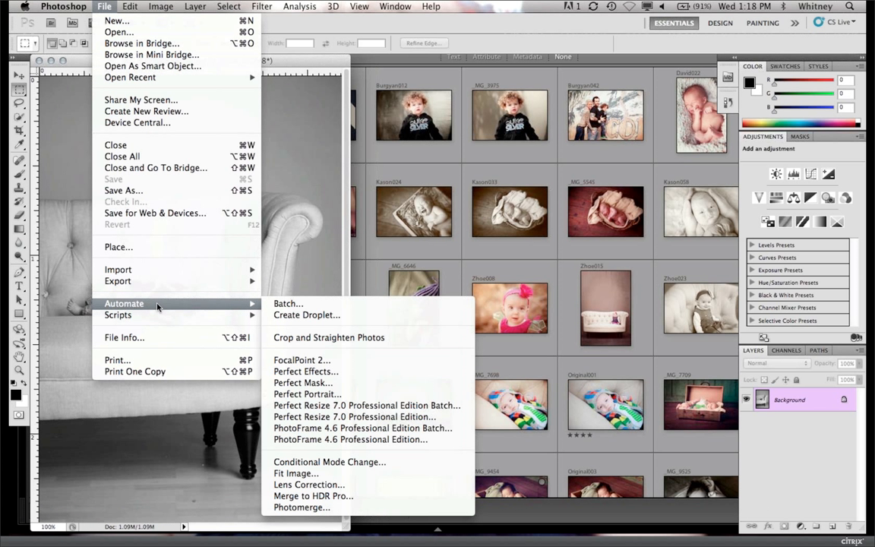
pyautogui.click(304, 371)
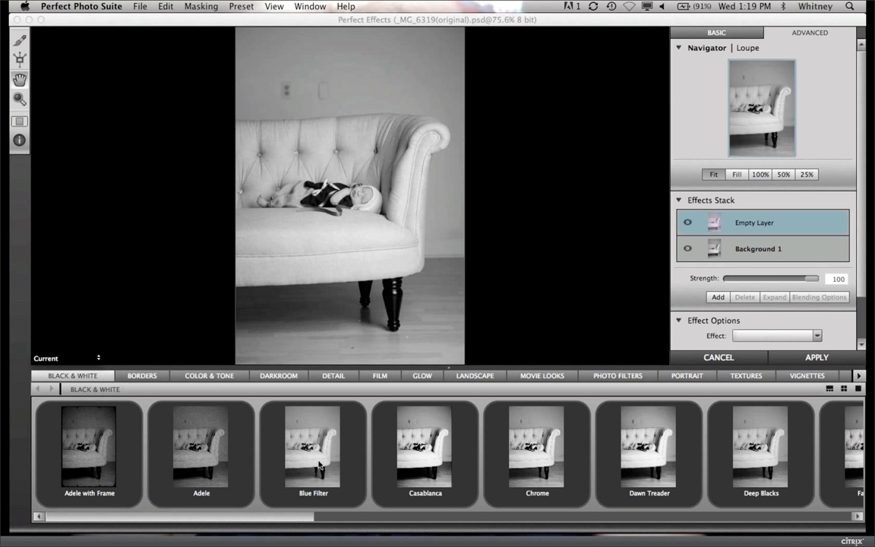
# Step: Browse the Black & White effects from Adele with Frame through Yellow Filter
pyautogui.moveTo(319, 465)
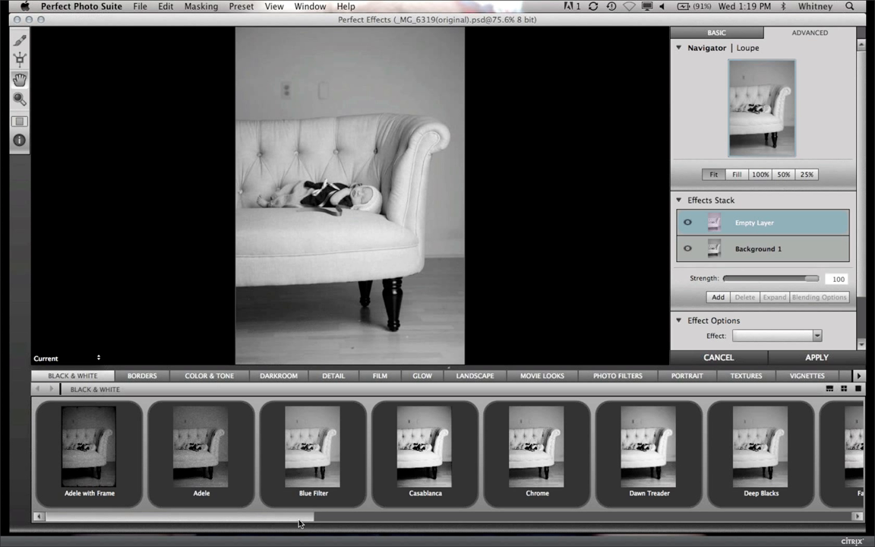
pyautogui.moveTo(300, 522); pyautogui.dragTo(607, 518)
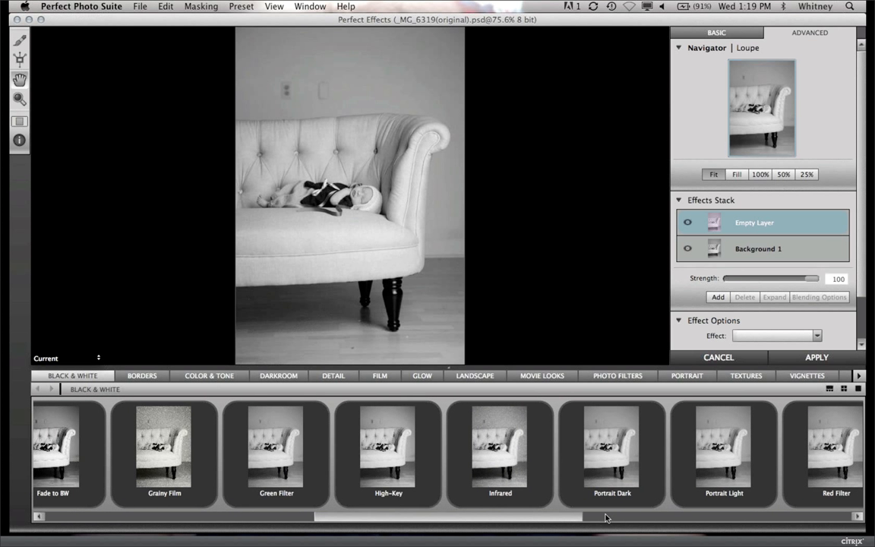
pyautogui.click(606, 518)
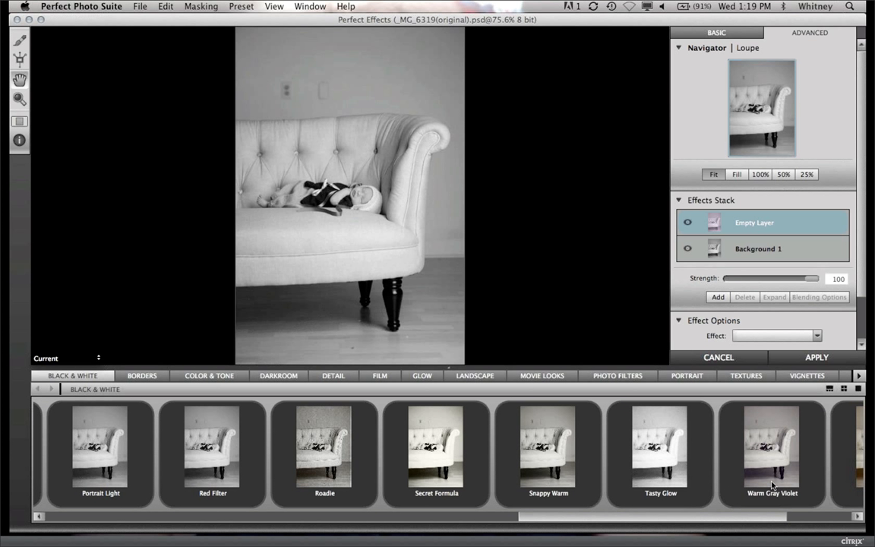
pyautogui.hscroll(3, 772, 486)
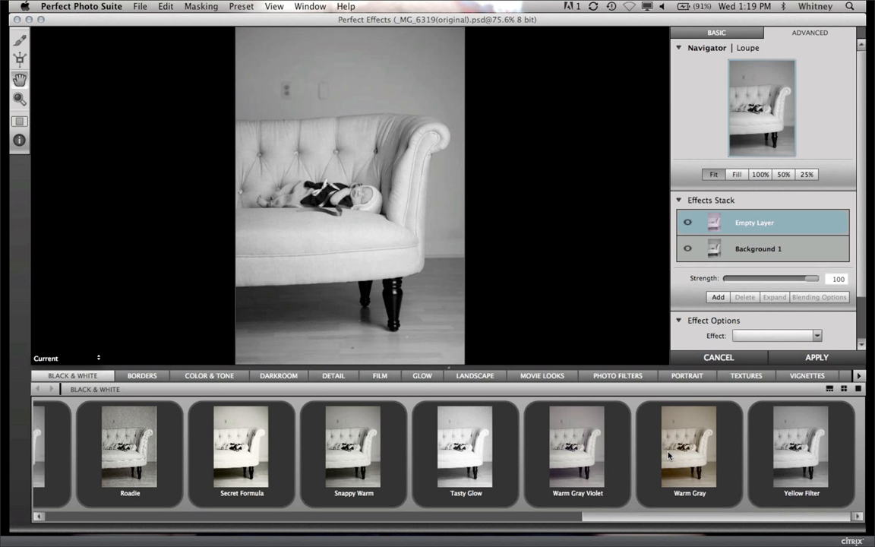
pyautogui.moveTo(669, 456)
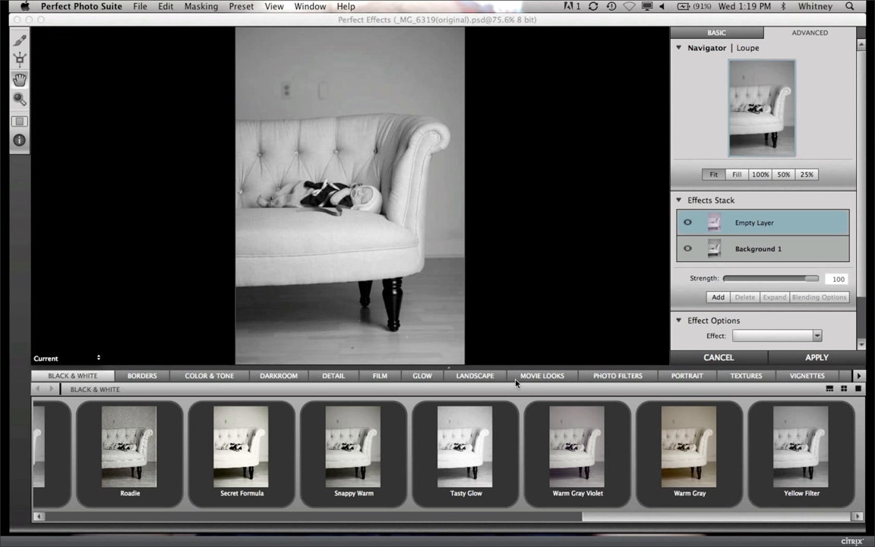
# Step: Show the Movie Looks effects and preview Monday Warm, Moulin Rouge and Omaha Beach on the sofa photo
pyautogui.click(553, 378)
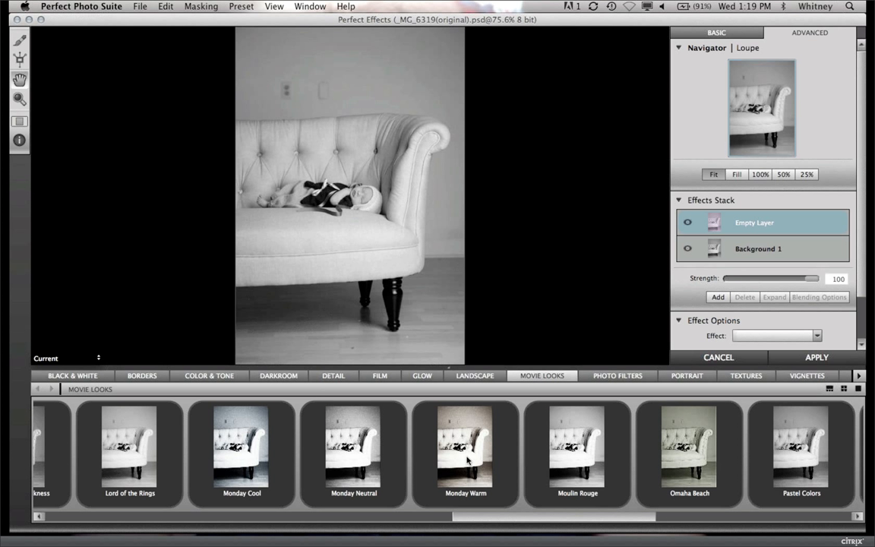
pyautogui.moveTo(468, 460)
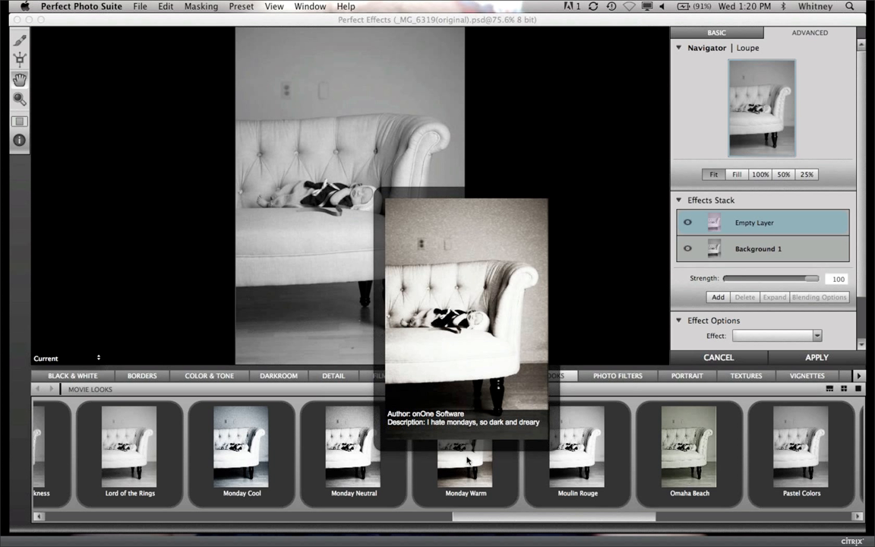
pyautogui.moveTo(589, 468)
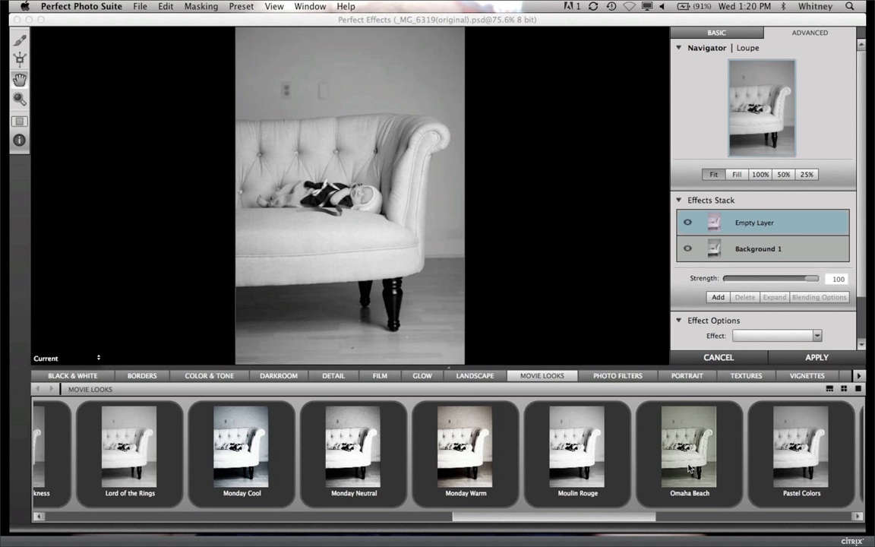
pyautogui.moveTo(689, 469)
pyautogui.click(293, 270)
pyautogui.click(501, 182)
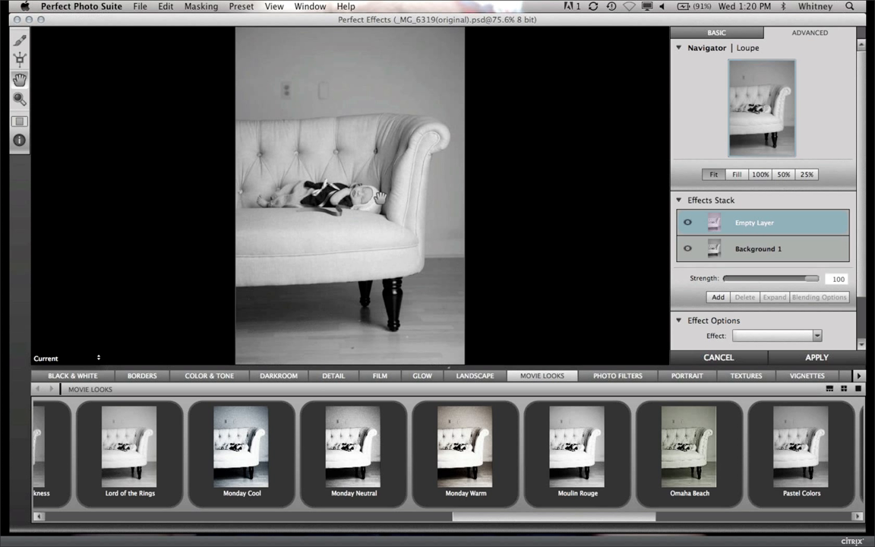
# Step: Magnify the baby on the sofa to 200% with the Zoom tool and fit the whole photo back in view
pyautogui.click(20, 98)
pyautogui.click(302, 173)
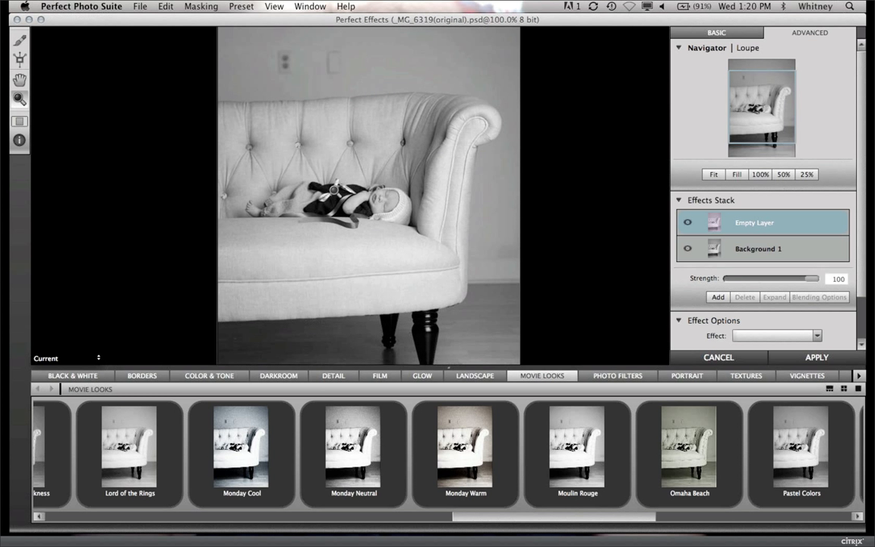
pyautogui.click(322, 184)
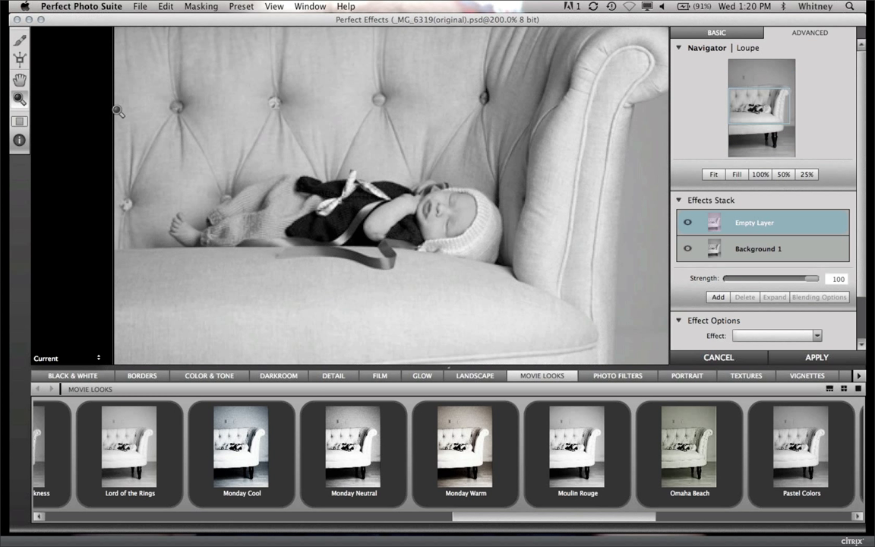
pyautogui.doubleClick(20, 80)
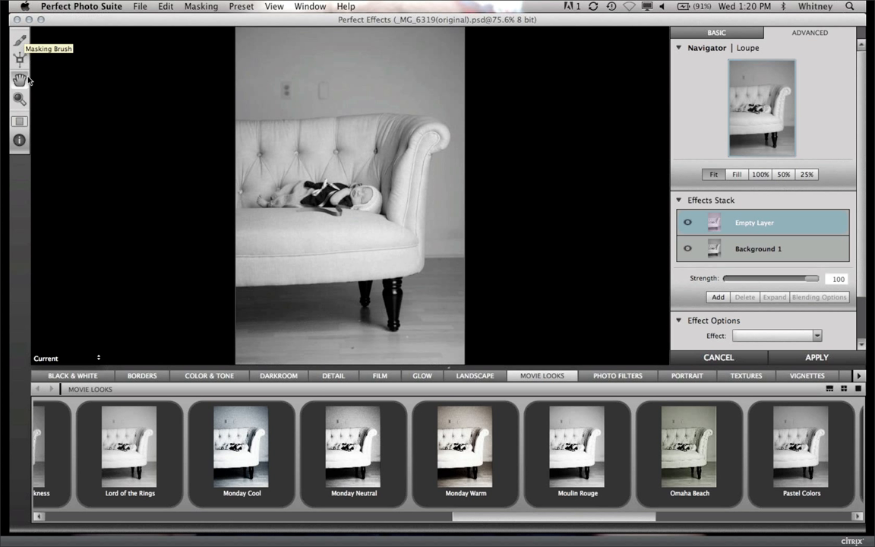
# Step: Cycle through the side-by-side, vertical split and horizontal split comparison views and return to the single preview
pyautogui.click(20, 123)
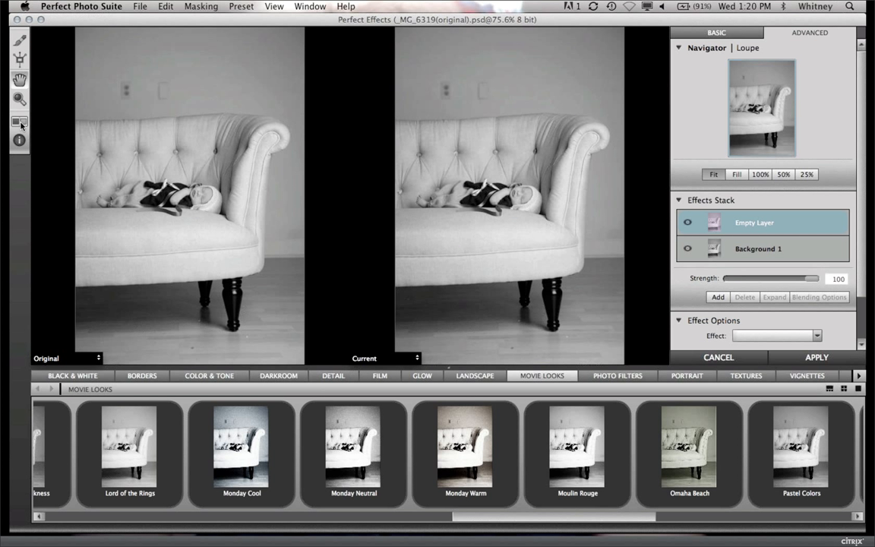
pyautogui.click(20, 123)
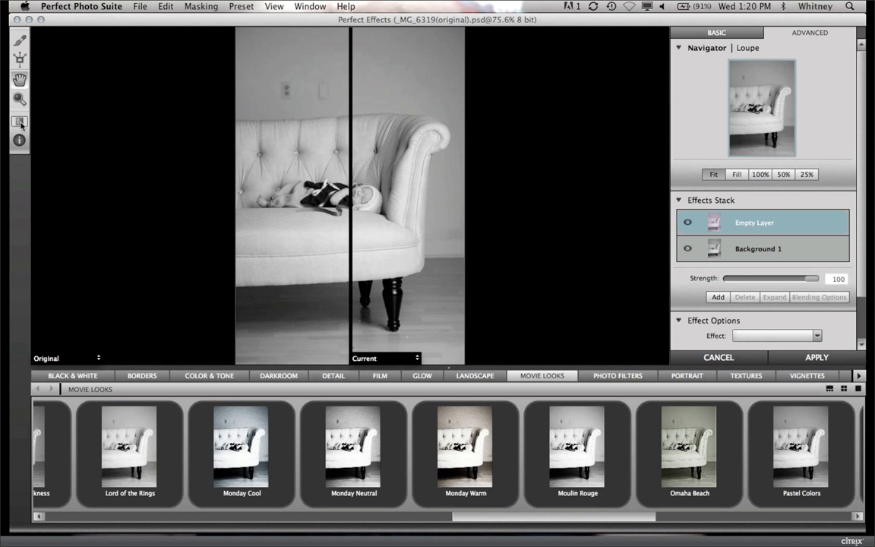
pyautogui.click(20, 123)
pyautogui.click(21, 123)
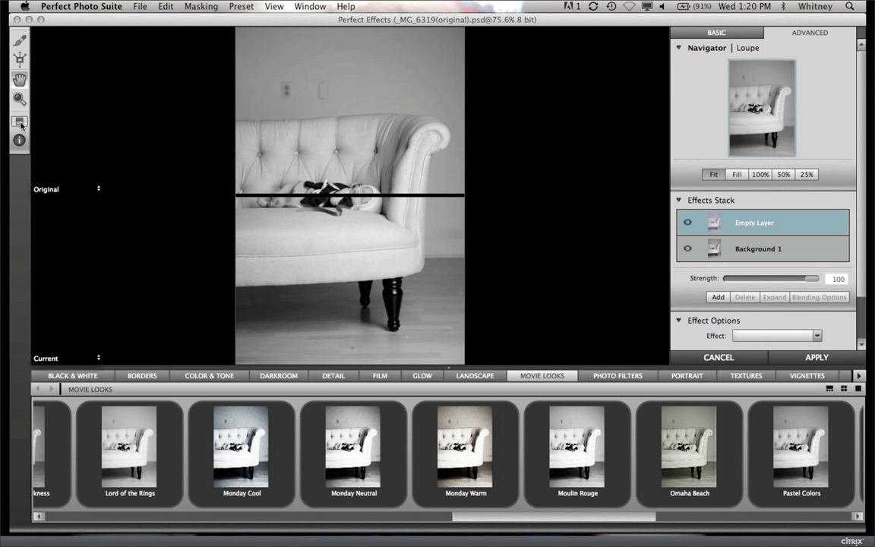
pyautogui.click(20, 123)
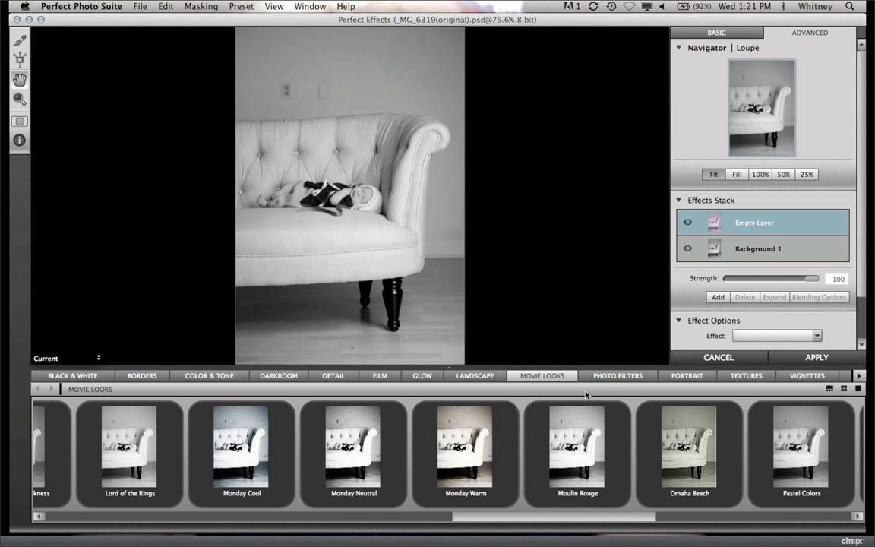
# Step: Browse the remaining Movie Looks effects from Firenza through Warm Fuzzy
pyautogui.click(446, 517)
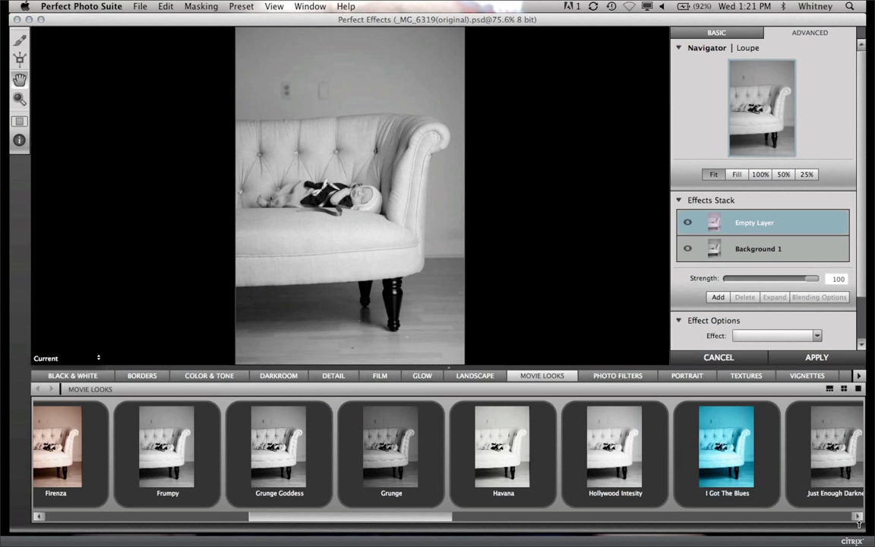
pyautogui.moveTo(450, 521); pyautogui.dragTo(849, 515)
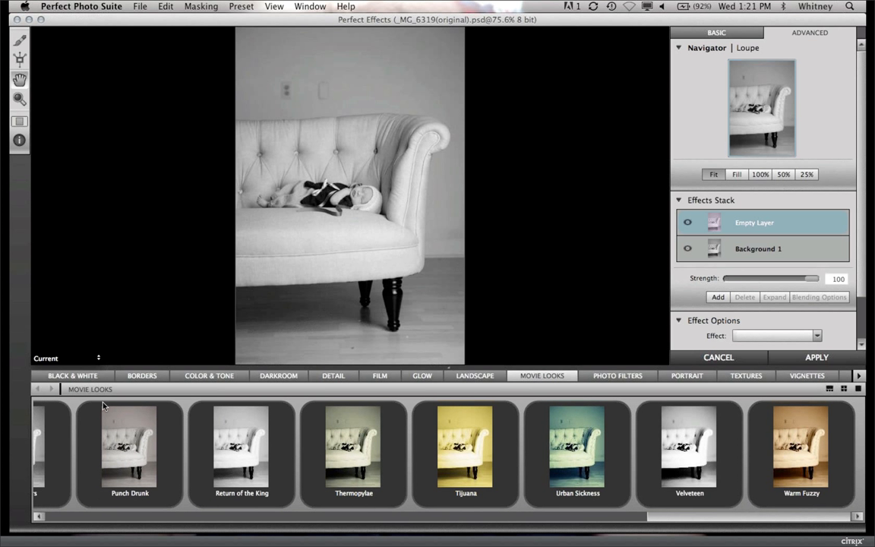
# Step: Apply the Warm Gray effect from Black & White and delete its layer from the Effects Stack
pyautogui.click(72, 375)
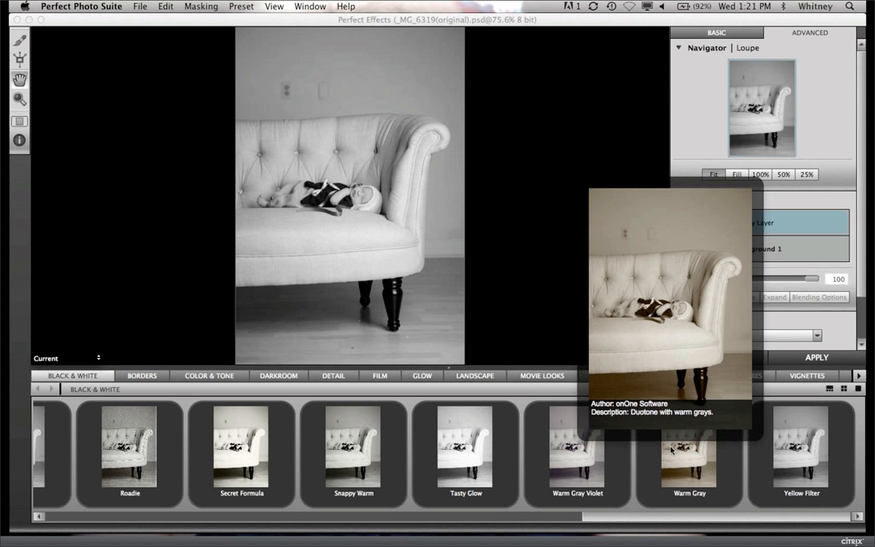
pyautogui.click(671, 449)
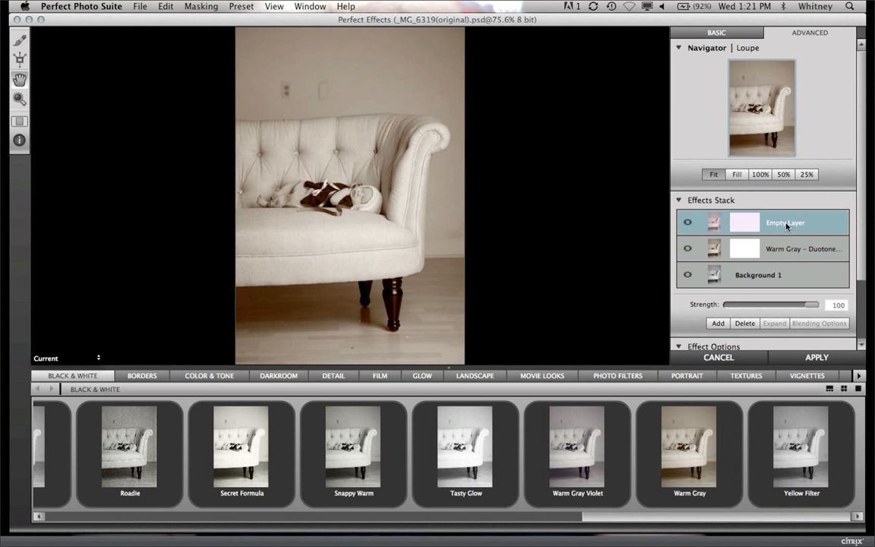
pyautogui.click(738, 250)
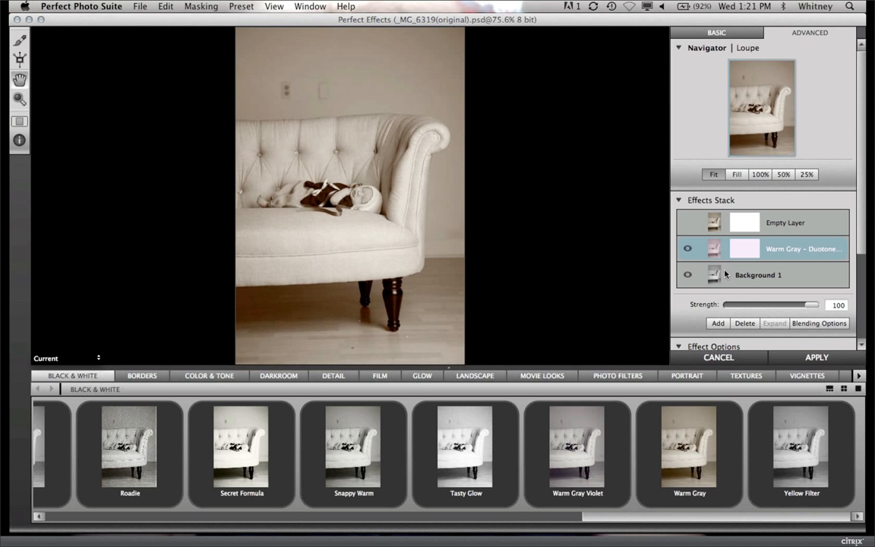
pyautogui.click(750, 324)
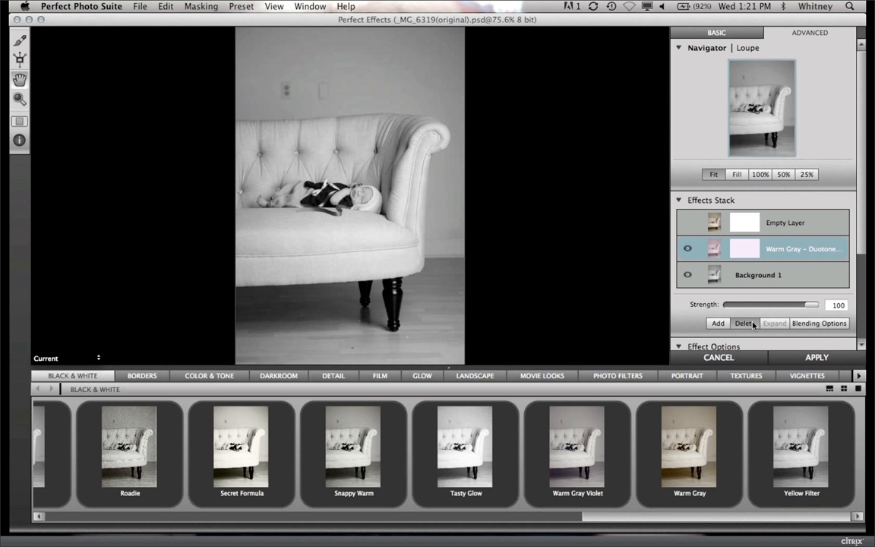
# Step: Activate the Empty Layer in the Effects Stack and apply the Warm Gray effect to it
pyautogui.click(701, 431)
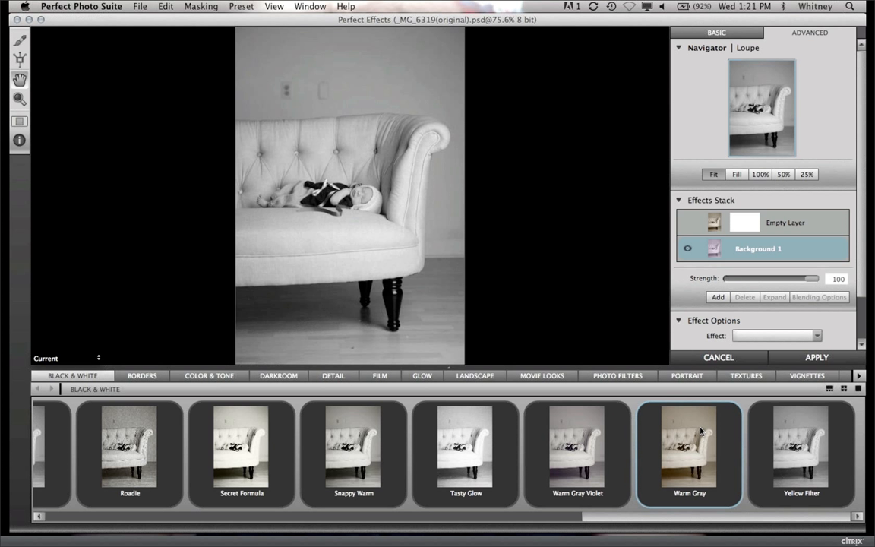
pyautogui.click(767, 222)
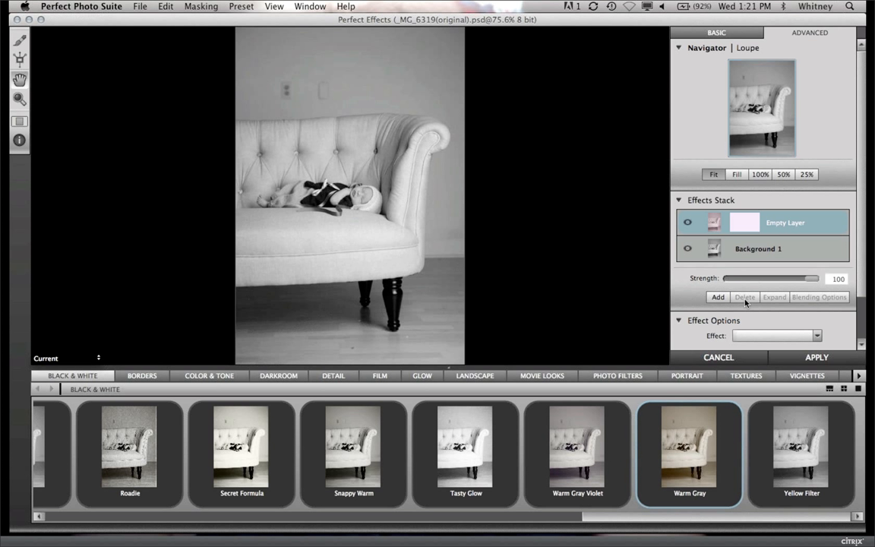
pyautogui.click(686, 469)
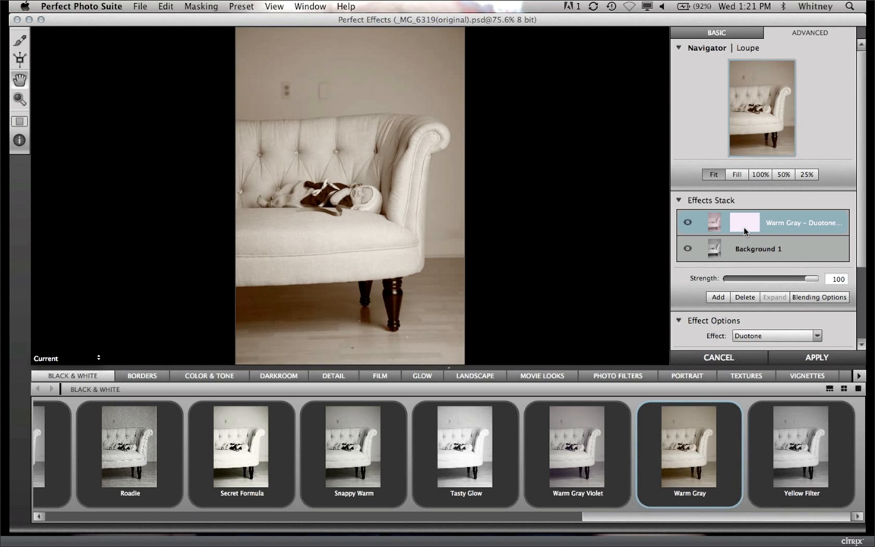
# Step: Try Monday Warm from Movie Looks on the active effect layer and replace it with Moulin Rouge
pyautogui.click(542, 376)
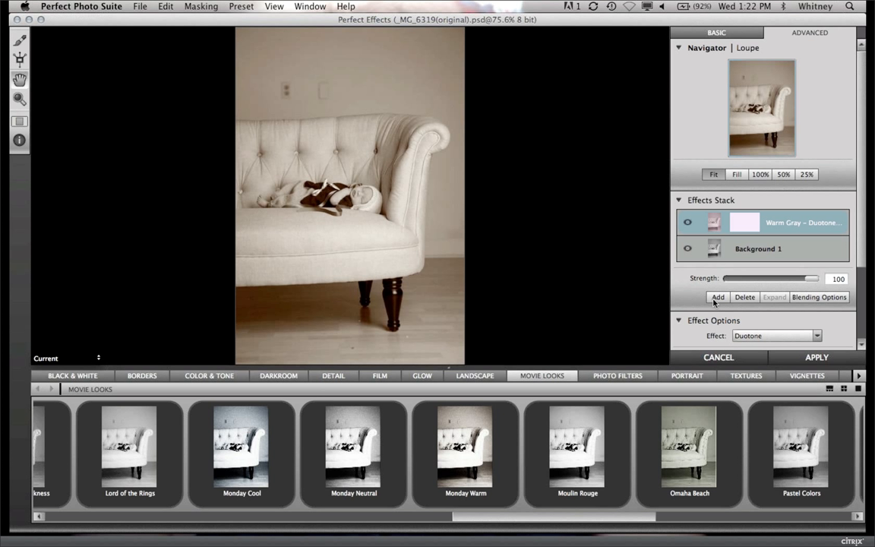
pyautogui.click(482, 452)
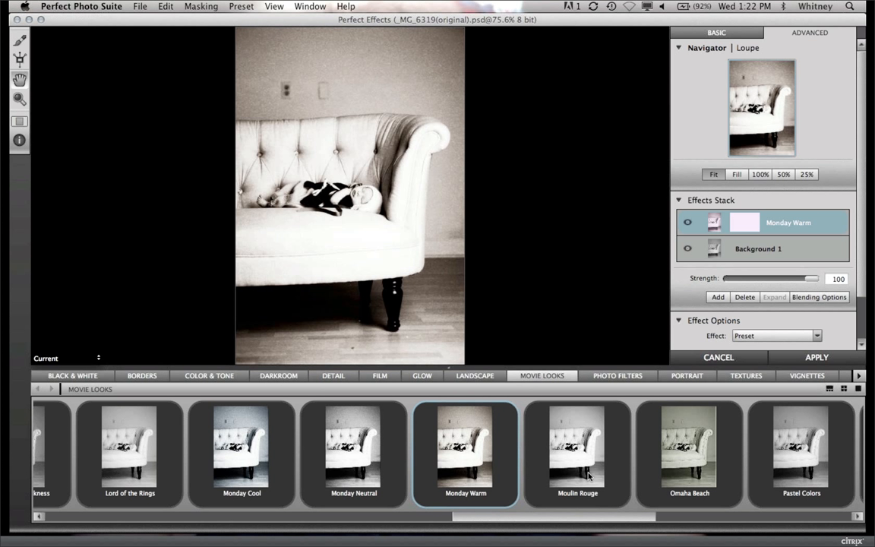
pyautogui.click(589, 476)
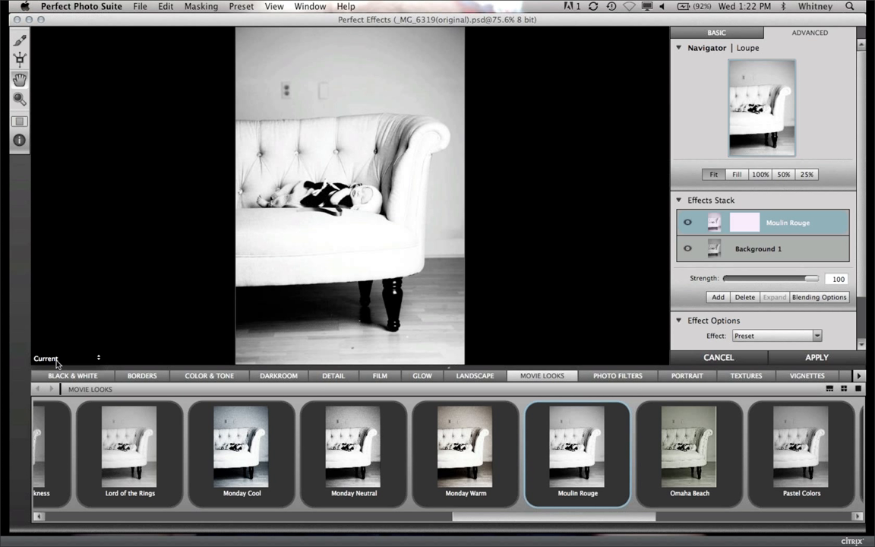
# Step: Replace Moulin Rouge with the Warm Gray effect from Black & White and reduce that layer's strength to roughly half
pyautogui.click(73, 375)
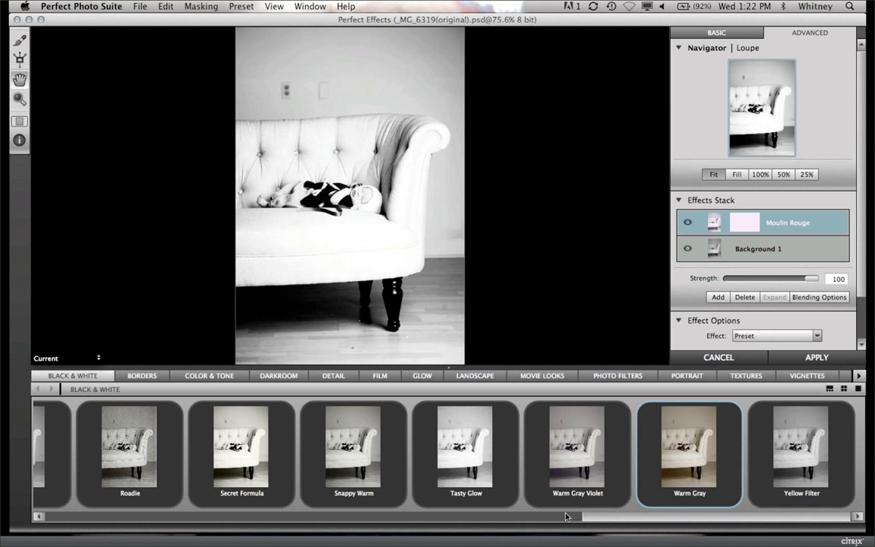
pyautogui.click(683, 459)
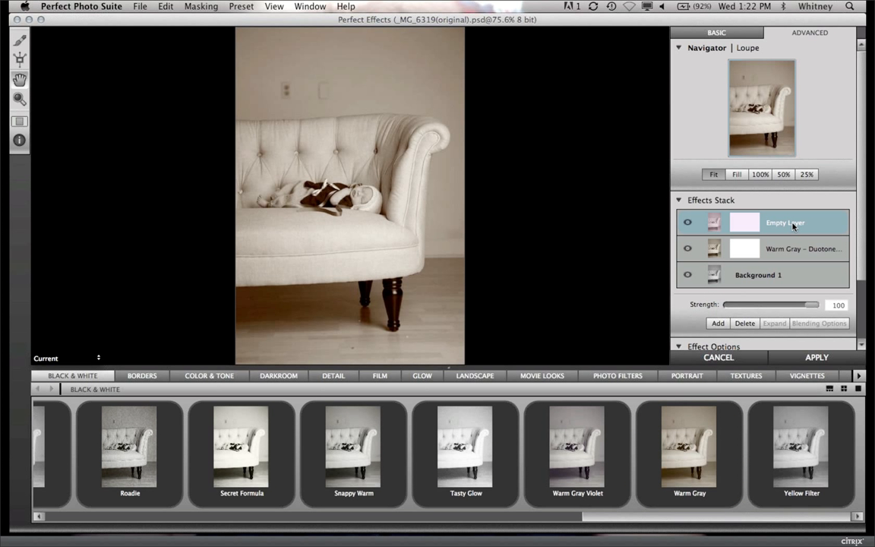
pyautogui.click(793, 256)
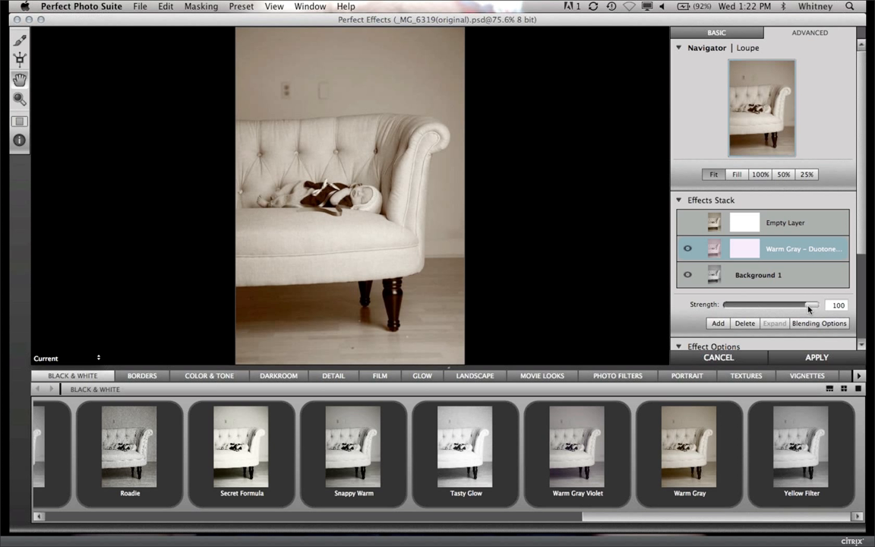
pyautogui.moveTo(810, 308); pyautogui.dragTo(765, 311)
pyautogui.moveTo(767, 308); pyautogui.dragTo(773, 308)
# Step: Apply Portrait Sharpen from the Detail effects to the Empty Layer and set its strength to 50
pyautogui.click(775, 220)
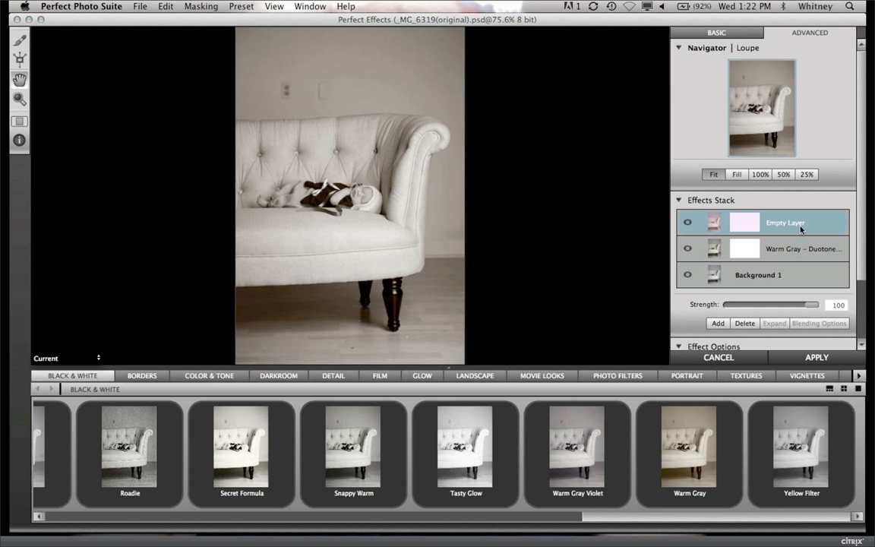
pyautogui.click(336, 377)
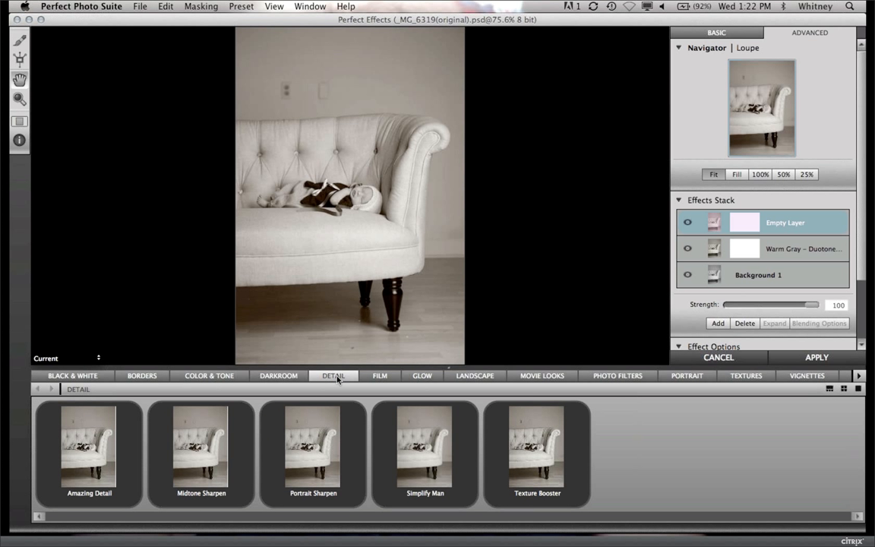
pyautogui.click(320, 439)
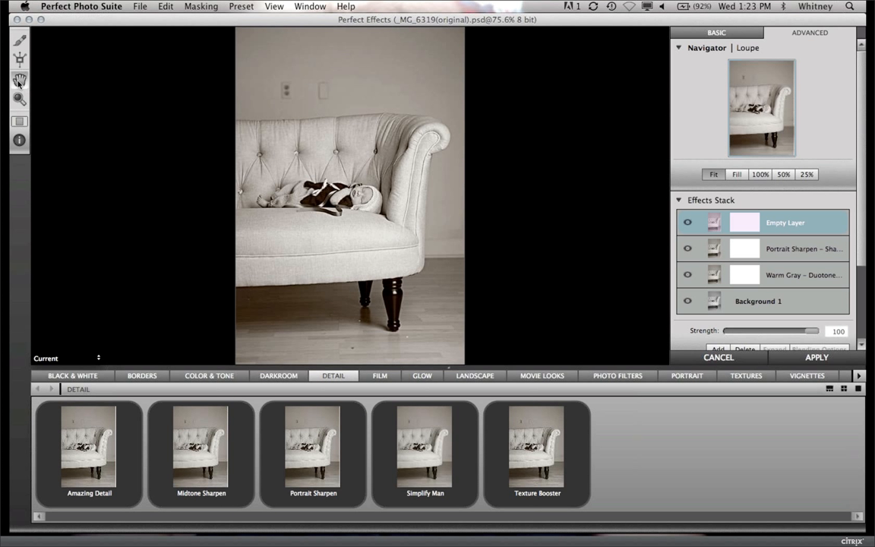
pyautogui.doubleClick(20, 99)
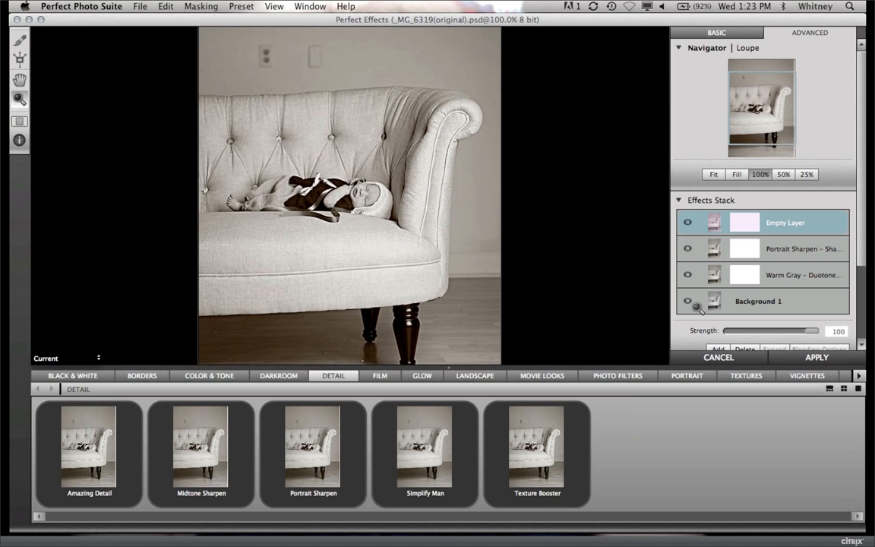
pyautogui.click(749, 249)
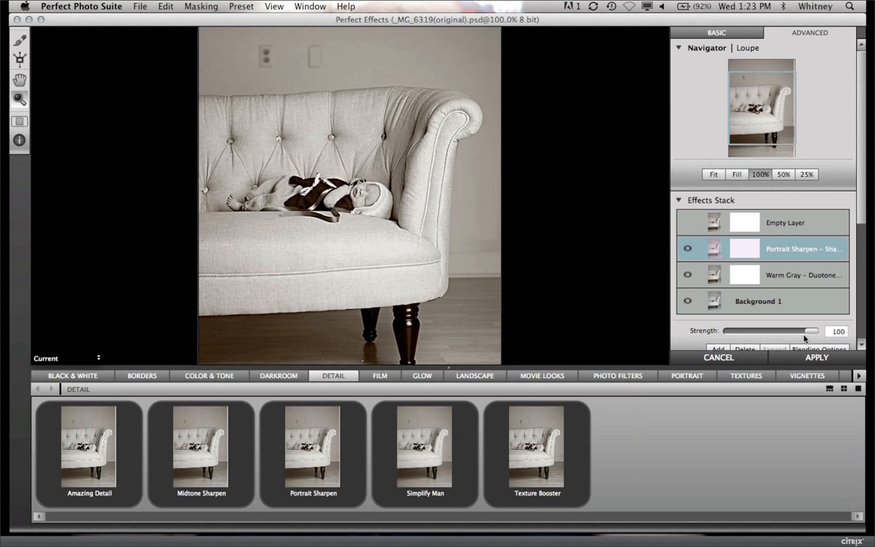
pyautogui.moveTo(807, 332); pyautogui.dragTo(771, 333)
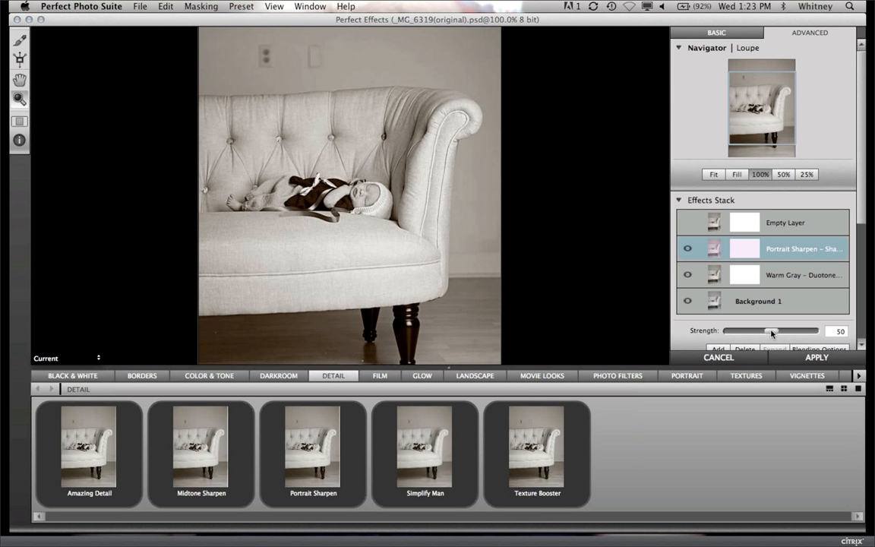
# Step: Apply the Grunge Vignette Light effect from Vignettes to the Empty Layer and set its strength to 60
pyautogui.click(821, 224)
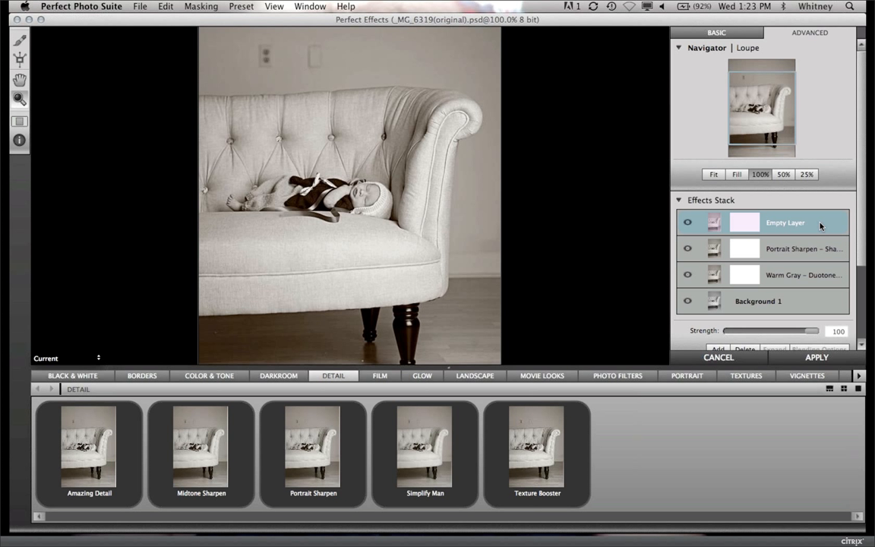
pyautogui.click(858, 376)
pyautogui.click(859, 376)
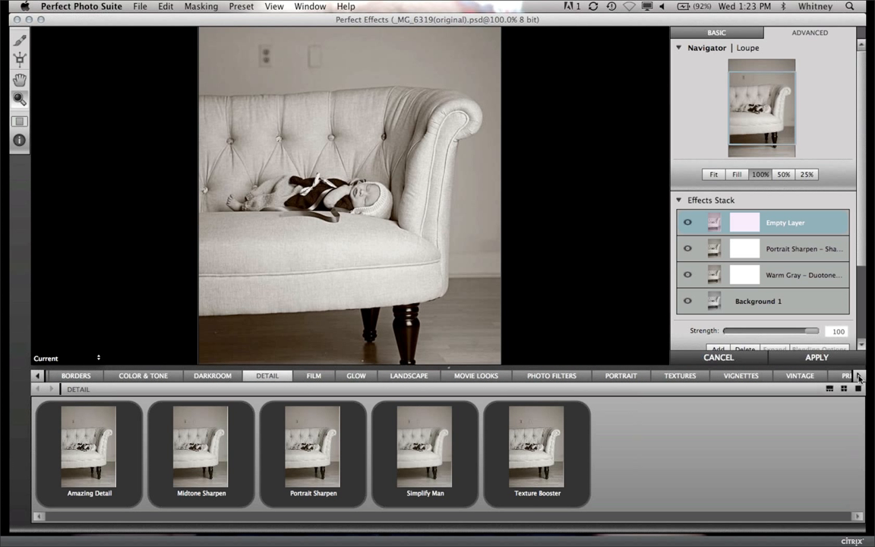
pyautogui.click(725, 376)
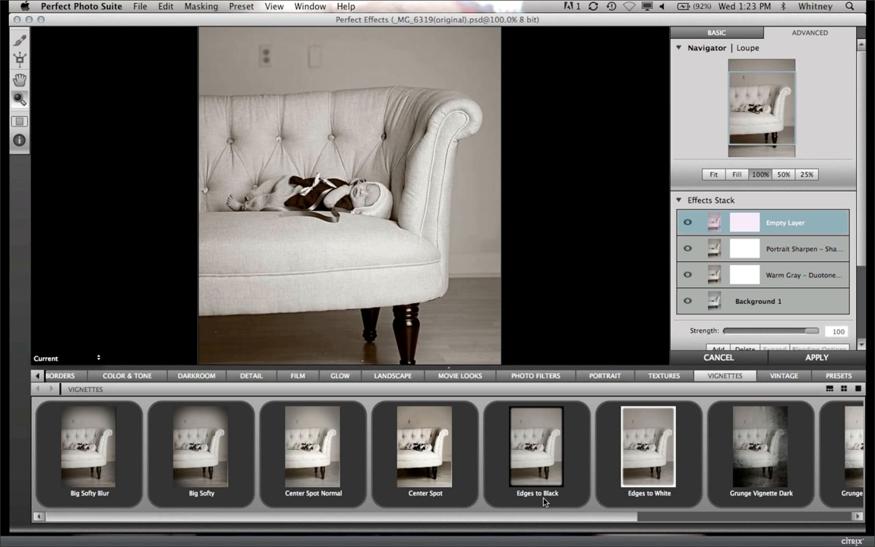
pyautogui.moveTo(550, 519); pyautogui.dragTo(748, 519)
pyautogui.moveTo(495, 473)
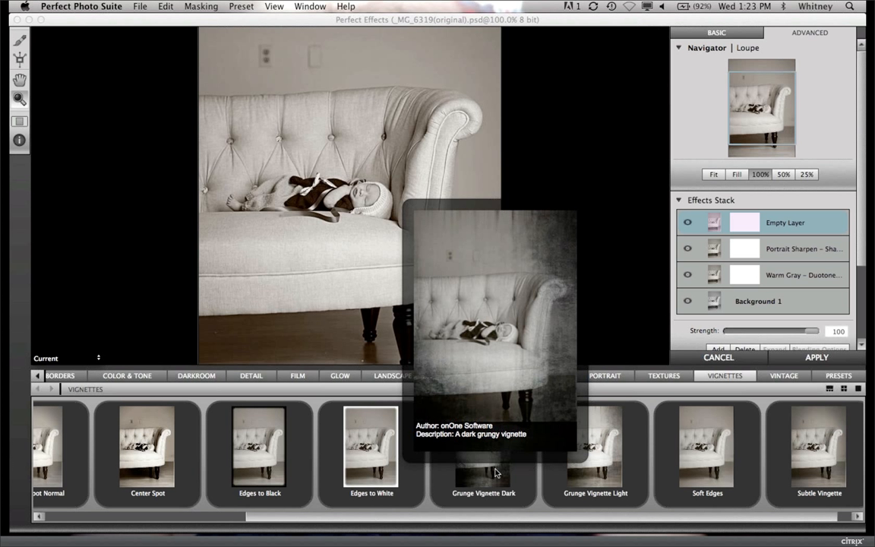
pyautogui.moveTo(616, 477)
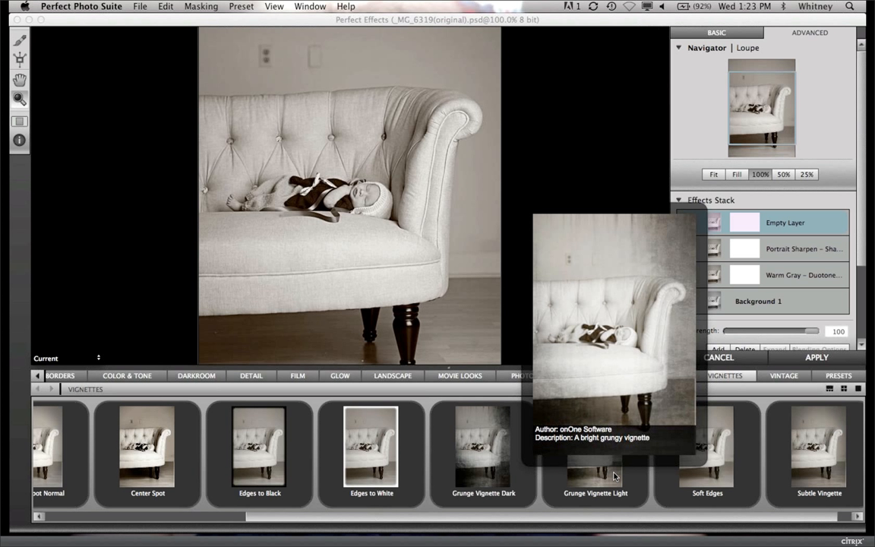
pyautogui.click(616, 476)
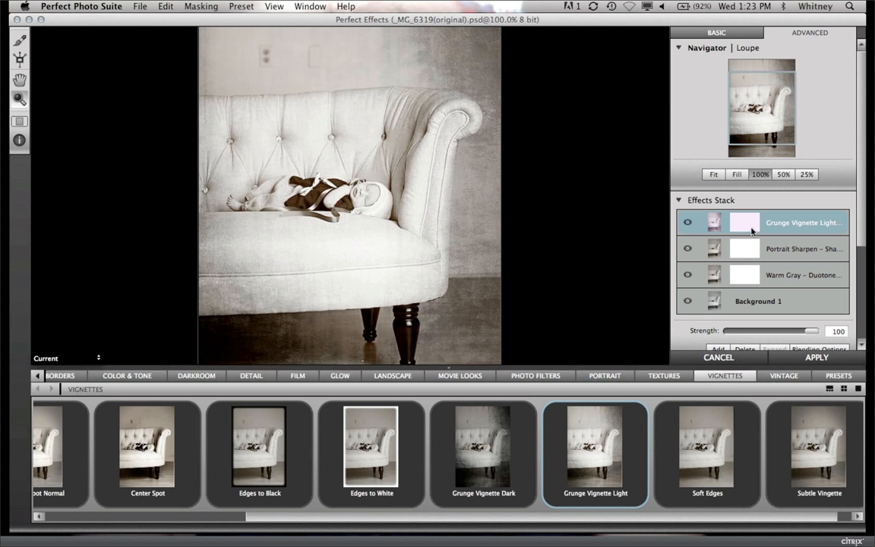
pyautogui.moveTo(799, 334); pyautogui.dragTo(779, 332)
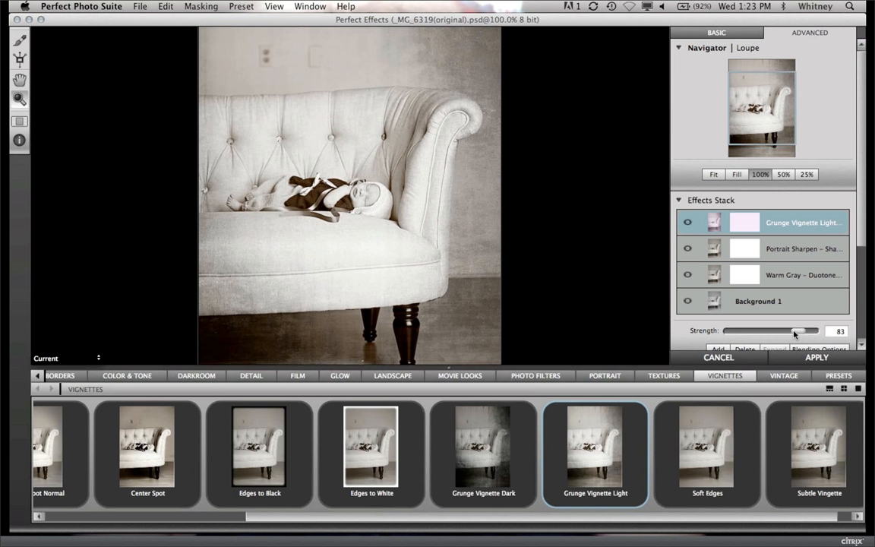
pyautogui.doubleClick(19, 79)
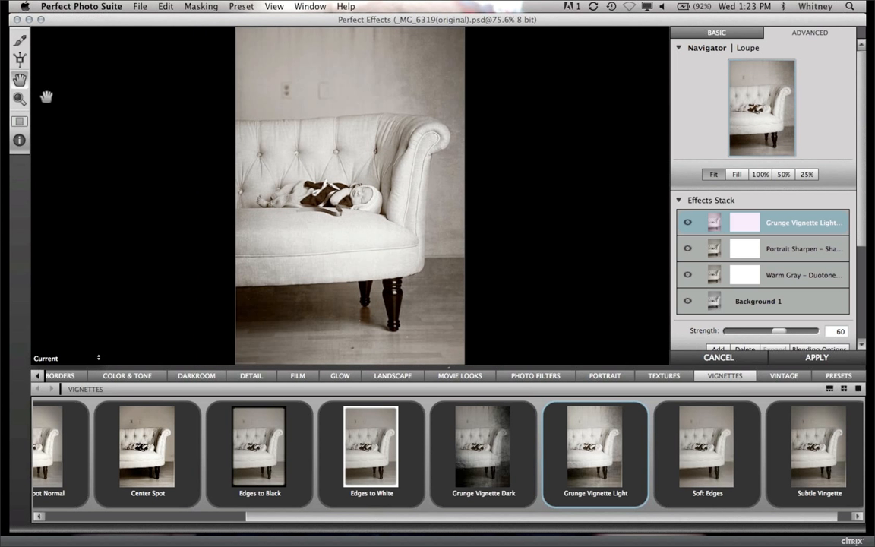
# Step: Add a new layer to the Effects Stack and apply the Subtle Vignette effect to it
pyautogui.click(718, 349)
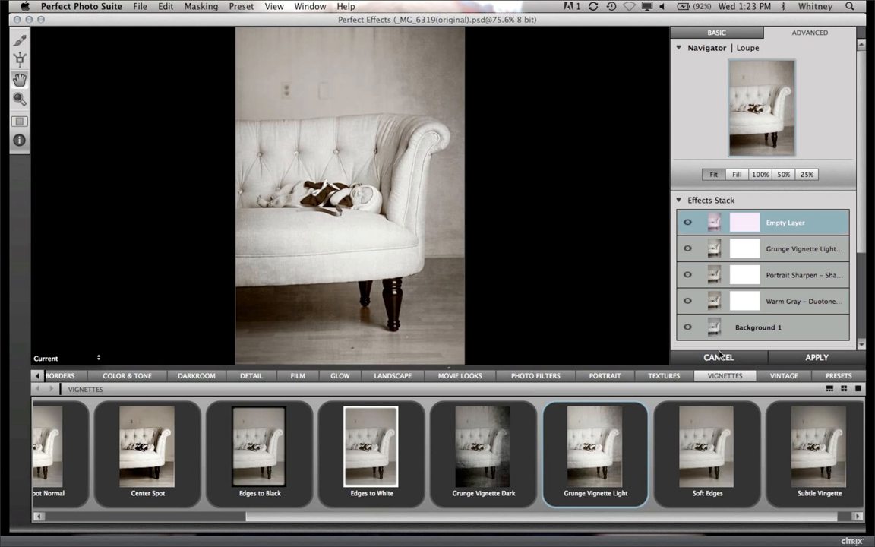
pyautogui.click(827, 452)
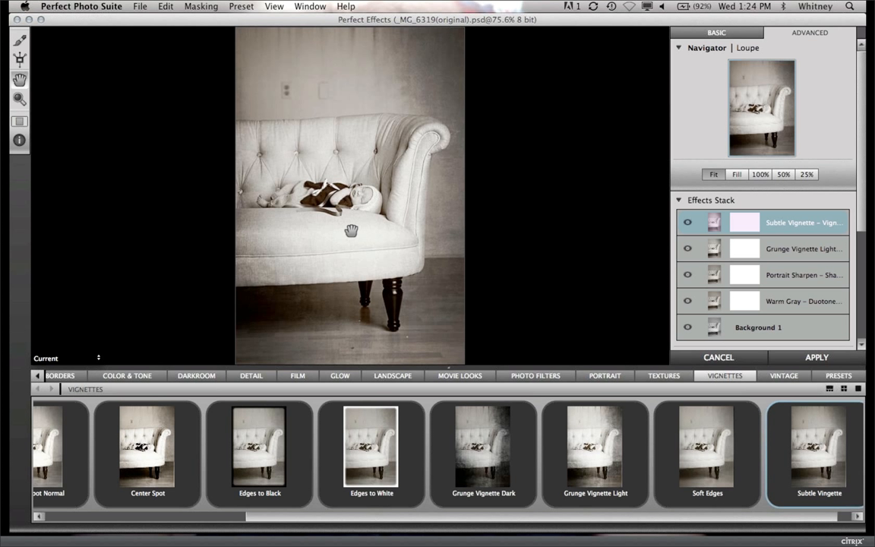
# Step: Compare the original photo with the current version, including side by side, and apply the effects stack
pyautogui.press('\\')
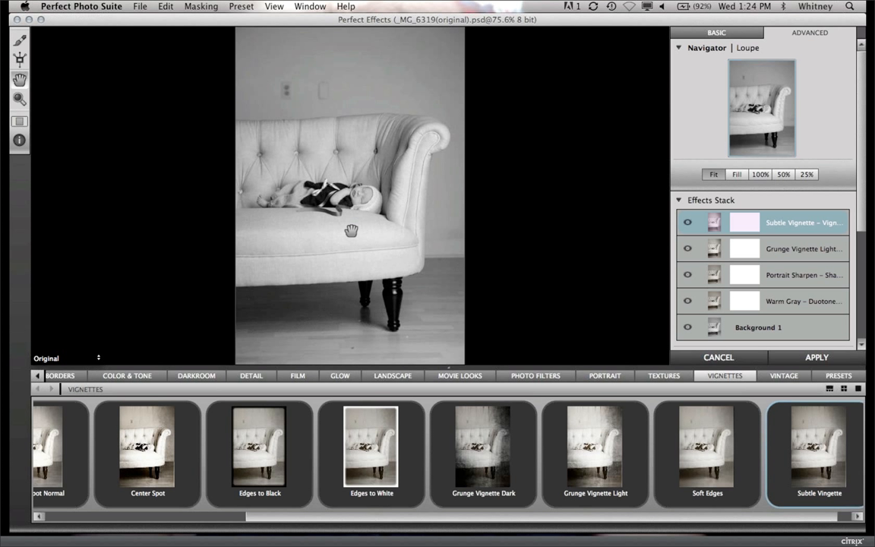
pyautogui.press('\\')
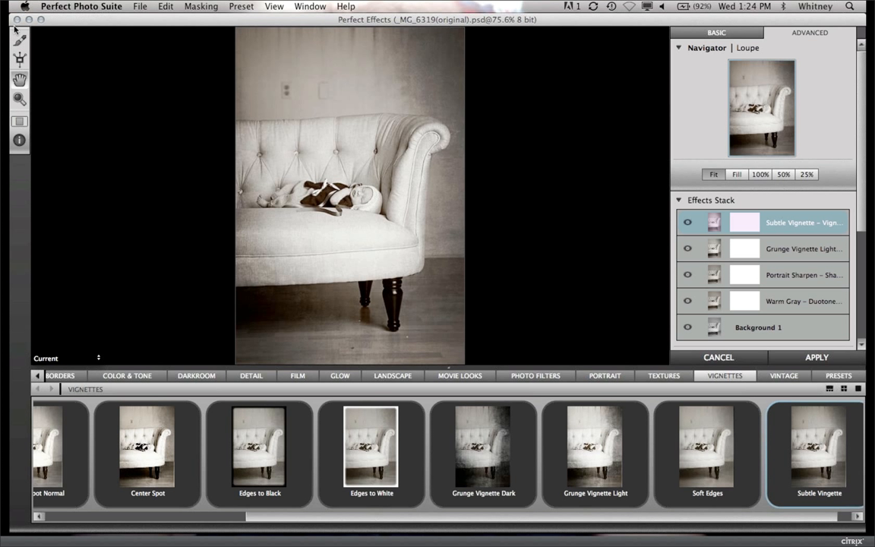
pyautogui.click(20, 122)
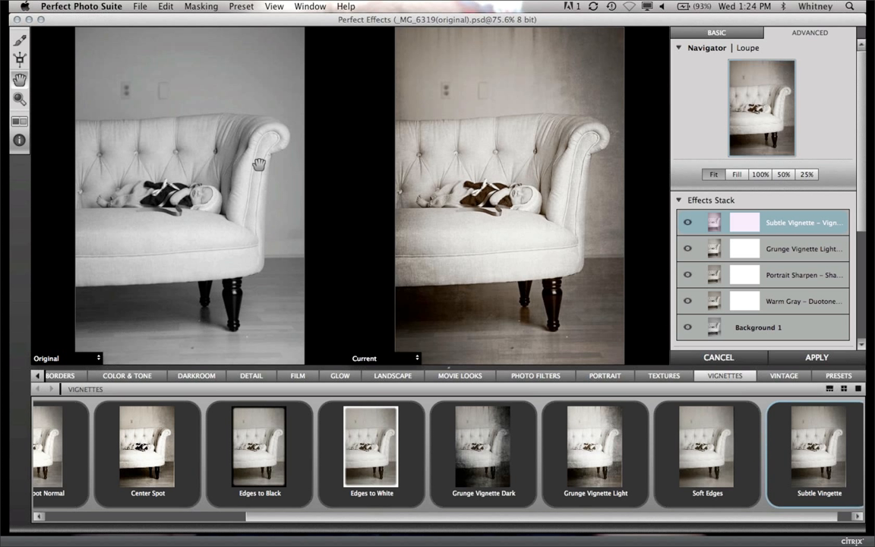
pyautogui.click(835, 364)
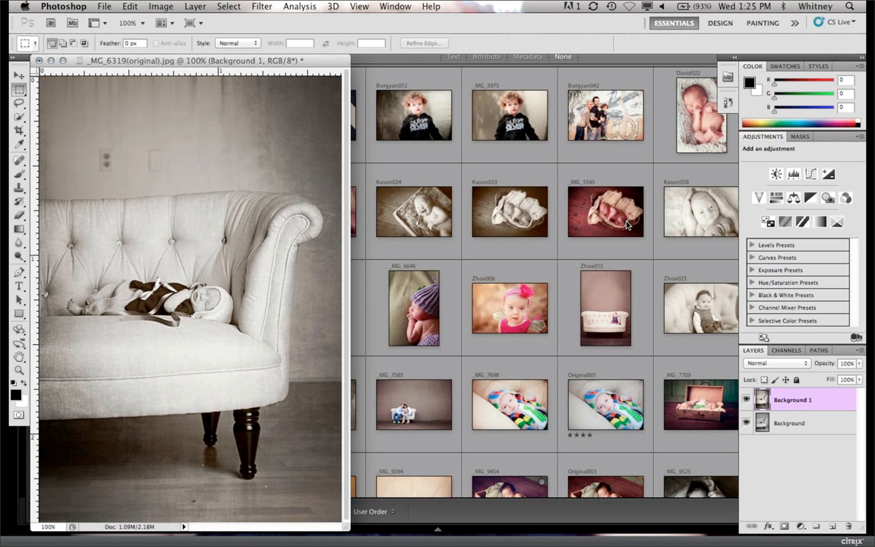
# Step: Switch to the Lightroom library, view the finished _MG_6319 sofa photo enlarged and return to the grid
pyautogui.click(608, 228)
pyautogui.click(607, 221)
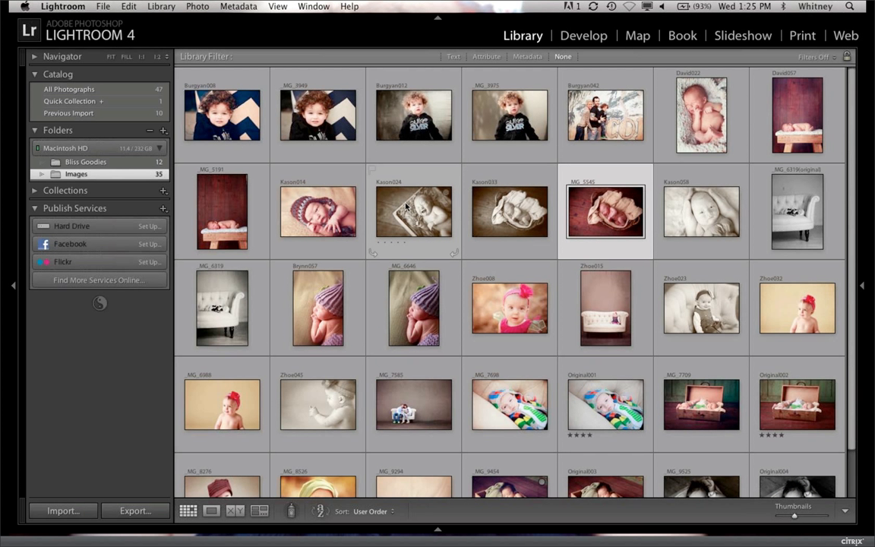
pyautogui.doubleClick(228, 289)
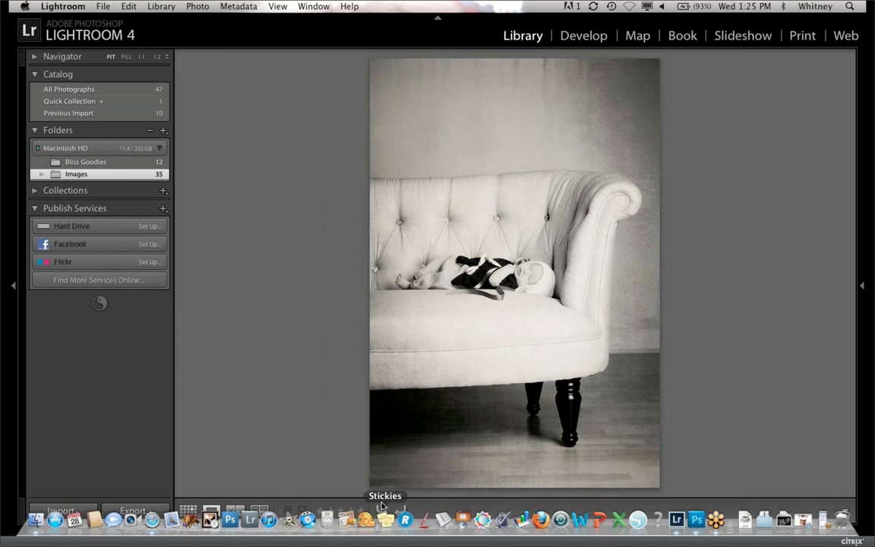
pyautogui.press('g')
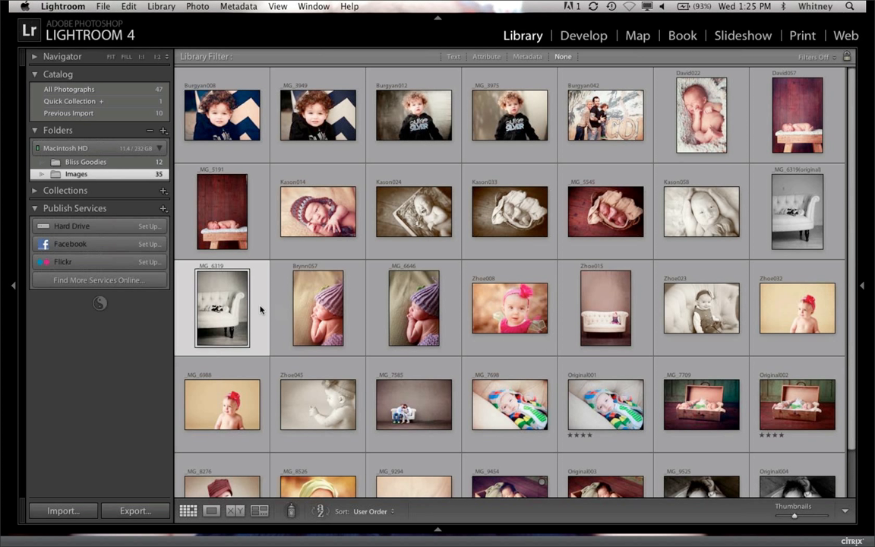
# Step: Send the _MG_6319(original) photo to Photoshop for editing and delete its Background 1 layer there
pyautogui.click(769, 201)
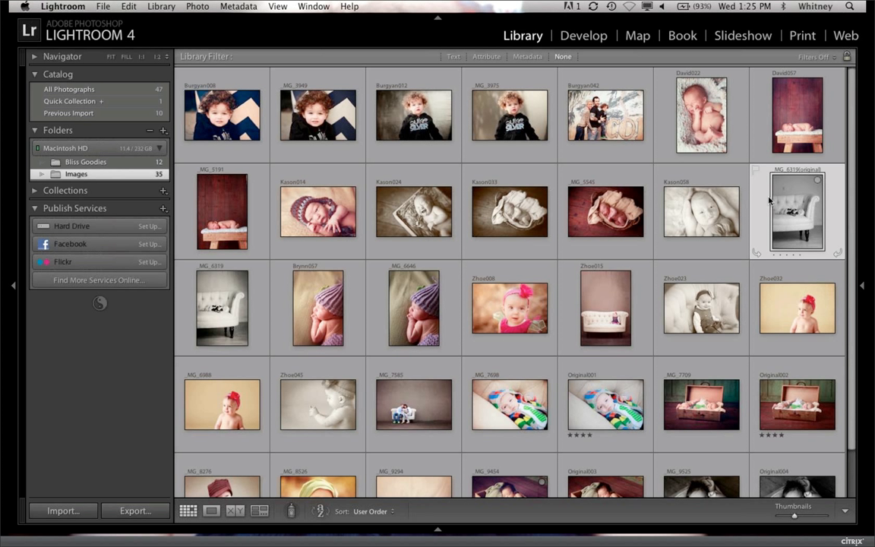
pyautogui.press('super+e')
pyautogui.press('Return')
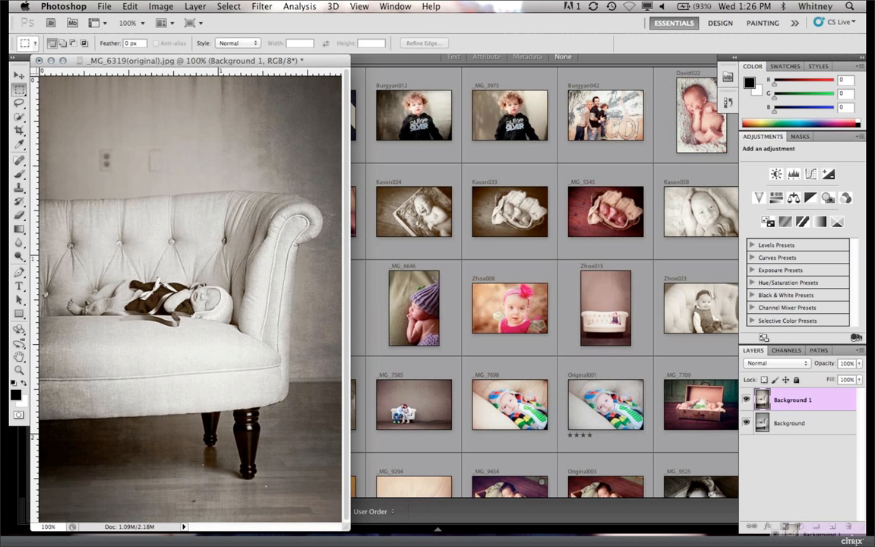
pyautogui.moveTo(828, 410); pyautogui.dragTo(849, 527)
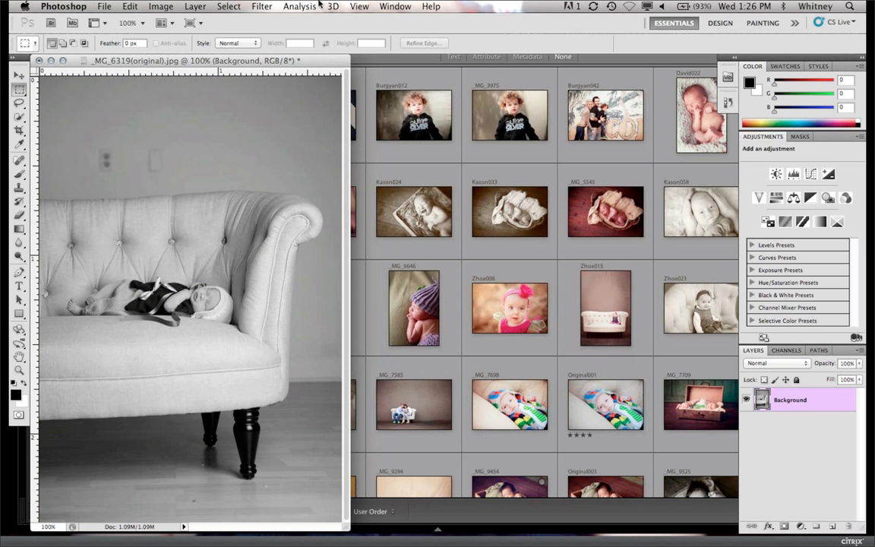
# Step: Open the unedited sofa photo from Photoshop in Perfect Effects
pyautogui.click(104, 6)
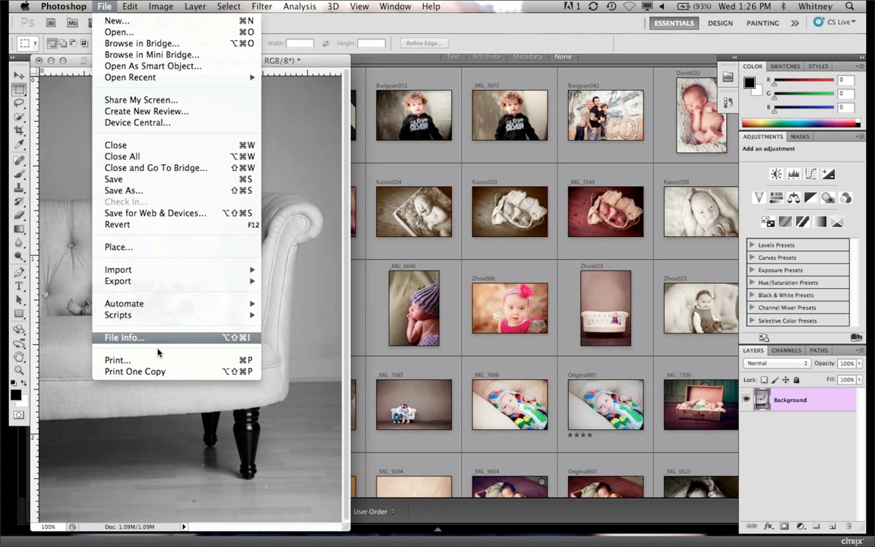
pyautogui.moveTo(151, 303)
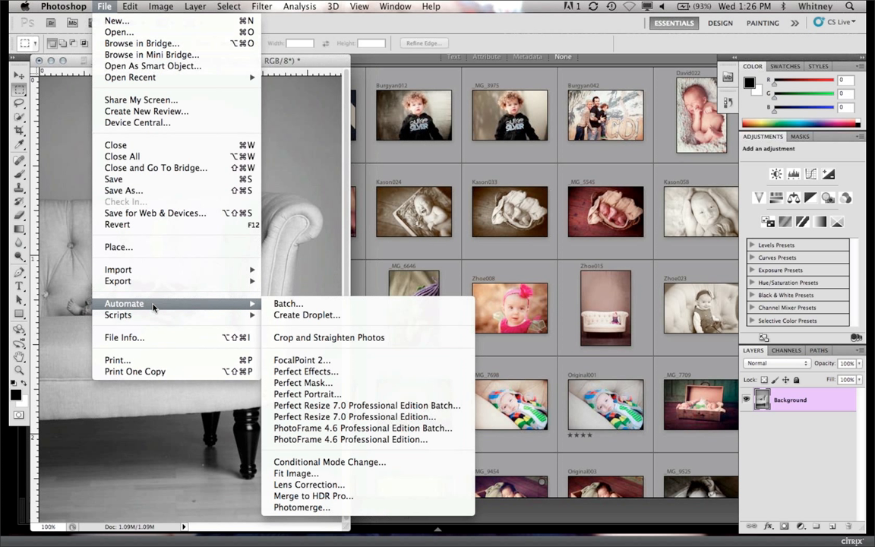
pyautogui.click(304, 372)
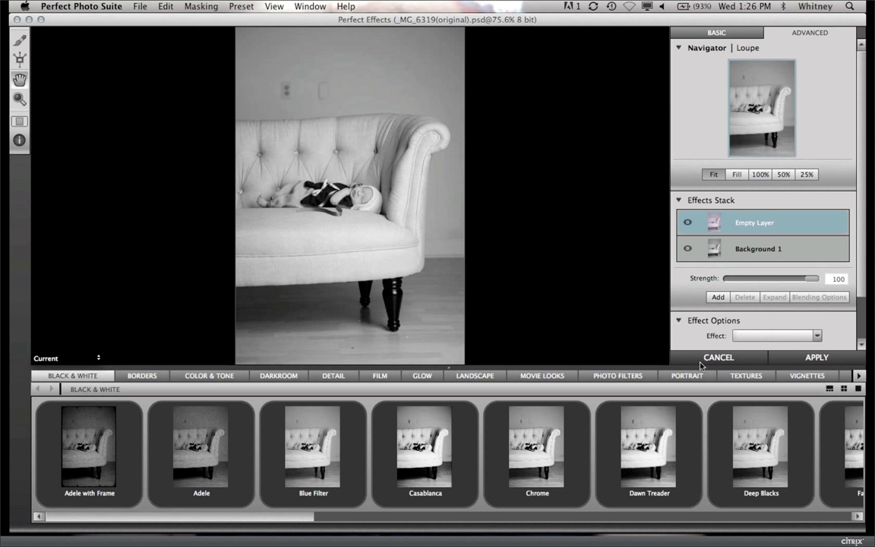
# Step: Show the saved Presets category of the effects library
pyautogui.click(860, 375)
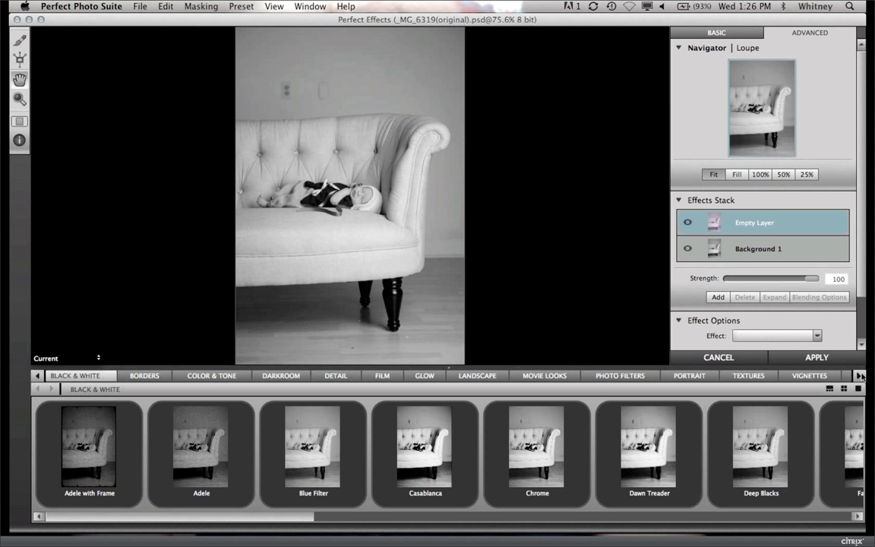
pyautogui.click(860, 375)
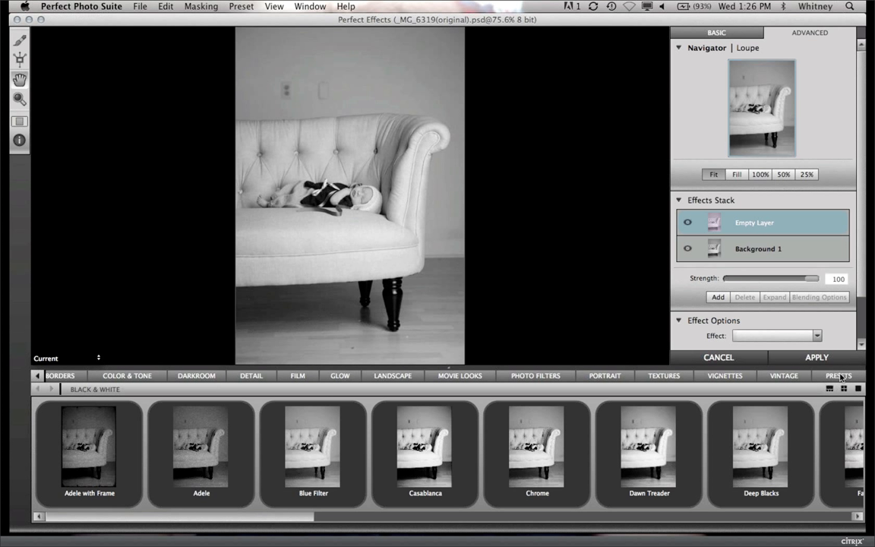
pyautogui.click(839, 375)
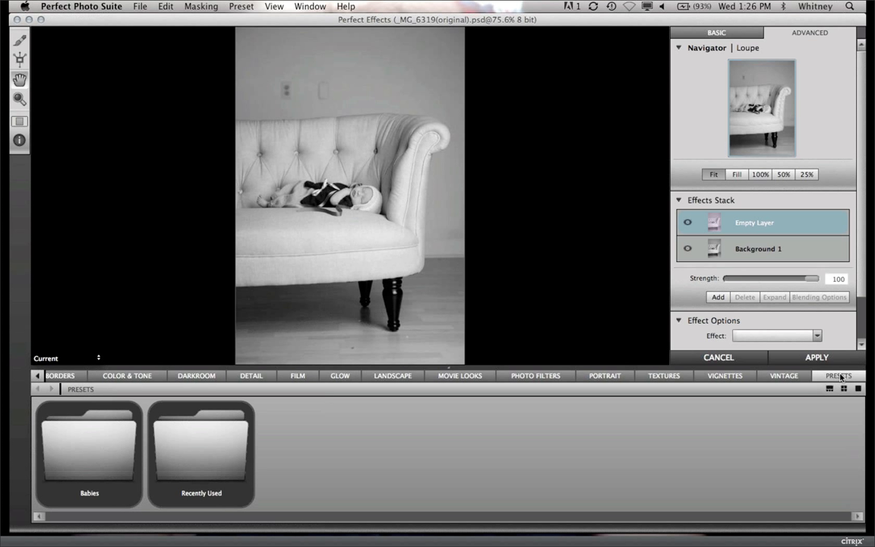
# Step: Apply the Recently Used 1 preset to the sofa photo and expand its layer into the separate effects
pyautogui.doubleClick(201, 446)
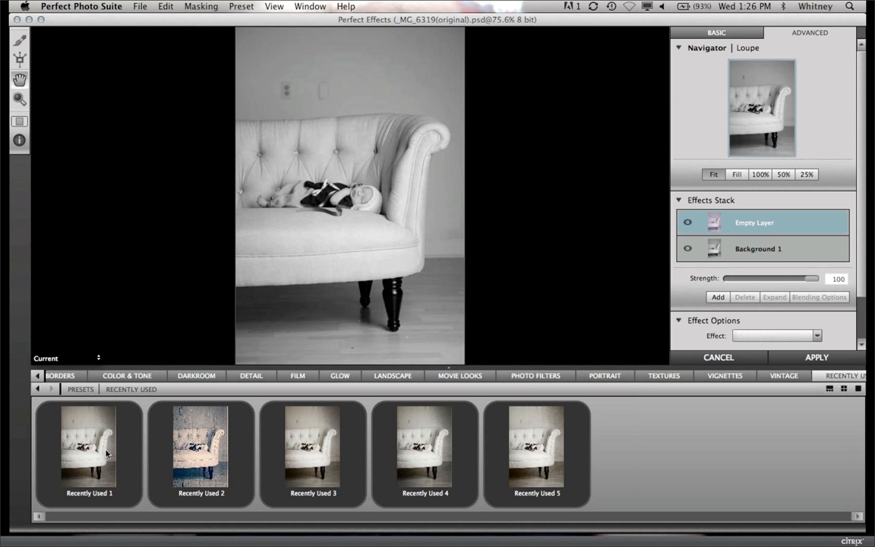
pyautogui.moveTo(106, 454)
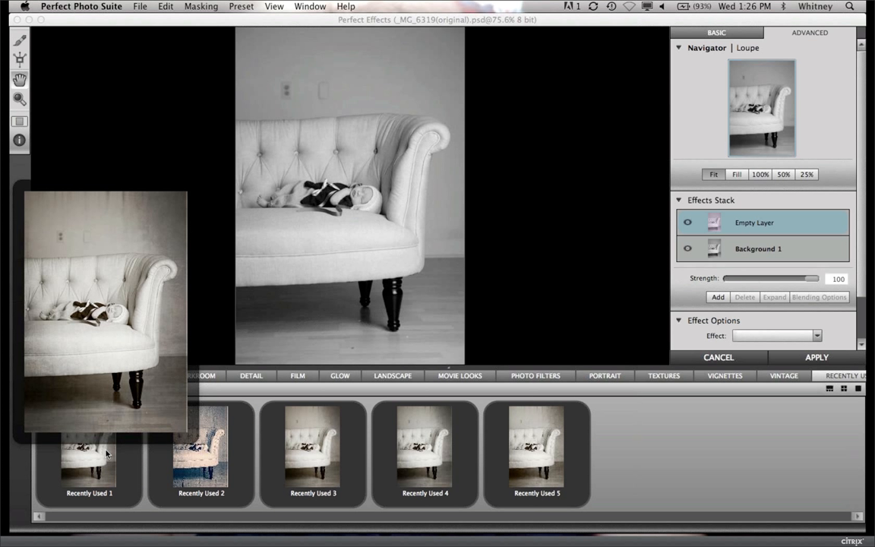
pyautogui.click(107, 453)
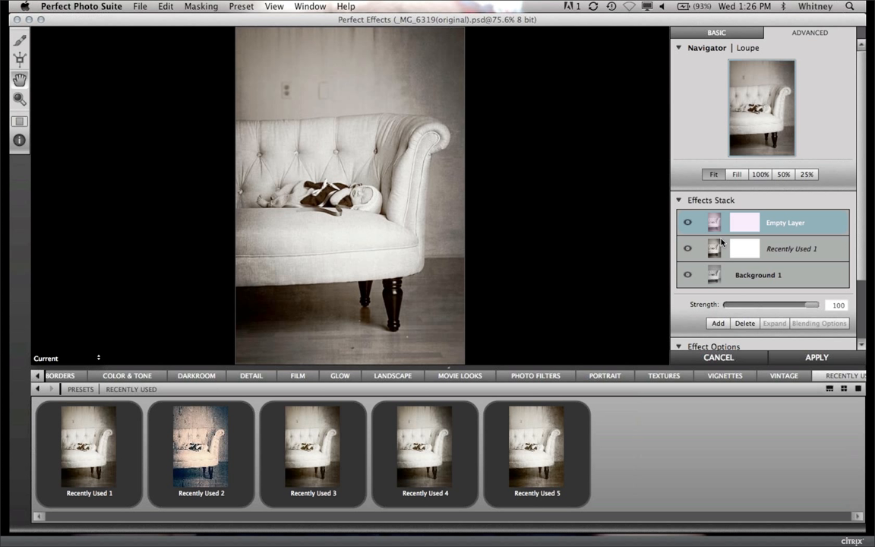
pyautogui.click(782, 249)
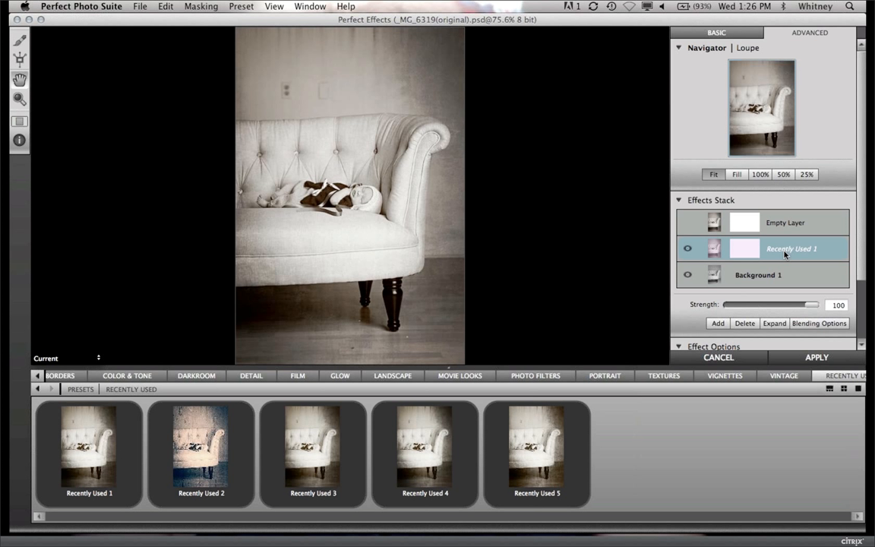
pyautogui.click(775, 323)
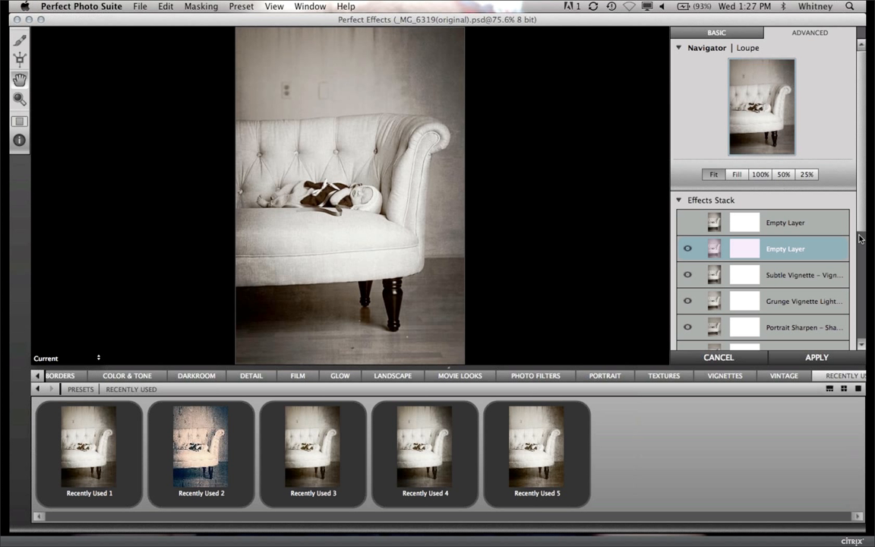
pyautogui.scroll(-3, 851, 250)
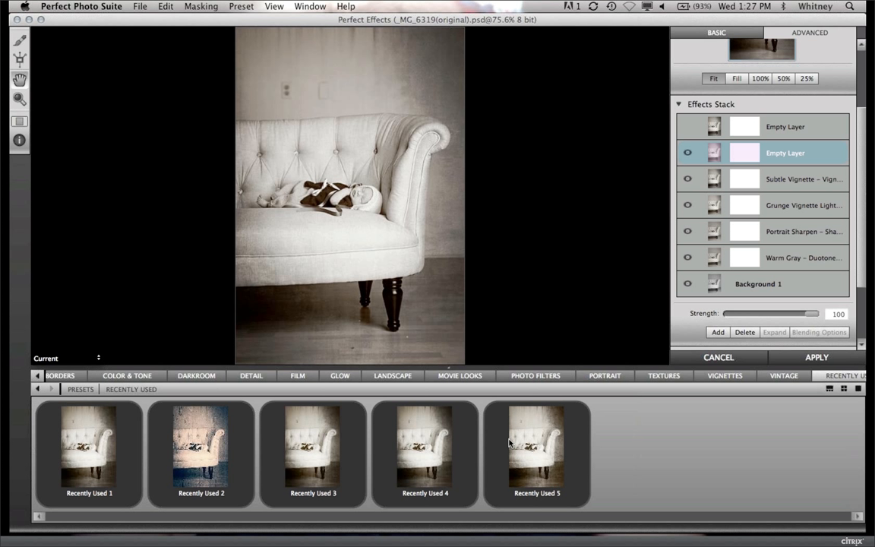
# Step: Save the current effects stack as a preset named BW BABIES in the Babies category
pyautogui.moveTo(509, 442)
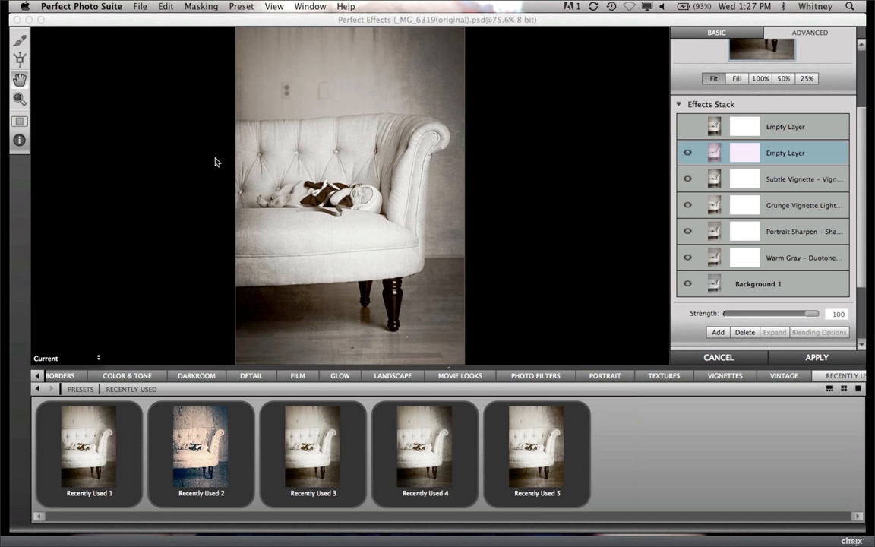
pyautogui.click(243, 6)
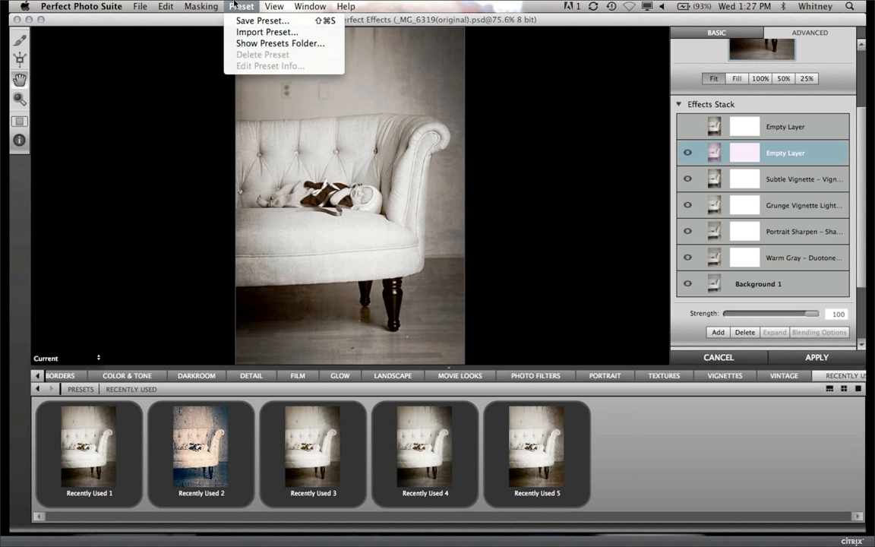
pyautogui.click(251, 21)
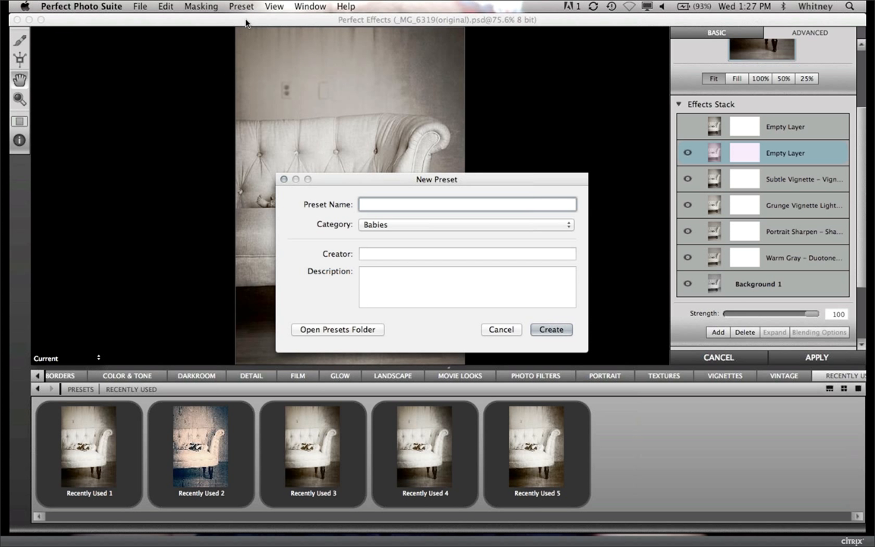
pyautogui.write('BW BABIES')
pyautogui.click(551, 330)
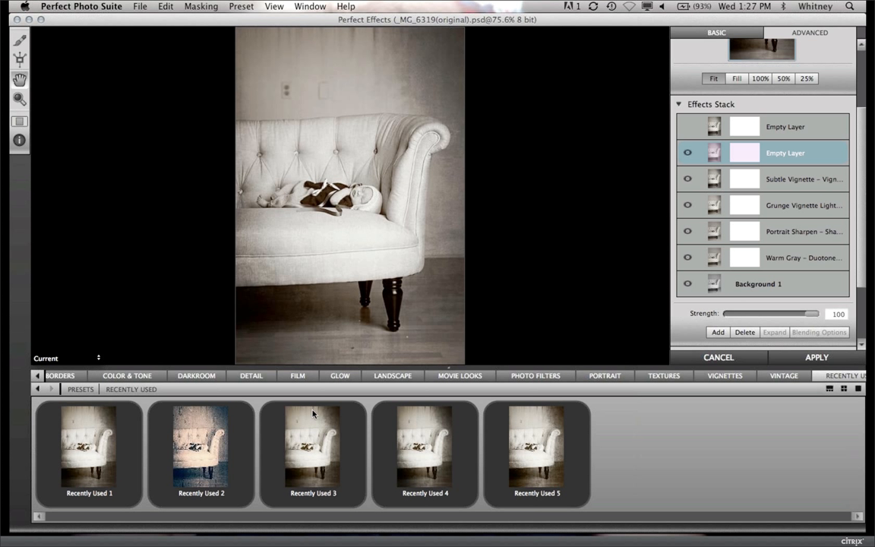
# Step: Show the saved presets in the Babies folder of the effects library
pyautogui.click(81, 389)
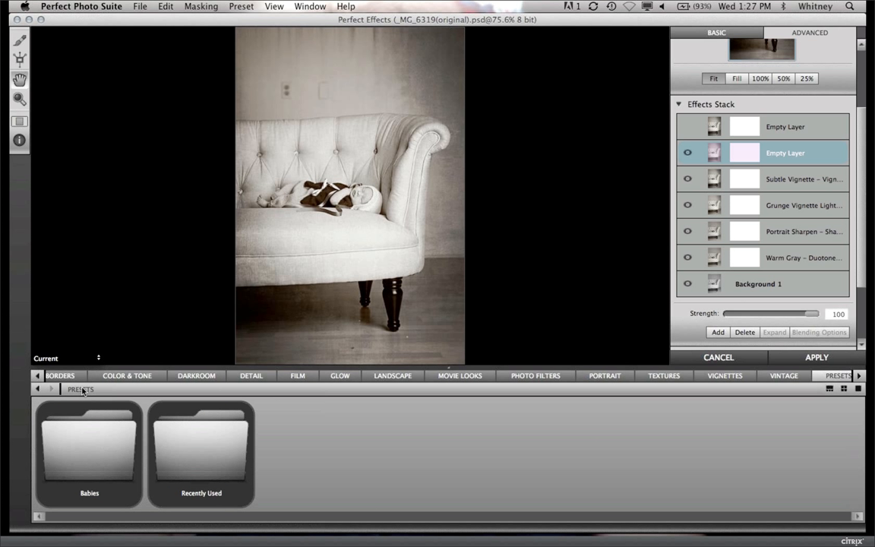
pyautogui.click(93, 464)
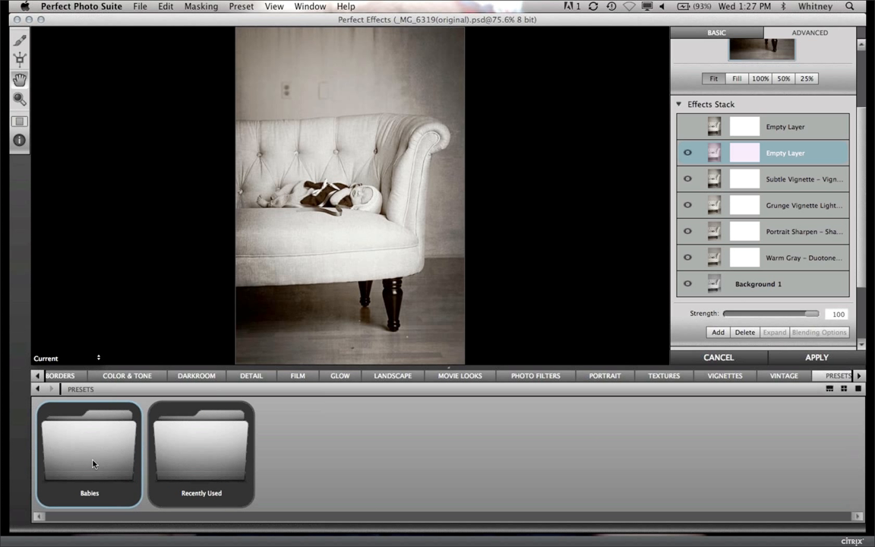
pyautogui.doubleClick(92, 464)
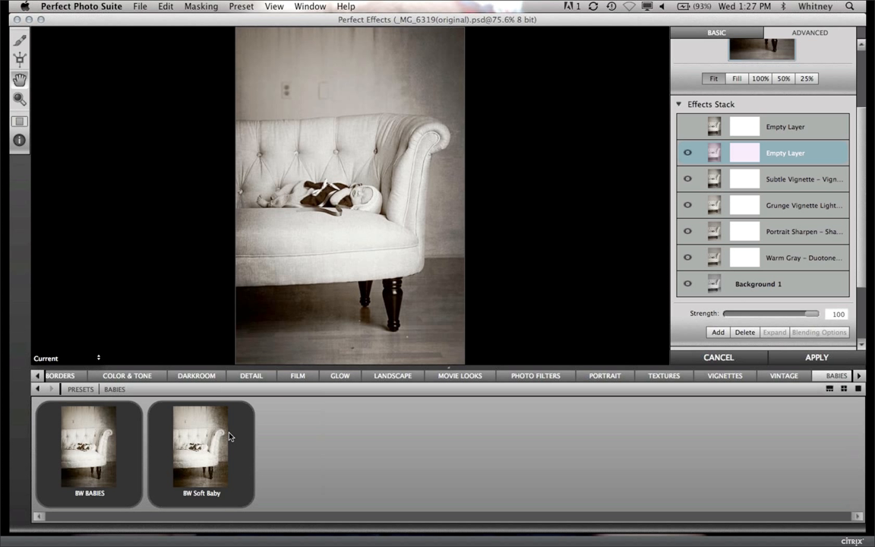
pyautogui.moveTo(230, 436)
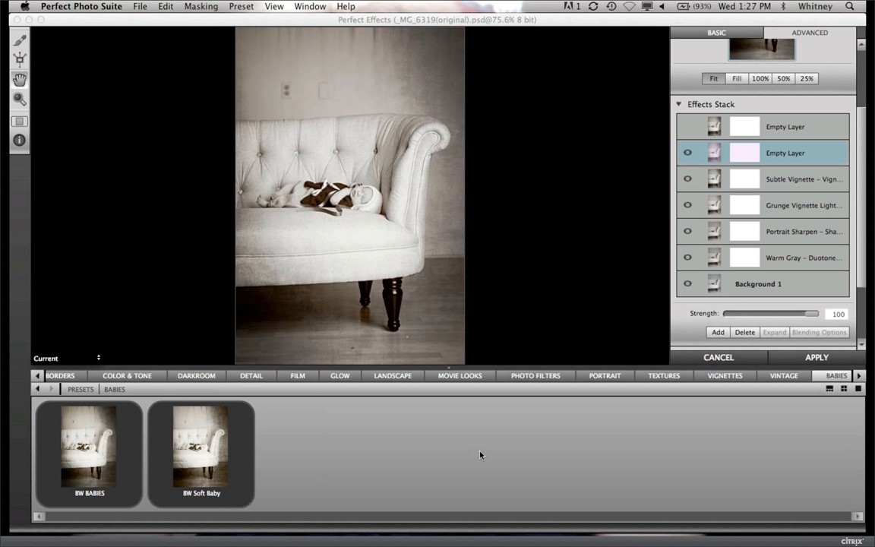
# Step: Leave Perfect Effects without applying the stack, close the sofa photo in Photoshop and return to the Lightroom library
pyautogui.click(718, 357)
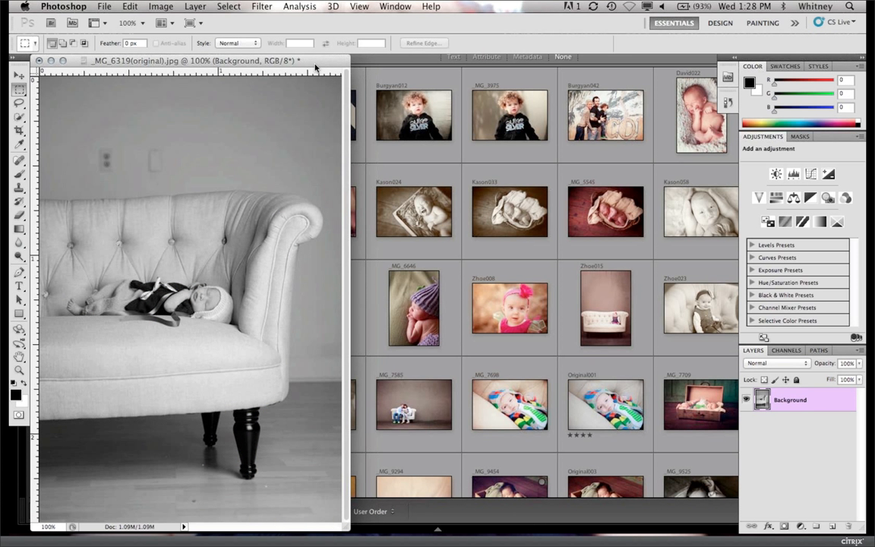
pyautogui.press('super+w')
pyautogui.click(396, 198)
pyautogui.click(413, 250)
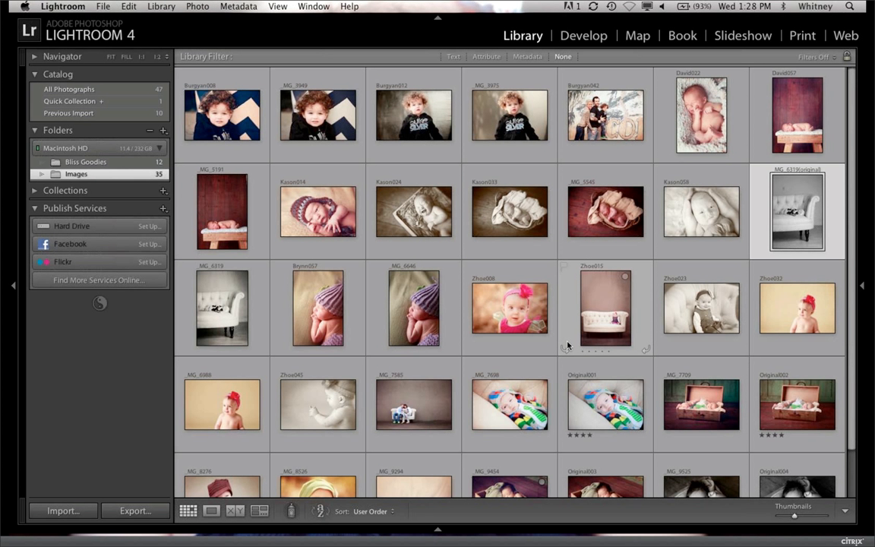
pyautogui.click(341, 129)
pyautogui.press('super+e')
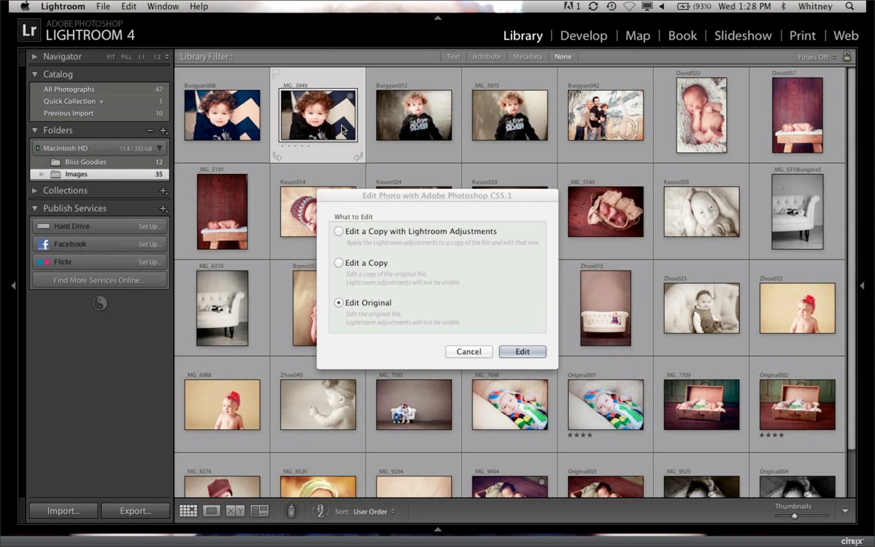
pyautogui.click(462, 353)
# Step: Compare the finished curly-haired boy portrait enlarged with its original _MG_3949, and send the original to Photoshop for editing
pyautogui.doubleClick(254, 126)
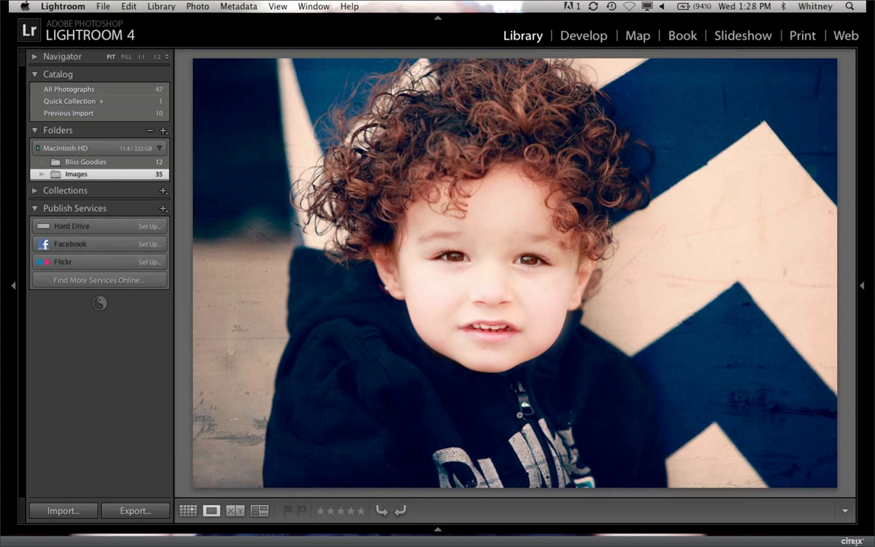
pyautogui.press('Left')
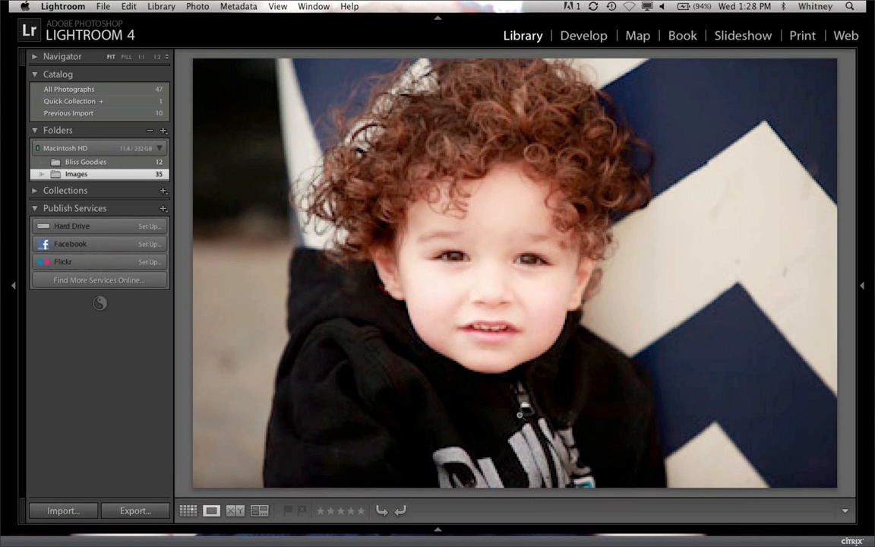
pyautogui.press('super+e')
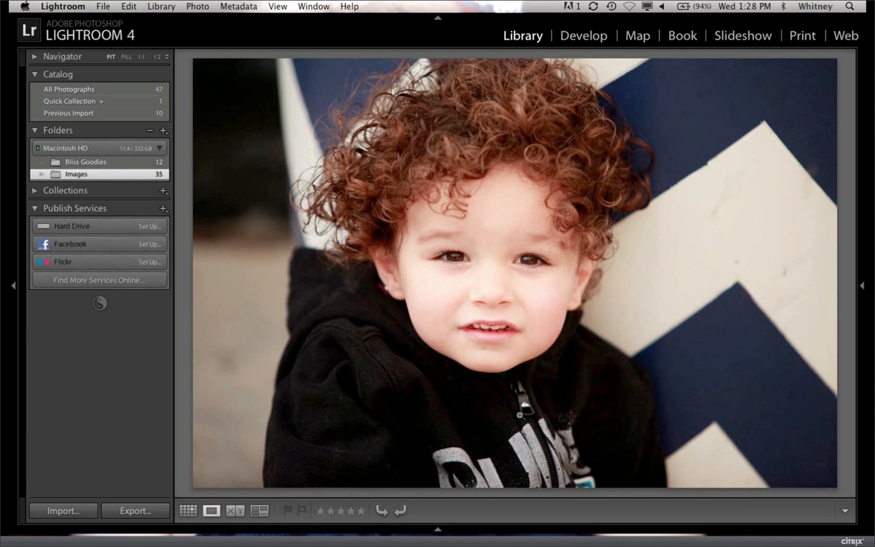
pyautogui.press('Return')
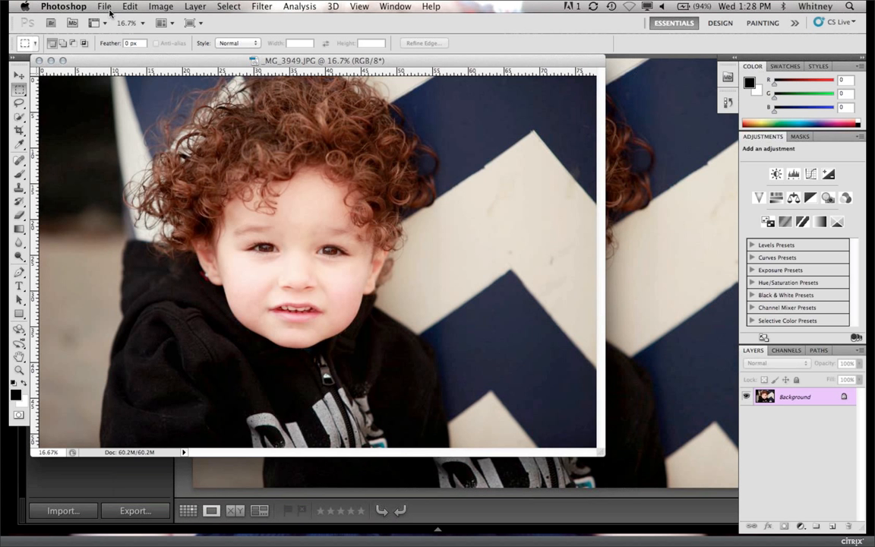
pyautogui.click(103, 6)
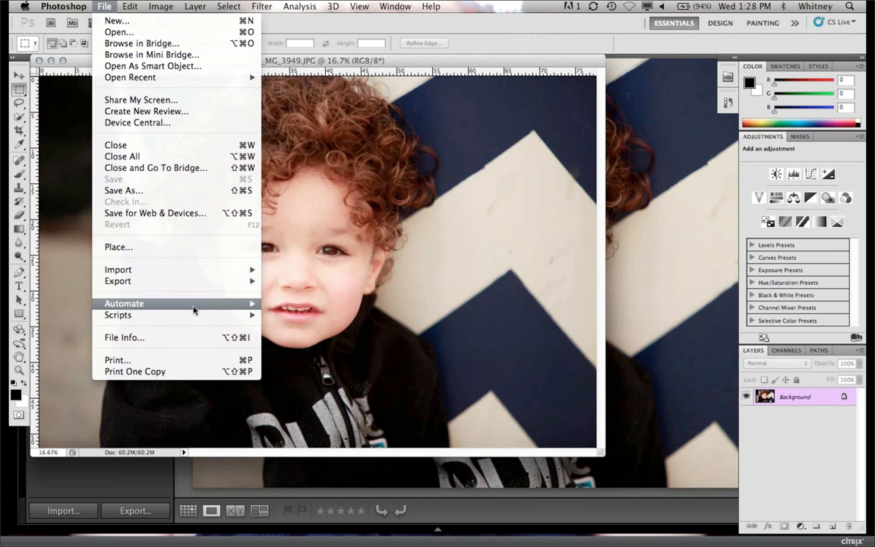
pyautogui.moveTo(194, 309)
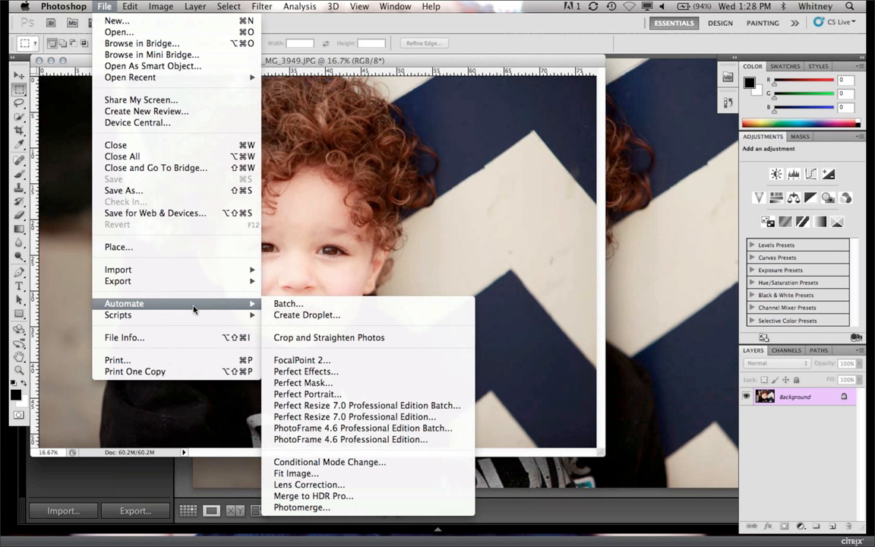
pyautogui.click(289, 391)
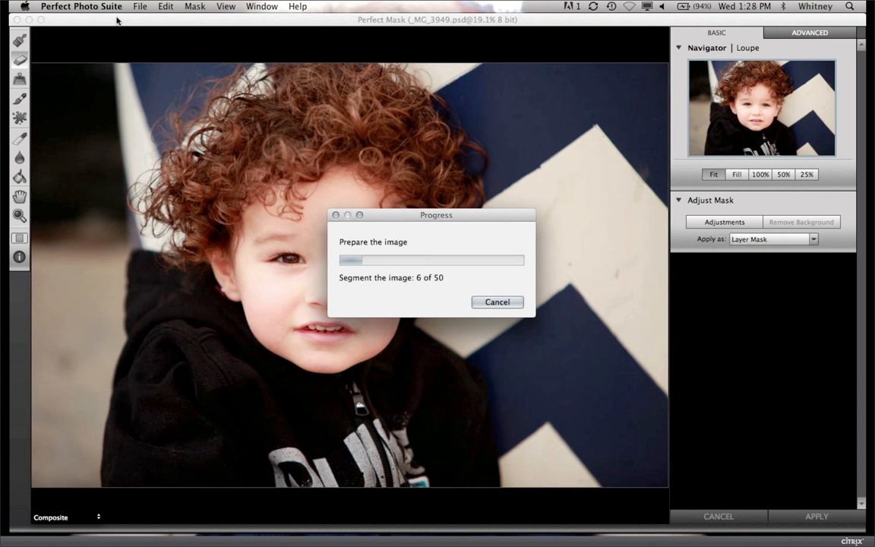
pyautogui.click(497, 302)
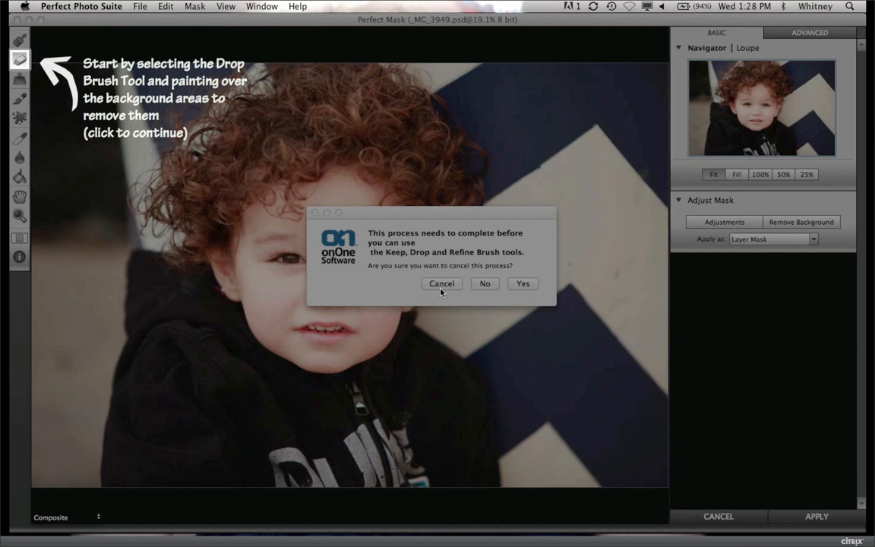
pyautogui.click(522, 286)
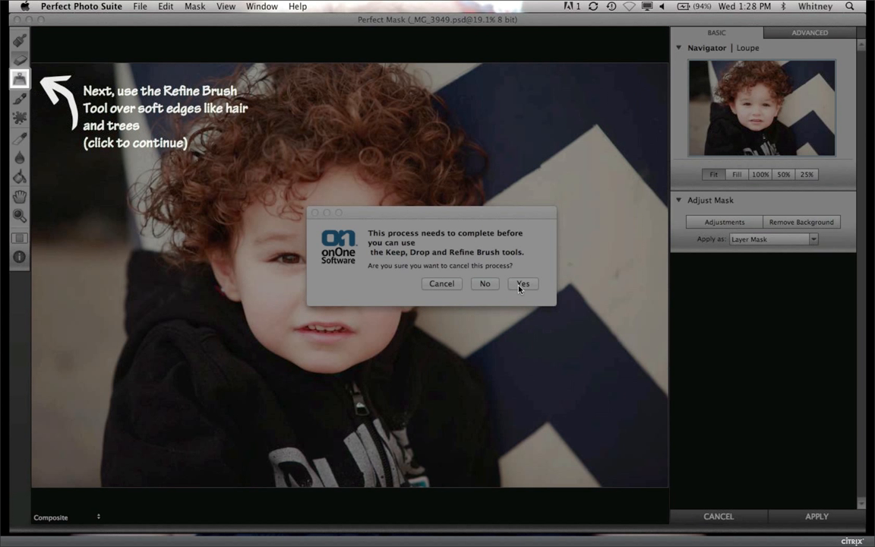
pyautogui.click(396, 258)
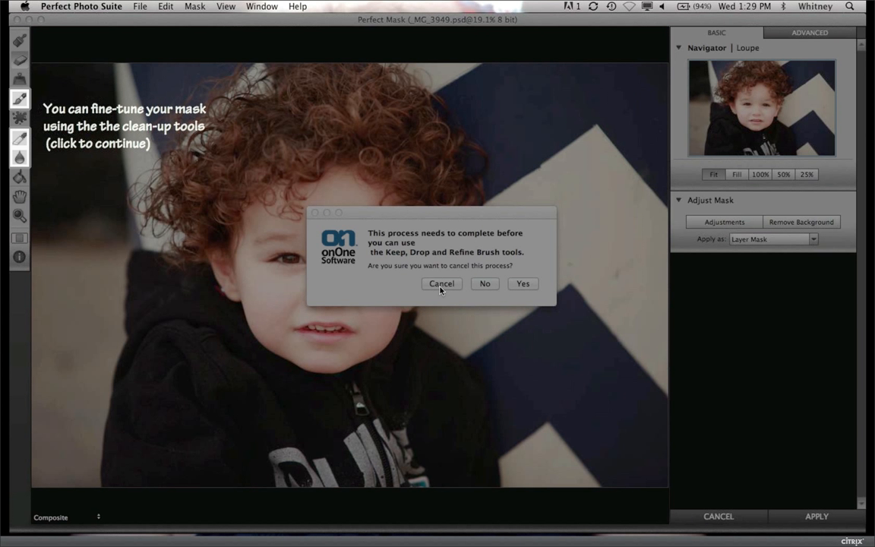
pyautogui.click(196, 152)
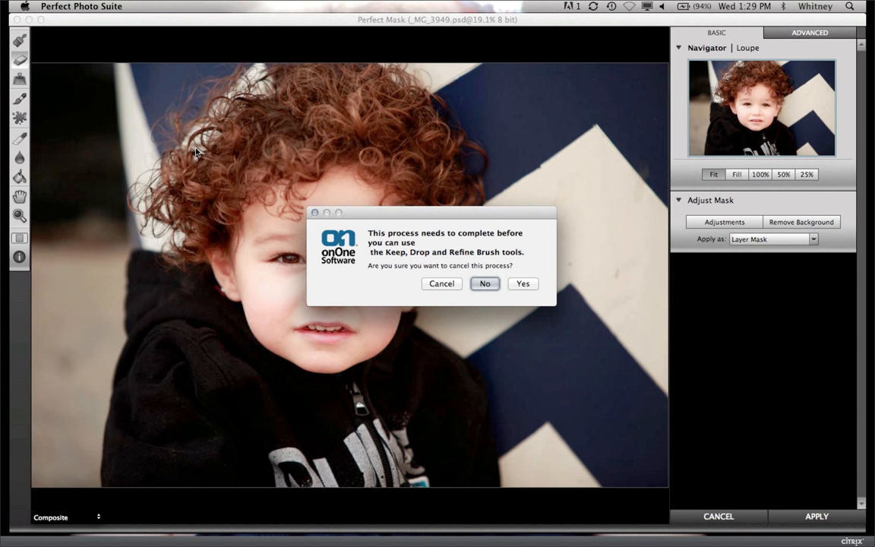
pyautogui.click(455, 285)
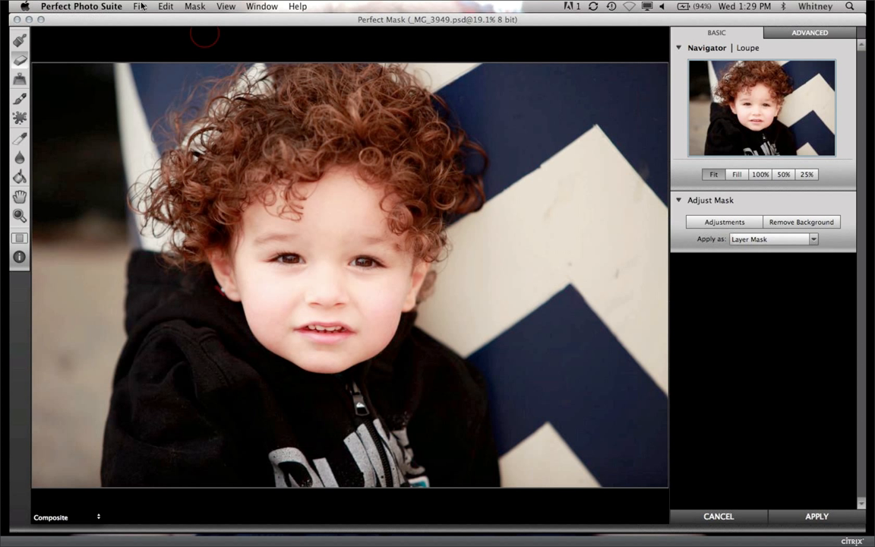
pyautogui.click(727, 518)
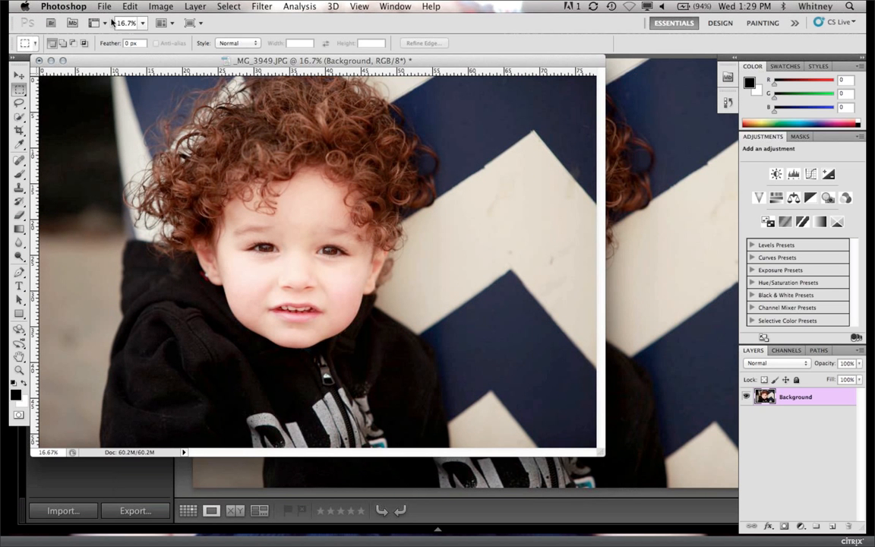
# Step: Open the _MG_3949 photo from Photoshop in Perfect Effects and show the Vintage effects category
pyautogui.click(105, 7)
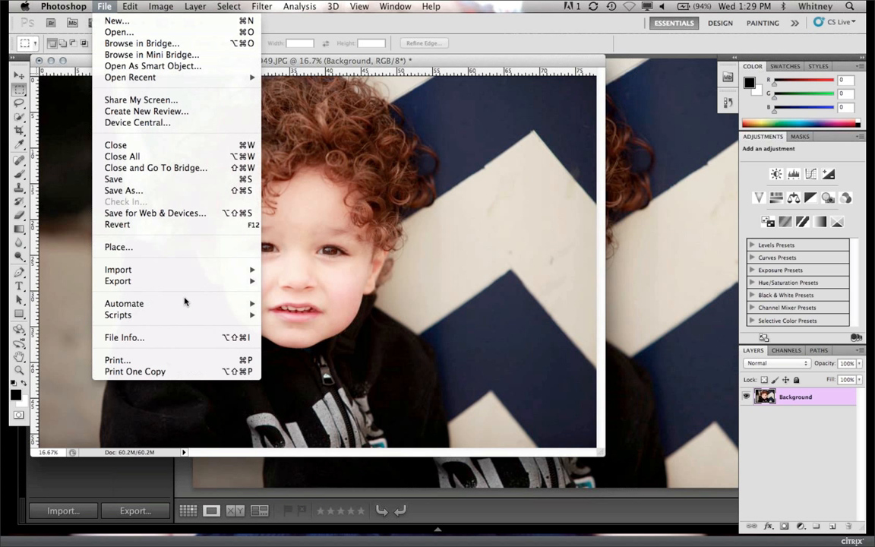
pyautogui.moveTo(188, 306)
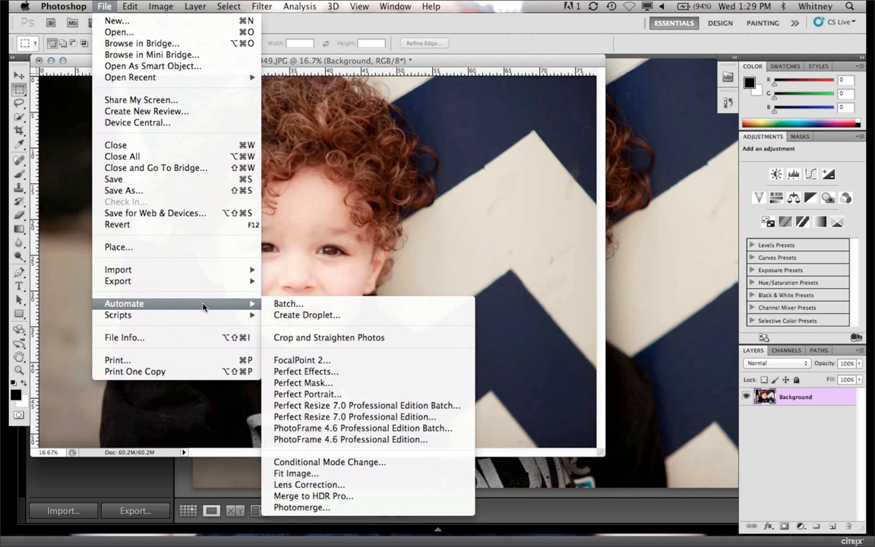
pyautogui.click(326, 371)
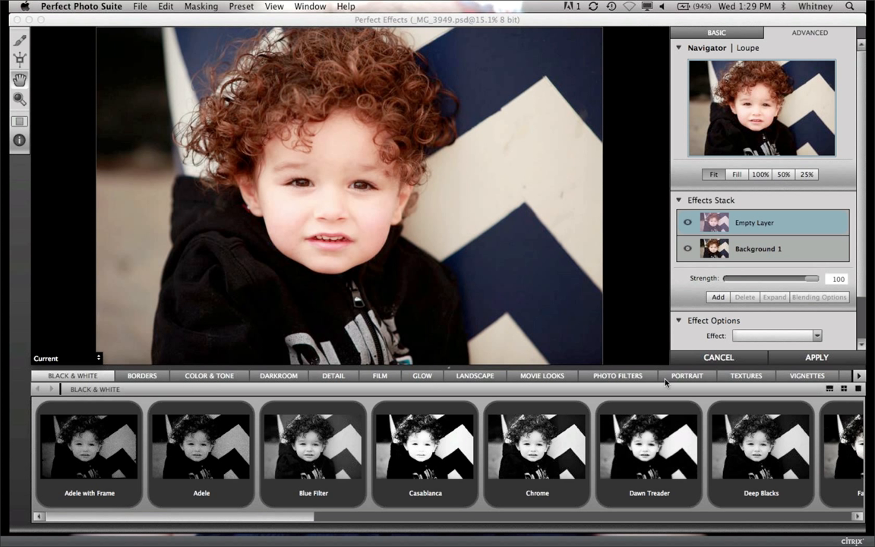
pyautogui.click(857, 375)
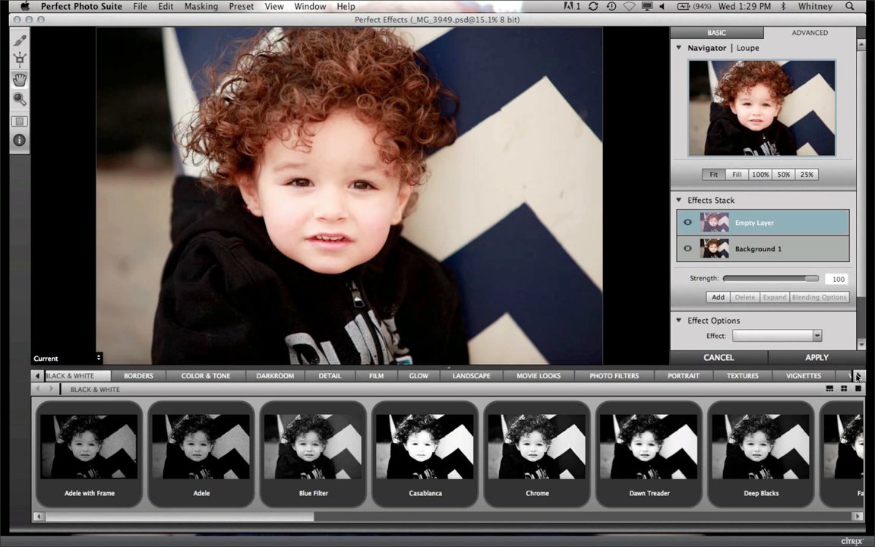
pyautogui.click(791, 379)
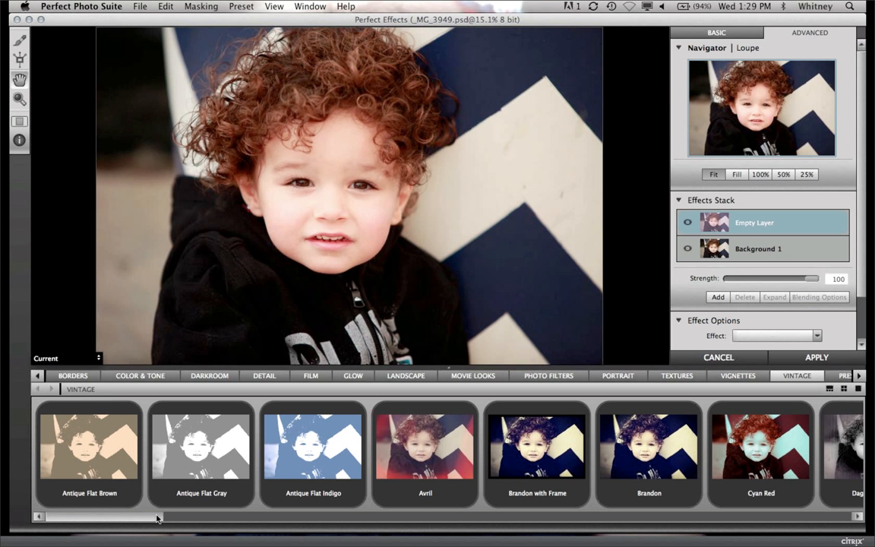
# Step: Apply the Dirty Bird vintage effect to the photo and brush it off the boy's face and hair with an enlarged masking brush
pyautogui.moveTo(164, 515); pyautogui.dragTo(288, 532)
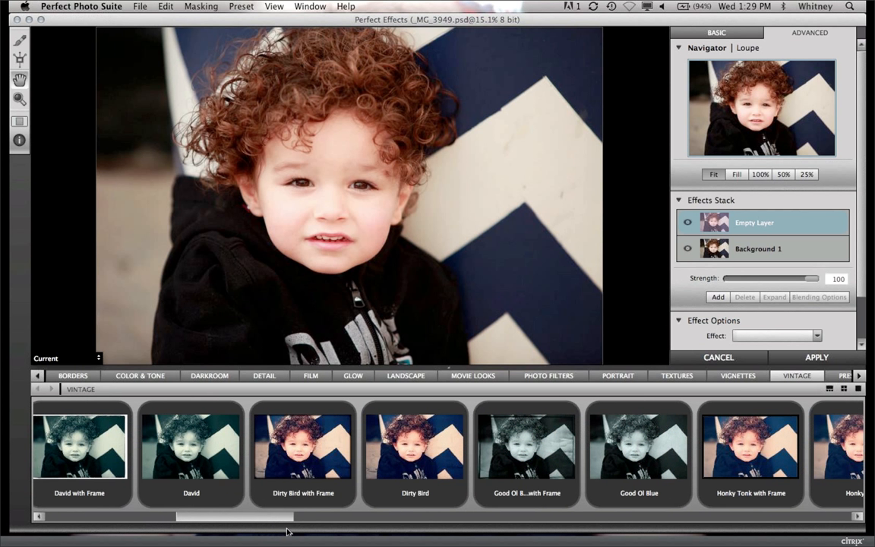
pyautogui.click(399, 462)
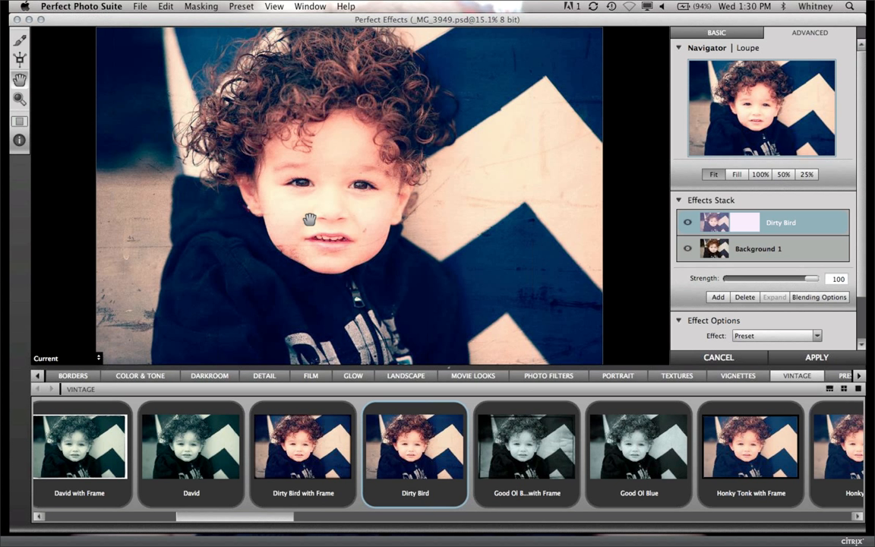
pyautogui.click(20, 40)
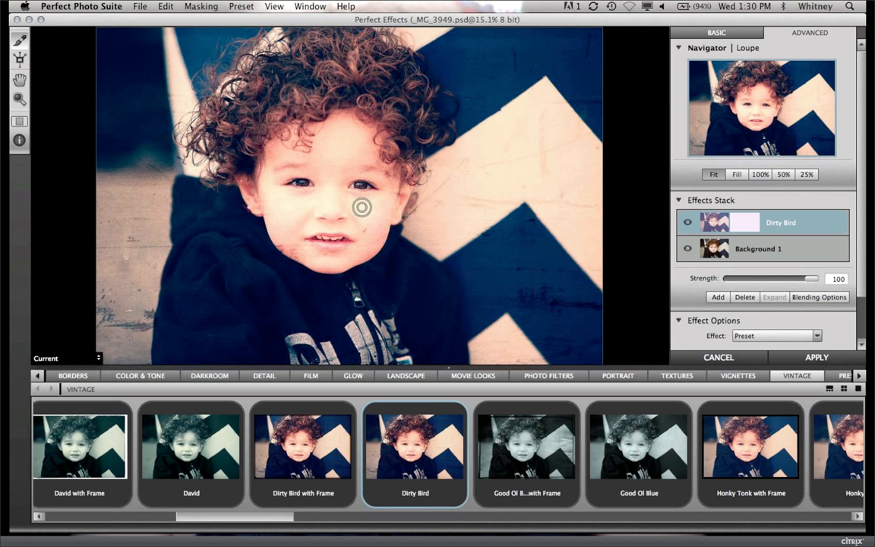
pyautogui.press(']')
pyautogui.press(']')
pyautogui.press(']')
pyautogui.press(']')
pyautogui.press(']')
pyautogui.press(']')
pyautogui.press(']')
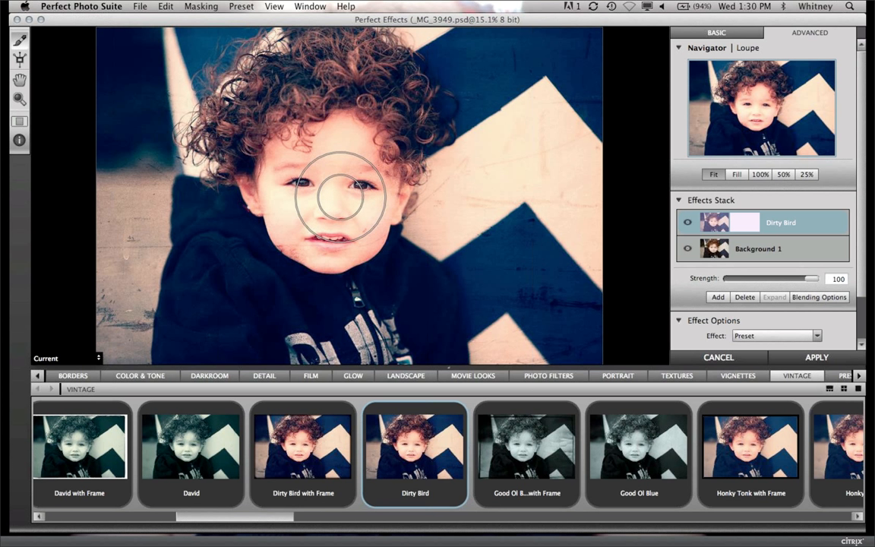
pyautogui.press(']')
pyautogui.moveTo(341, 196)
pyautogui.mouseDown()
pyautogui.moveTo(304, 174)
pyautogui.moveTo(274, 183)
pyautogui.moveTo(281, 160)
pyautogui.moveTo(248, 130)
pyautogui.moveTo(291, 94)
pyautogui.moveTo(372, 72)
pyautogui.moveTo(385, 177)
pyautogui.moveTo(379, 188)
pyautogui.moveTo(331, 175)
pyautogui.moveTo(311, 238)
pyautogui.moveTo(301, 228)
pyautogui.moveTo(283, 235)
pyautogui.moveTo(340, 251)
pyautogui.moveTo(355, 241)
pyautogui.moveTo(379, 189)
pyautogui.moveTo(381, 144)
pyautogui.moveTo(390, 161)
pyautogui.moveTo(384, 208)
pyautogui.moveTo(323, 201)
pyautogui.mouseUp()
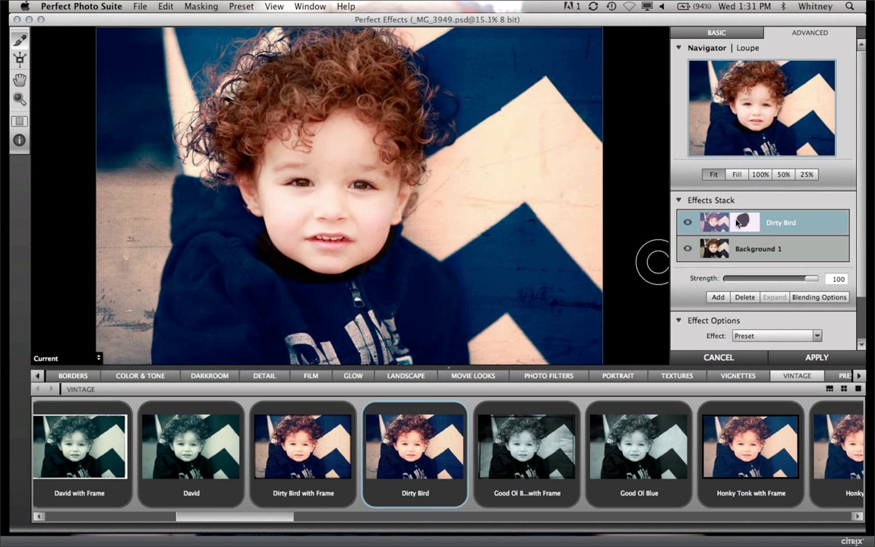
# Step: Add a new effect layer with Portrait Sharpen from the Detail category and invert its mask
pyautogui.click(719, 298)
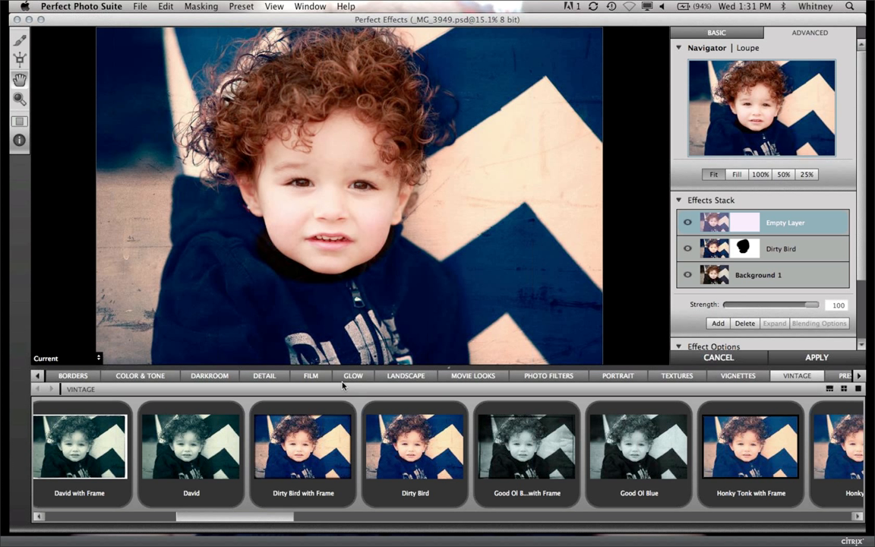
pyautogui.click(266, 376)
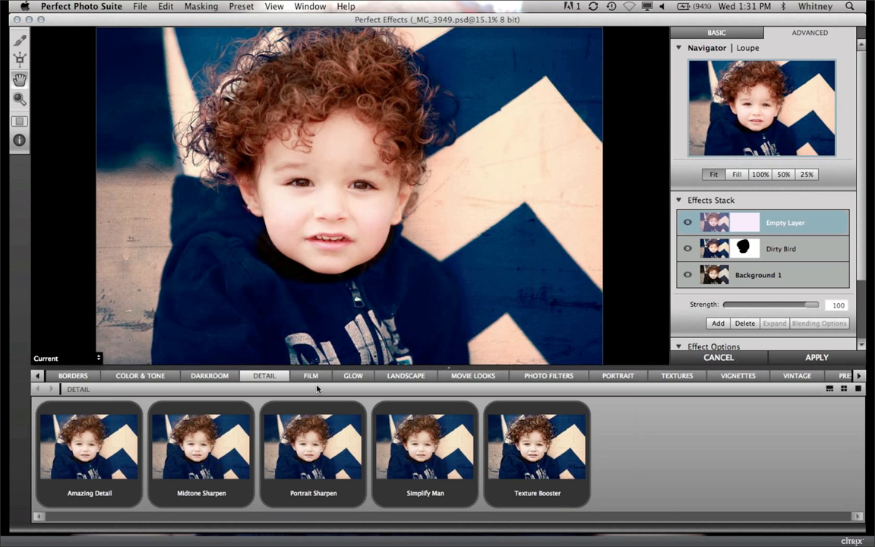
pyautogui.click(325, 444)
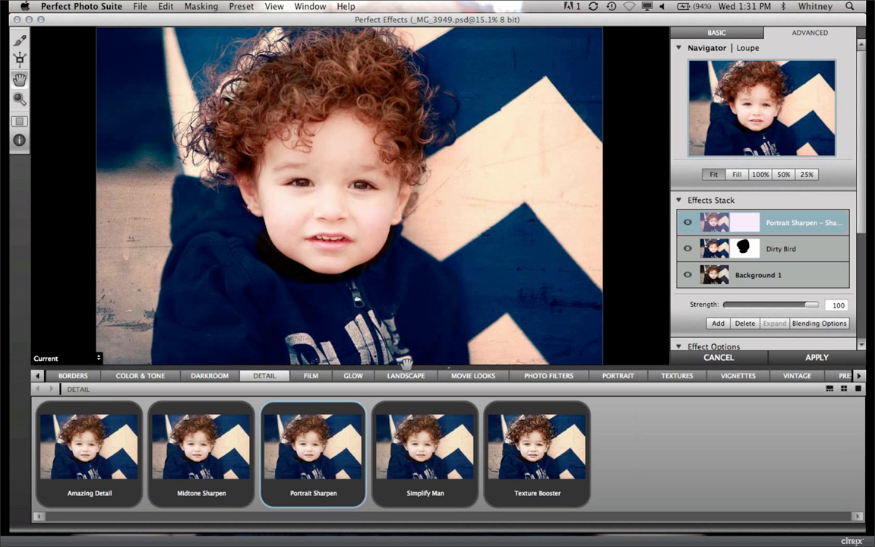
pyautogui.click(195, 10)
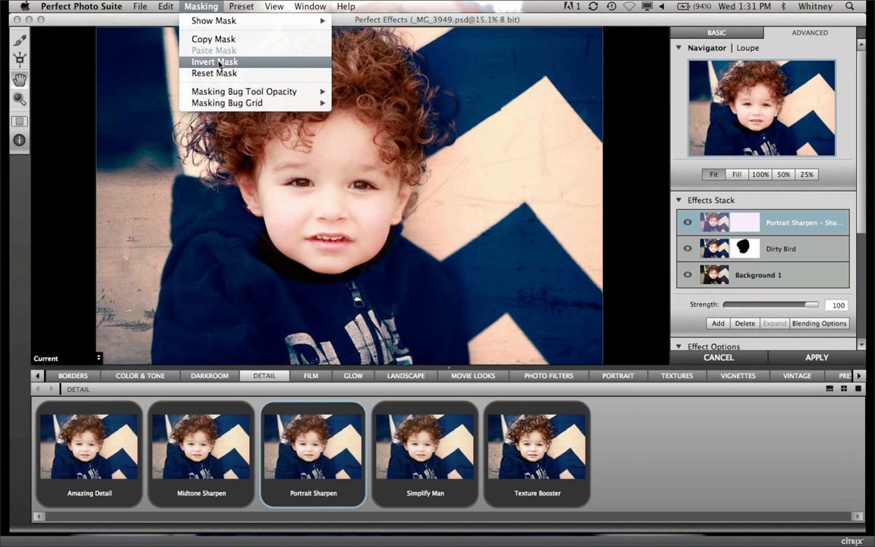
pyautogui.click(219, 62)
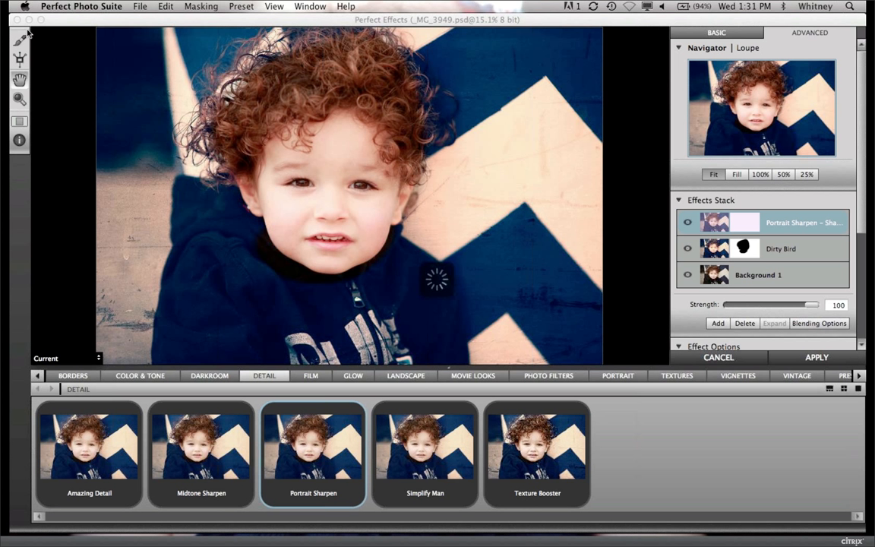
# Step: Paint the Portrait Sharpen effect onto both of the boy's eyes with a much smaller masking brush
pyautogui.click(21, 95)
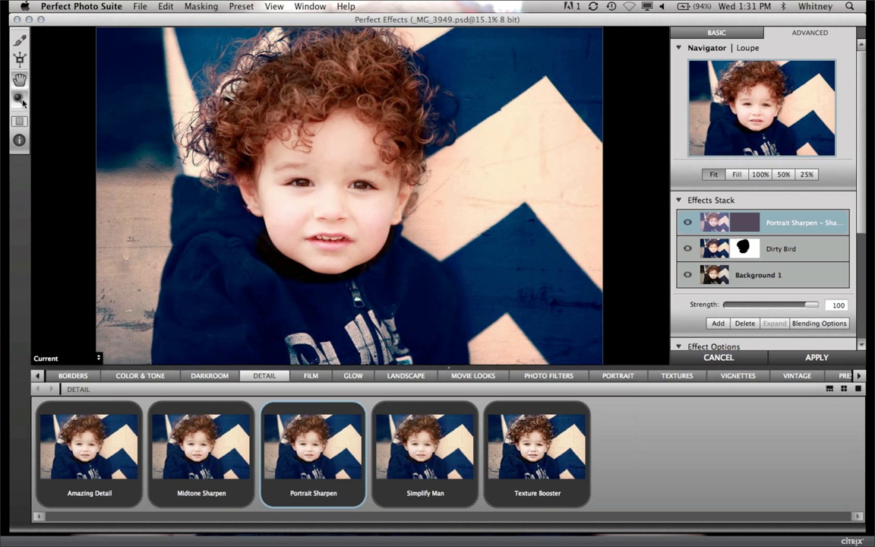
pyautogui.click(314, 182)
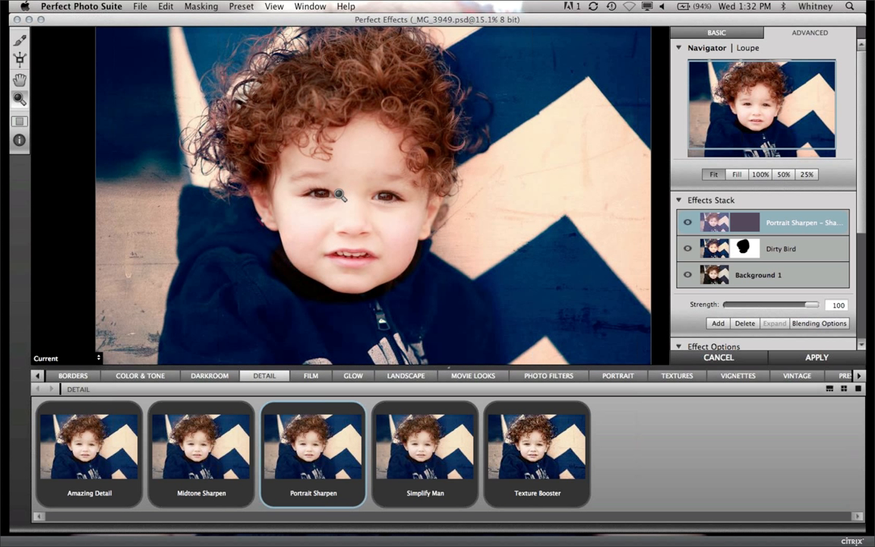
pyautogui.click(409, 212)
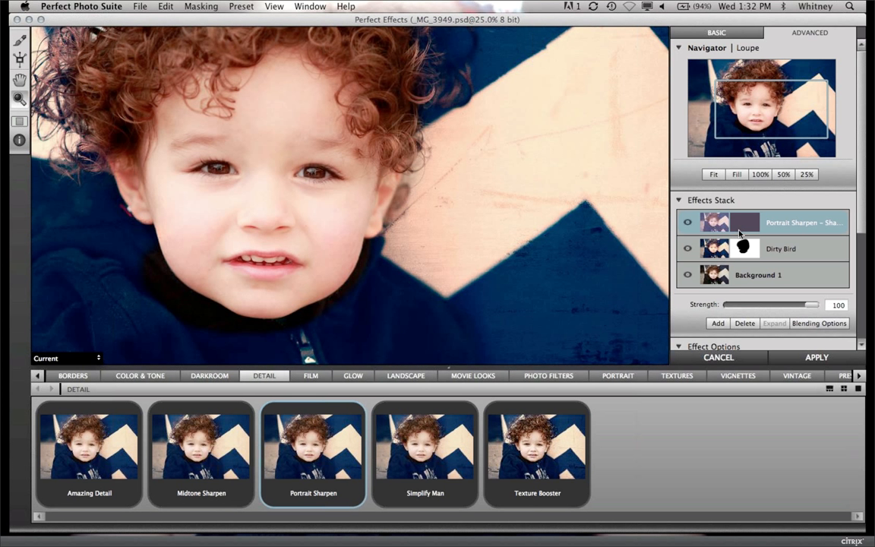
pyautogui.click(21, 42)
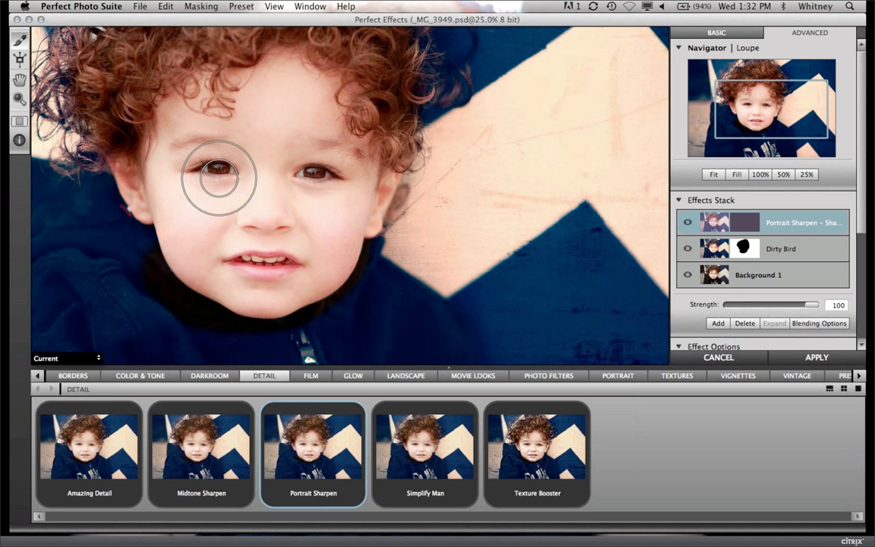
pyautogui.press('[')
pyautogui.press('[')
pyautogui.press('[')
pyautogui.press('[')
pyautogui.press('[')
pyautogui.press('[')
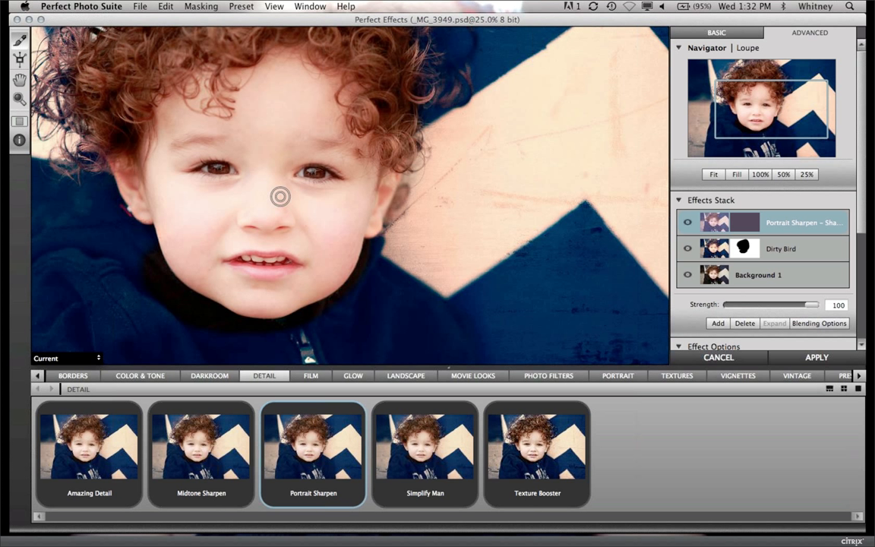
pyautogui.click(234, 173)
pyautogui.click(302, 161)
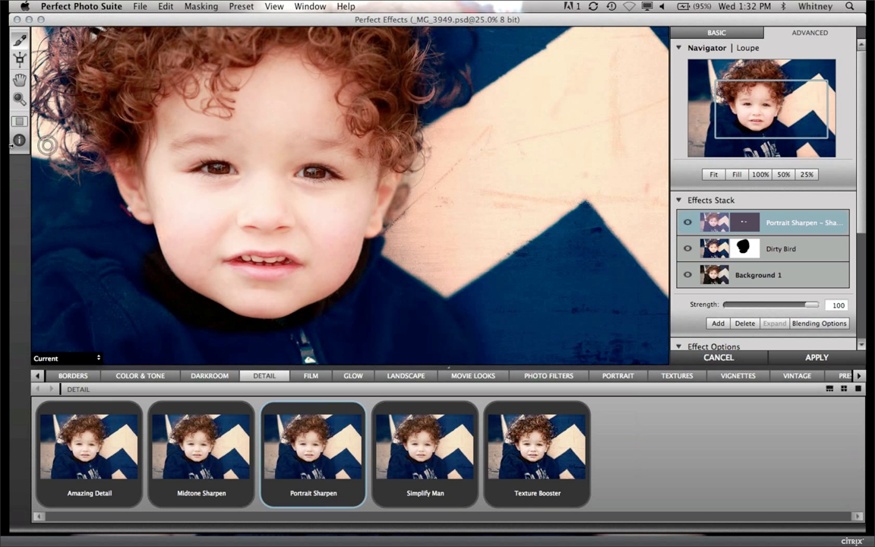
# Step: Inspect the sharpened eye at 100% and return to the whole photo
pyautogui.click(20, 98)
pyautogui.doubleClick(20, 99)
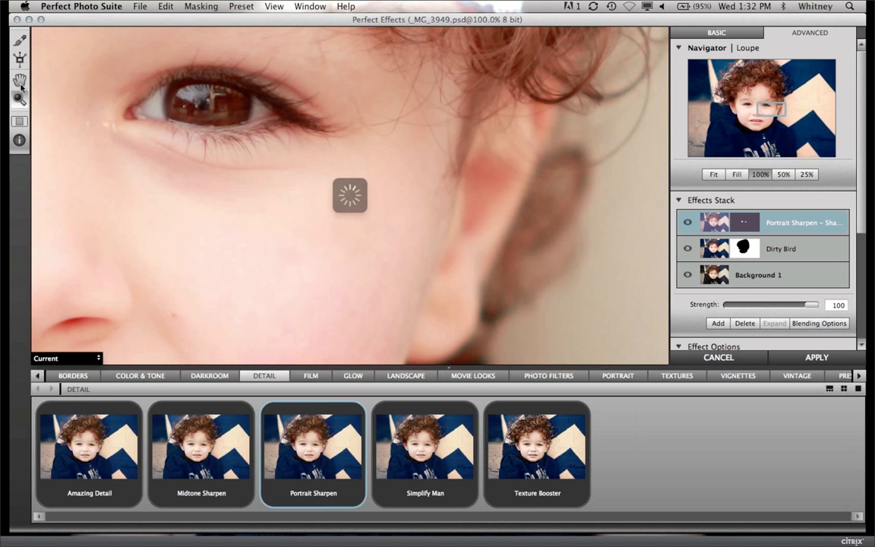
pyautogui.click(21, 85)
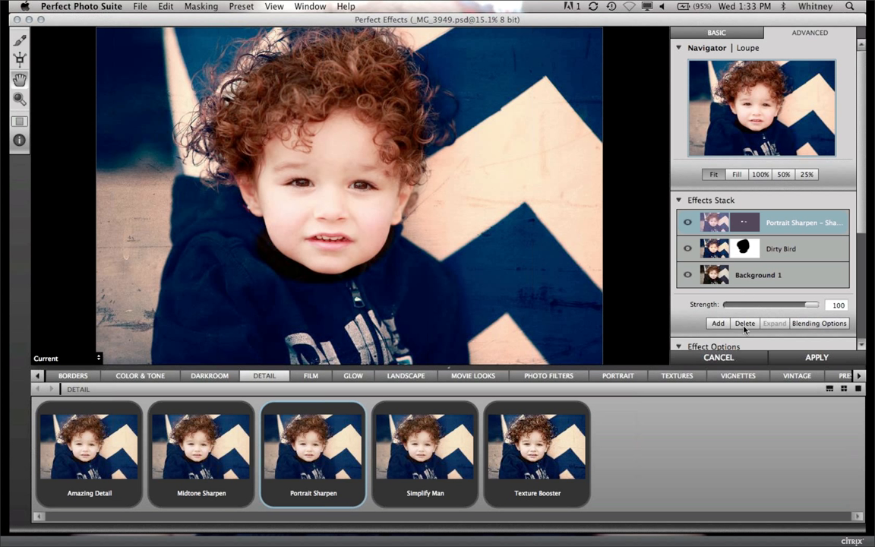
# Step: Apply the effects stack to _MG_3949, close the photo in Photoshop and return to the Lightroom library
pyautogui.click(795, 357)
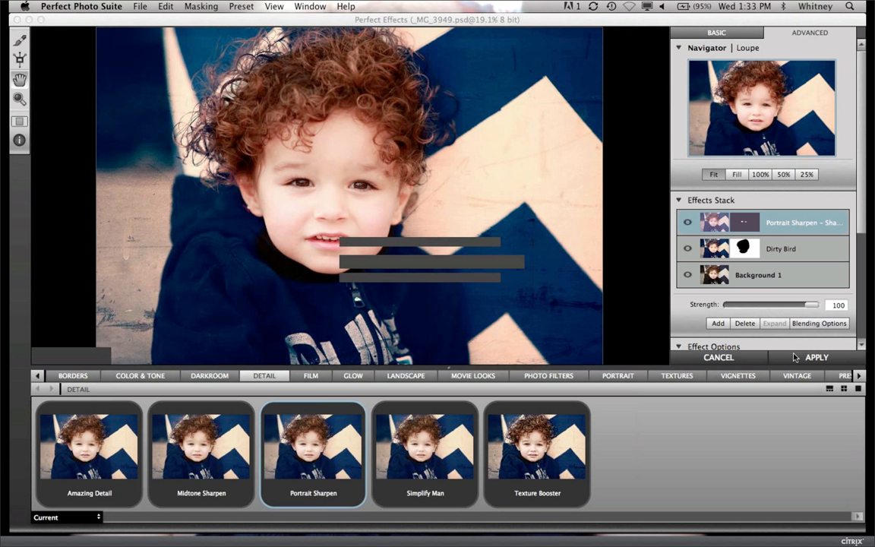
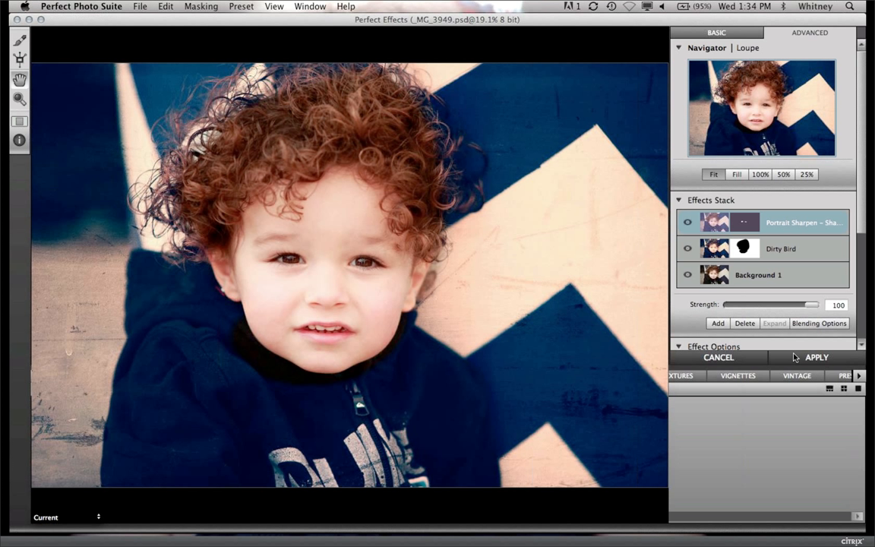
pyautogui.click(796, 357)
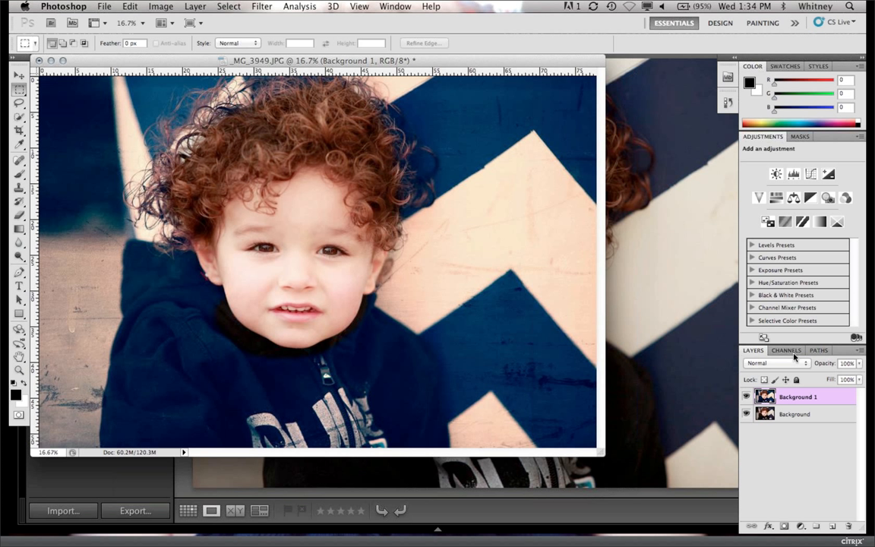
pyautogui.press('super+w')
pyautogui.click(416, 196)
pyautogui.click(167, 345)
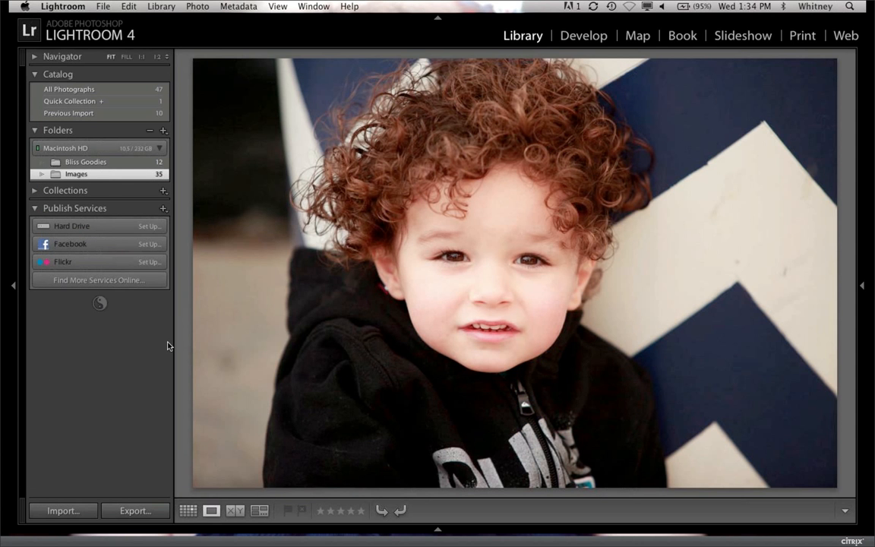
# Step: View the finished portrait of the newborn in the purple knitted hat enlarged and return to the thumbnail grid
pyautogui.press('g')
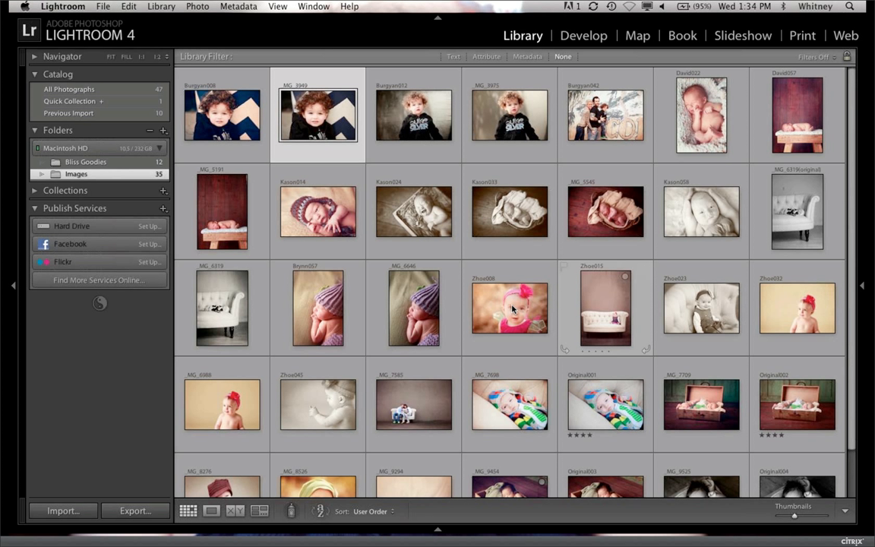
pyautogui.click(308, 336)
pyautogui.doubleClick(308, 336)
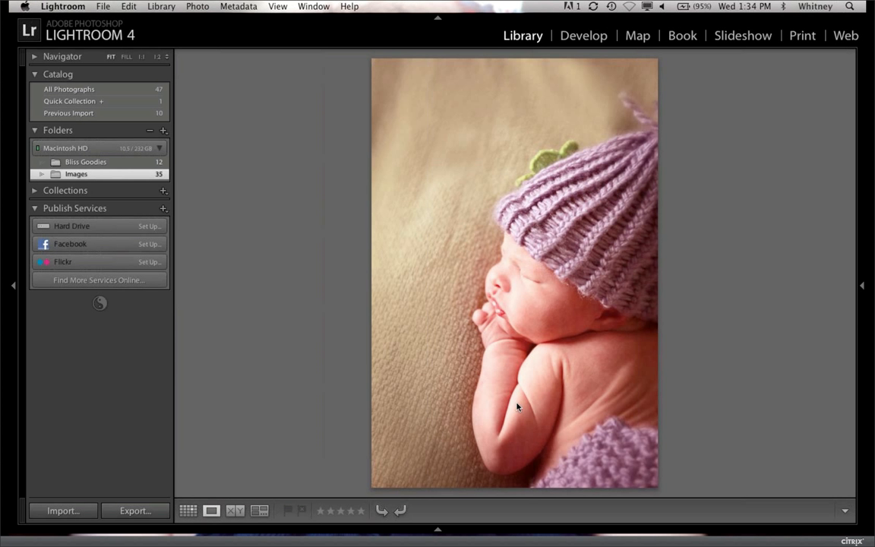
pyautogui.doubleClick(557, 343)
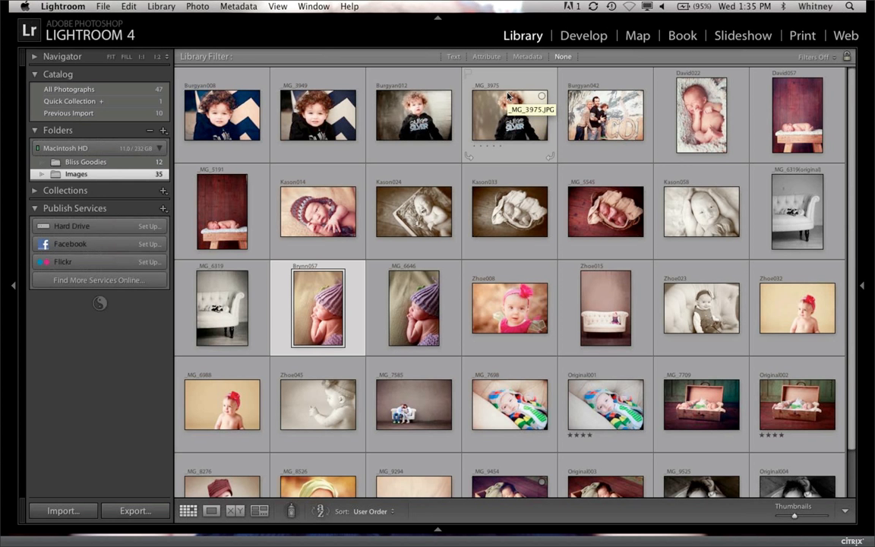
# Step: View the finished curly-haired boy portrait and the original newborn photo _MG_6646 enlarged, returning to the grid after each
pyautogui.doubleClick(244, 118)
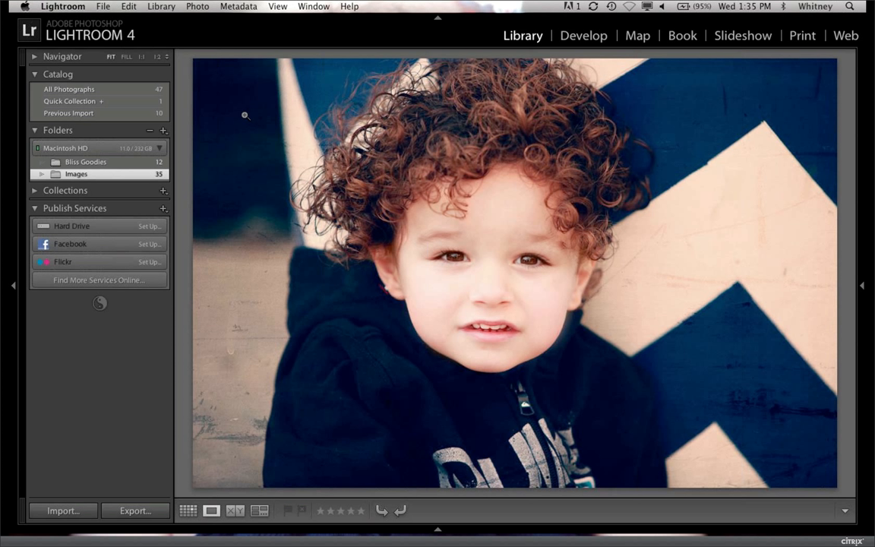
pyautogui.press('g')
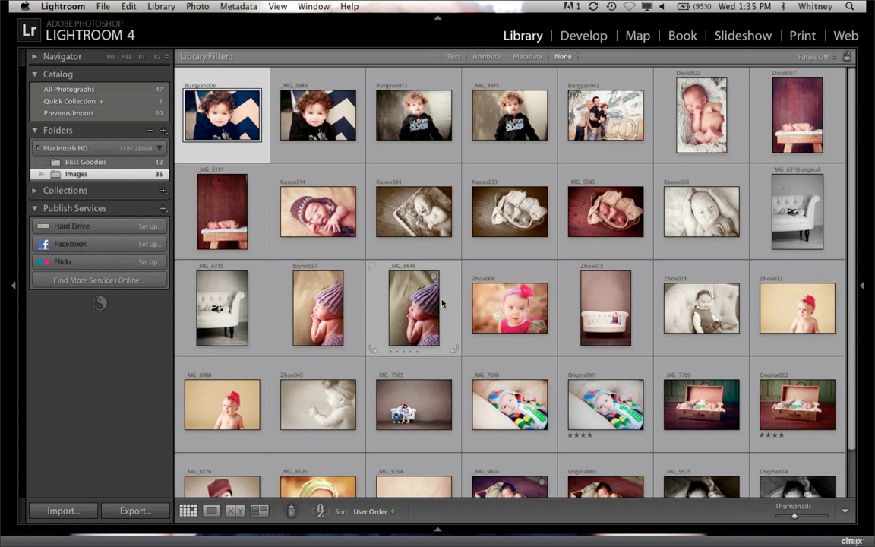
pyautogui.doubleClick(391, 312)
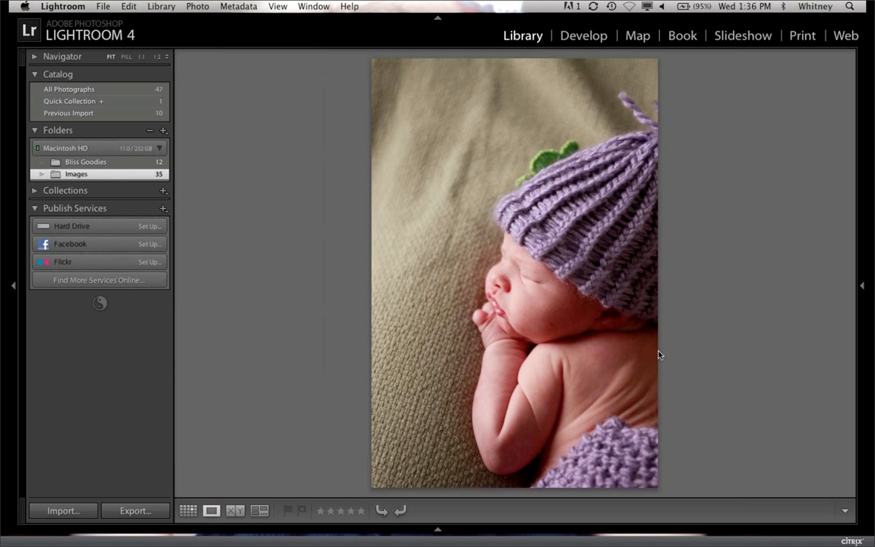
pyautogui.press('g')
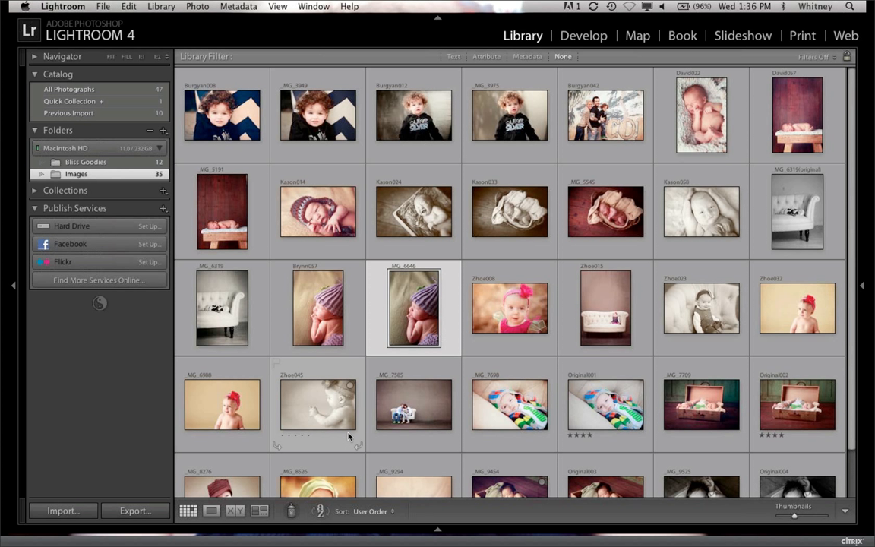
# Step: Browse the enlarged photos from the sepia baby portrait onward and compare the finished striped-cardigan baby picture with its original
pyautogui.doubleClick(333, 419)
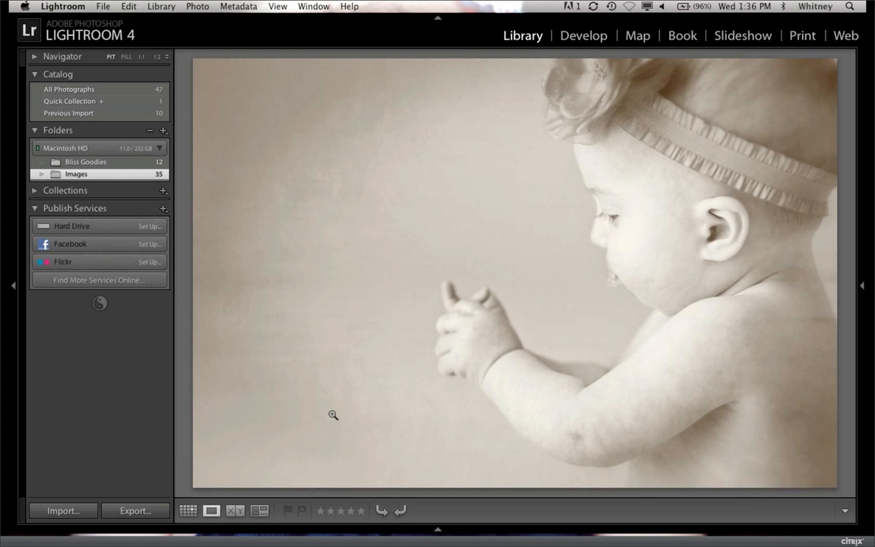
pyautogui.press('Right')
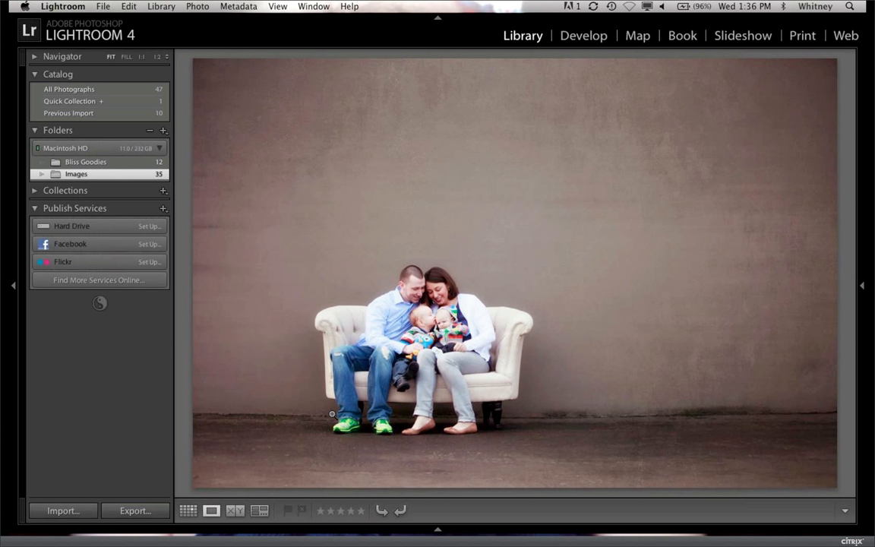
pyautogui.press('Left')
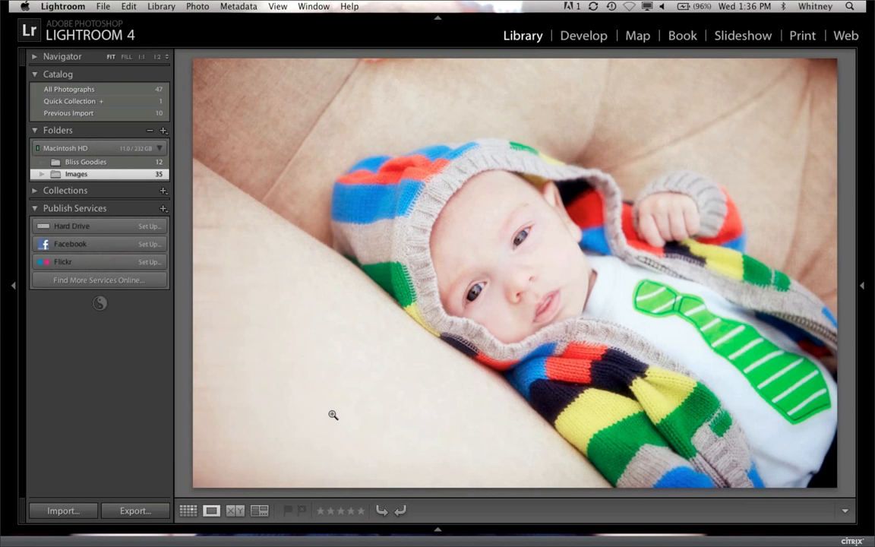
pyautogui.press('4')
pyautogui.press('Right')
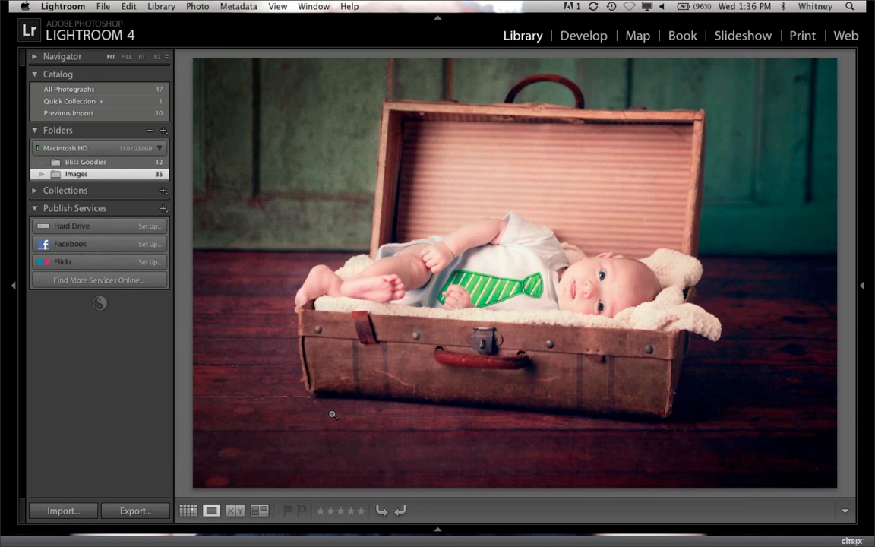
pyautogui.press('Left')
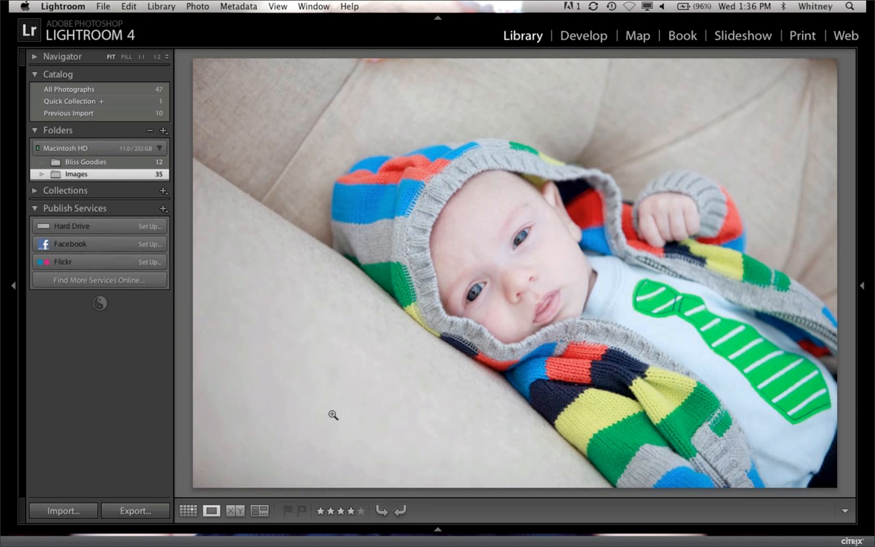
pyautogui.press('0')
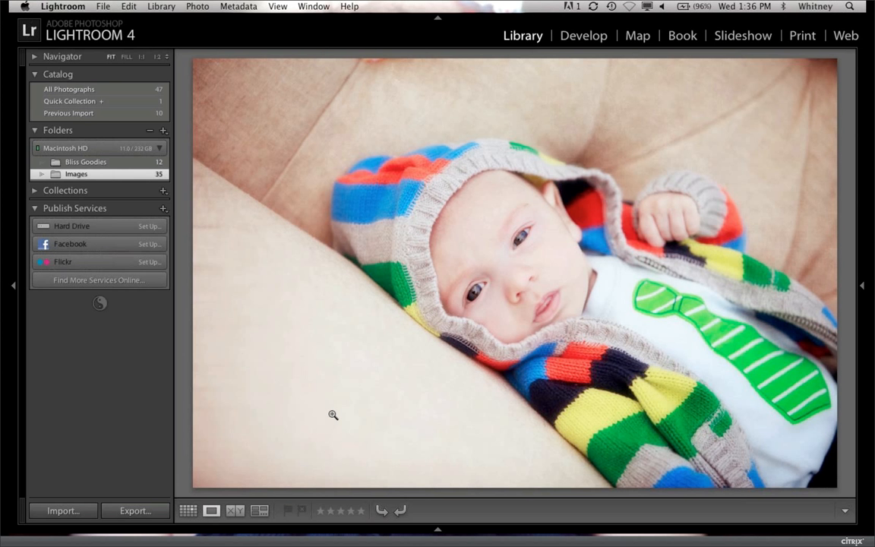
# Step: Compare the striped-cardigan and suitcase baby photos with their originals, view the finished boy in the maroon hat, and return to the thumbnail grid
pyautogui.press('Left')
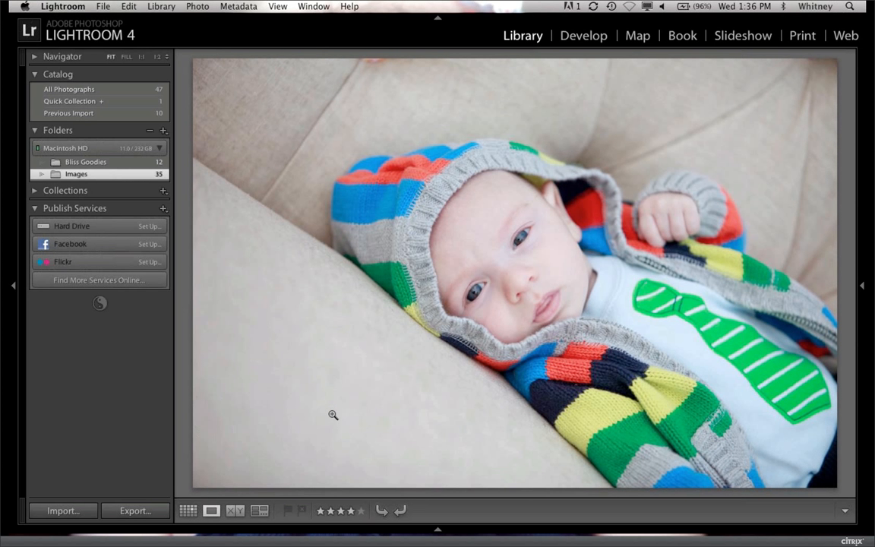
pyautogui.press('Right')
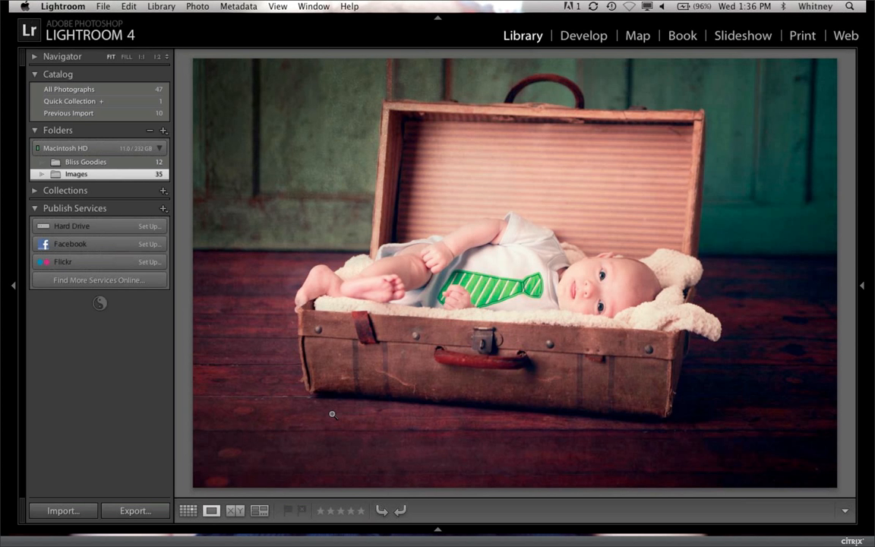
pyautogui.press('Right')
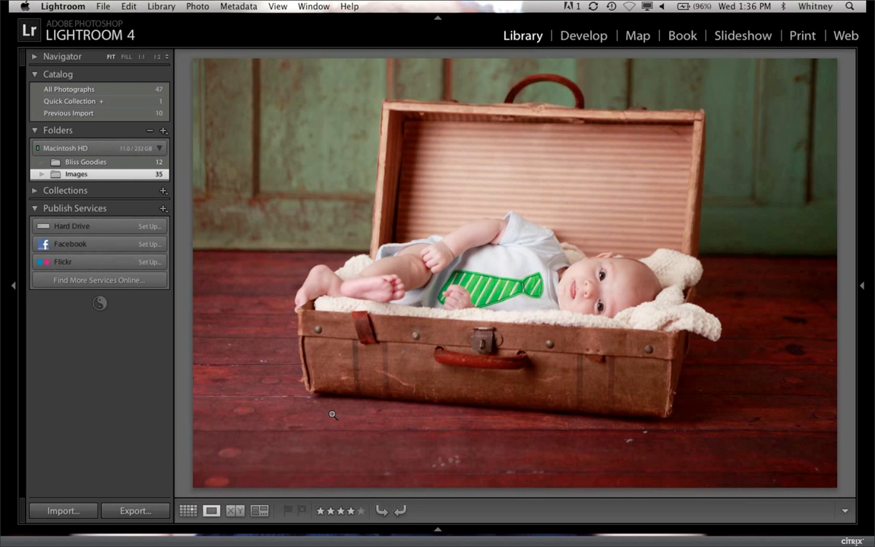
pyautogui.press('Left')
pyautogui.press('Right')
pyautogui.press('Right')
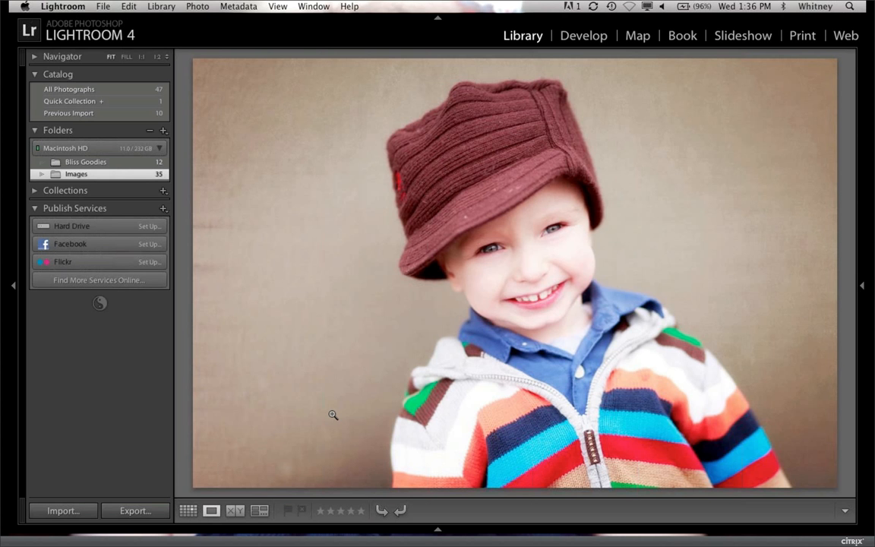
pyautogui.press('Right')
pyautogui.press('g')
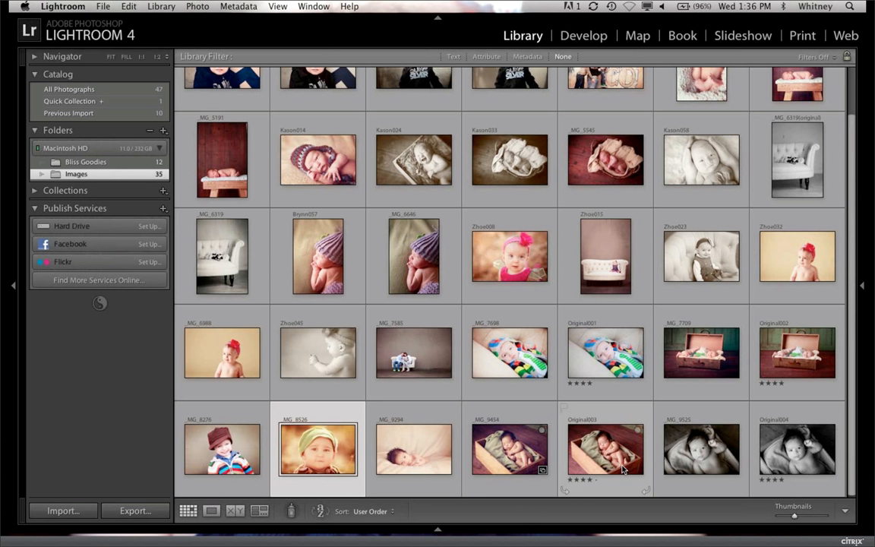
# Step: View the original crate newborn photo Original003 and the black-and-white baby portrait _MG_9525 enlarged, returning to the grid
pyautogui.click(631, 439)
pyautogui.doubleClick(631, 439)
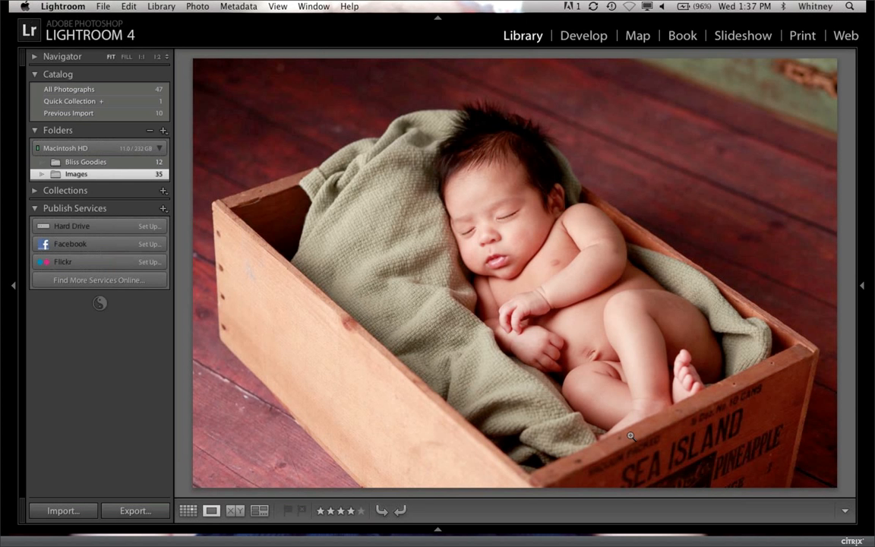
pyautogui.press('Right')
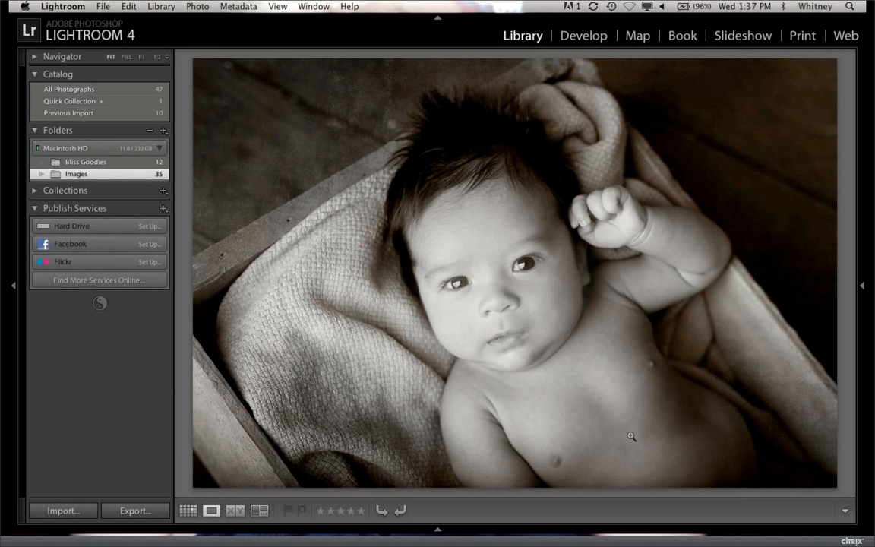
pyautogui.press('g')
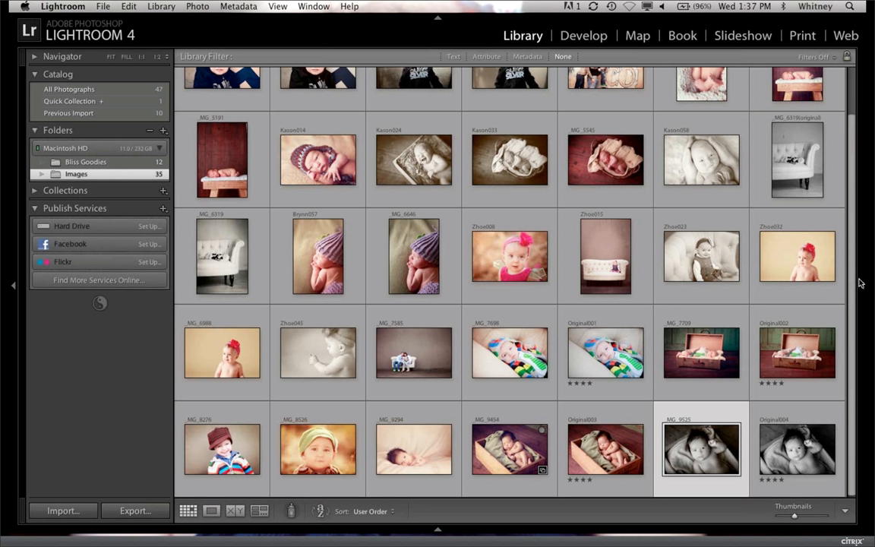
# Step: Find _MG_3975 of the curly-haired boy in the black hoodie, enlarge it and open it for editing in Photoshop
pyautogui.scroll(2, 818, 199)
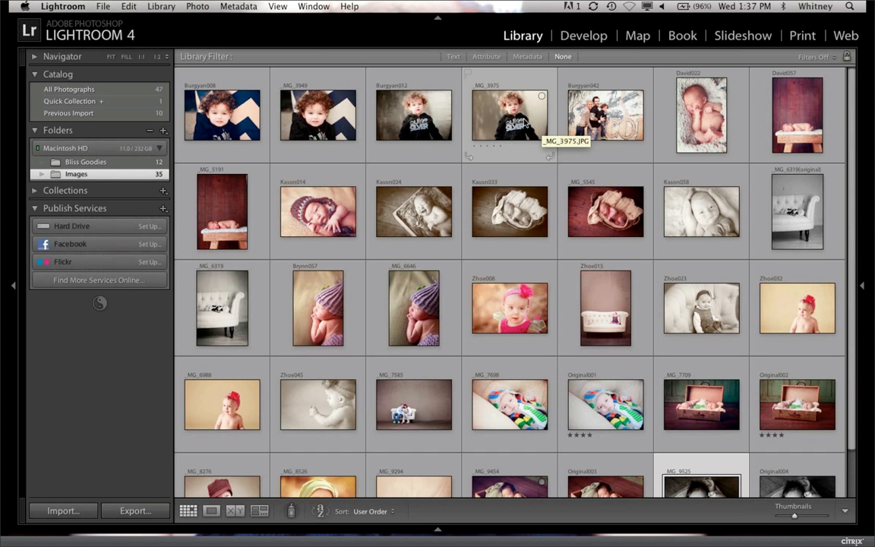
pyautogui.click(524, 123)
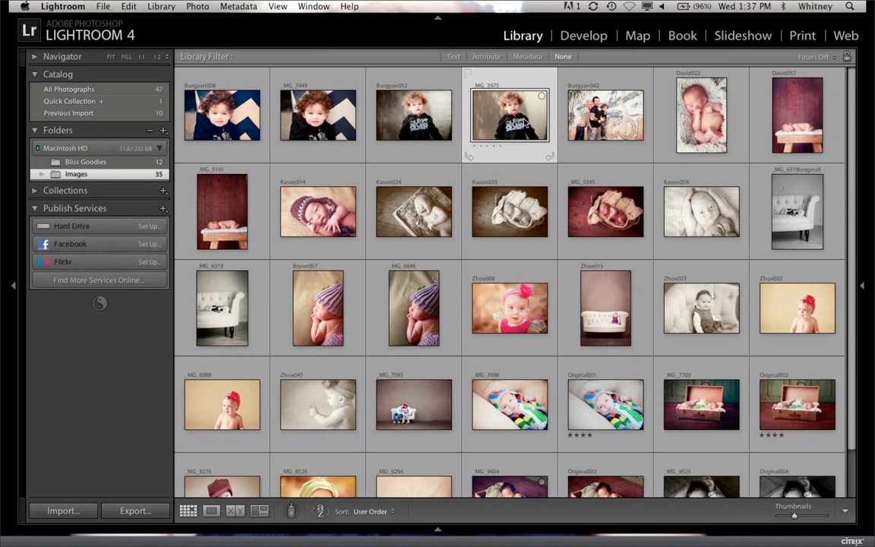
pyautogui.doubleClick(524, 122)
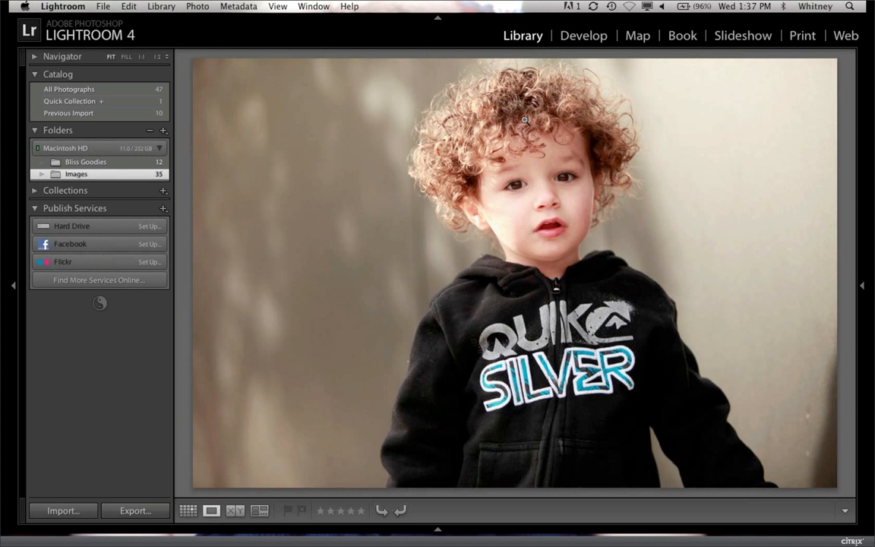
pyautogui.press('super+e')
pyautogui.press('Return')
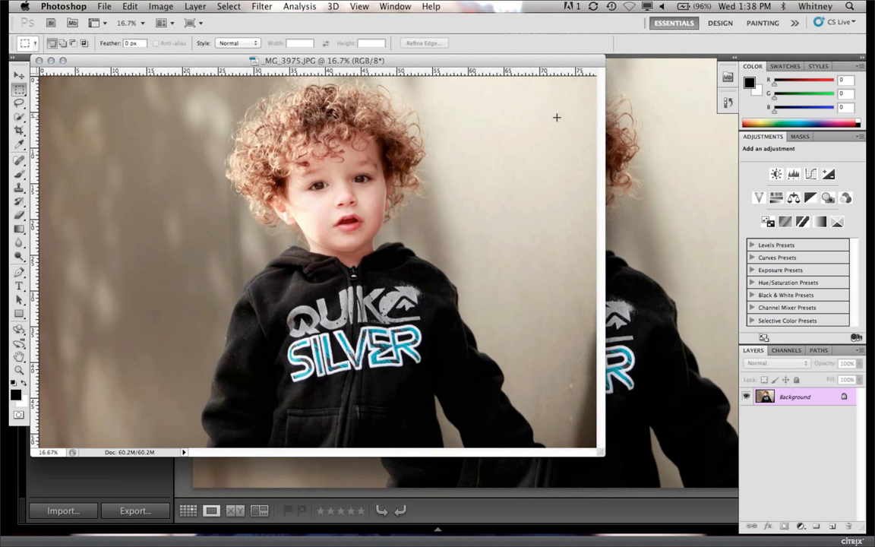
# Step: Launch Perfect Effects on _MG_3975 and look through the Textures and Vignettes effects
pyautogui.click(103, 6)
pyautogui.moveTo(186, 304)
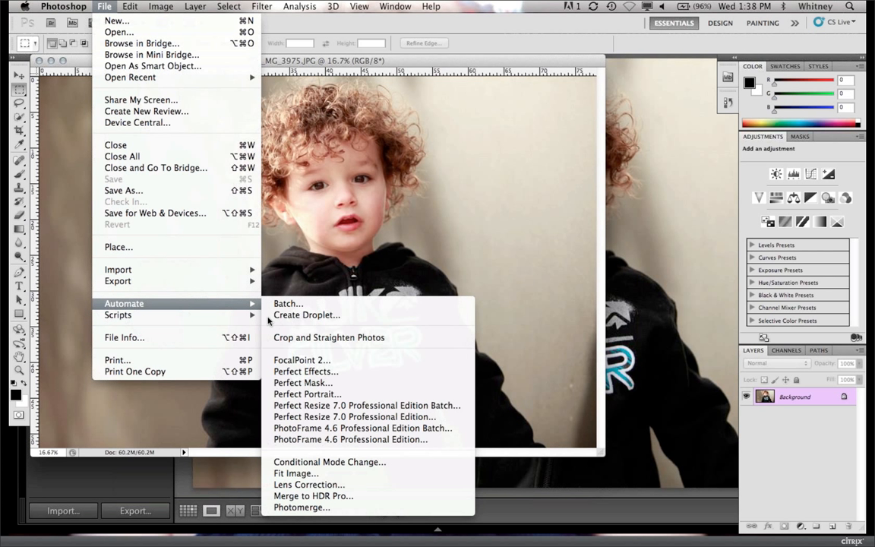
pyautogui.click(307, 371)
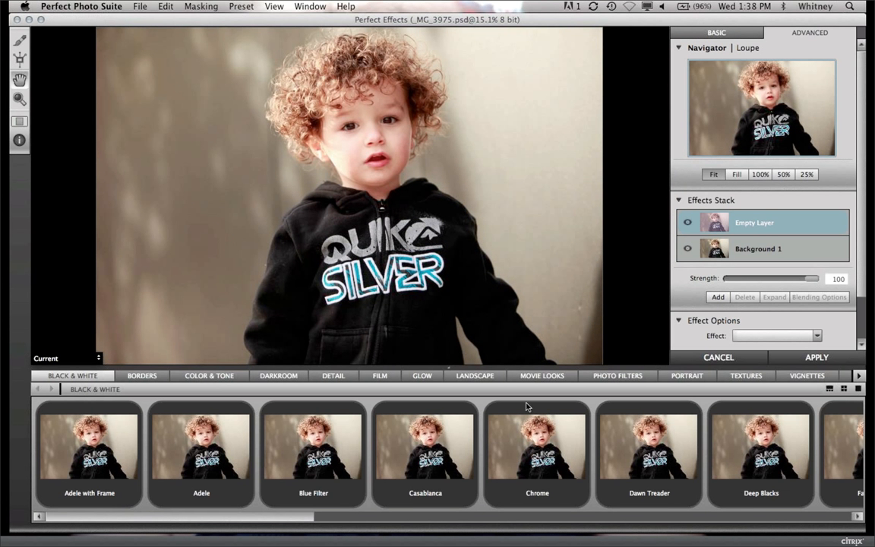
pyautogui.click(736, 377)
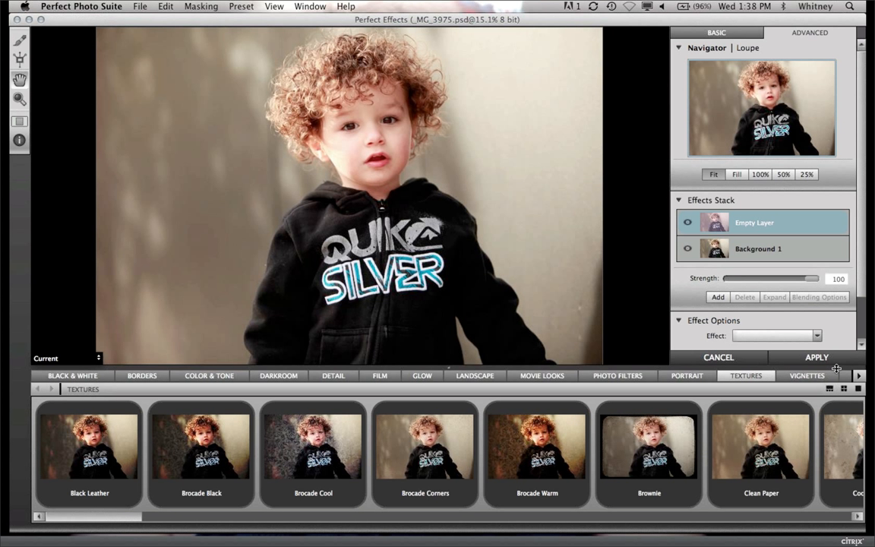
pyautogui.click(807, 376)
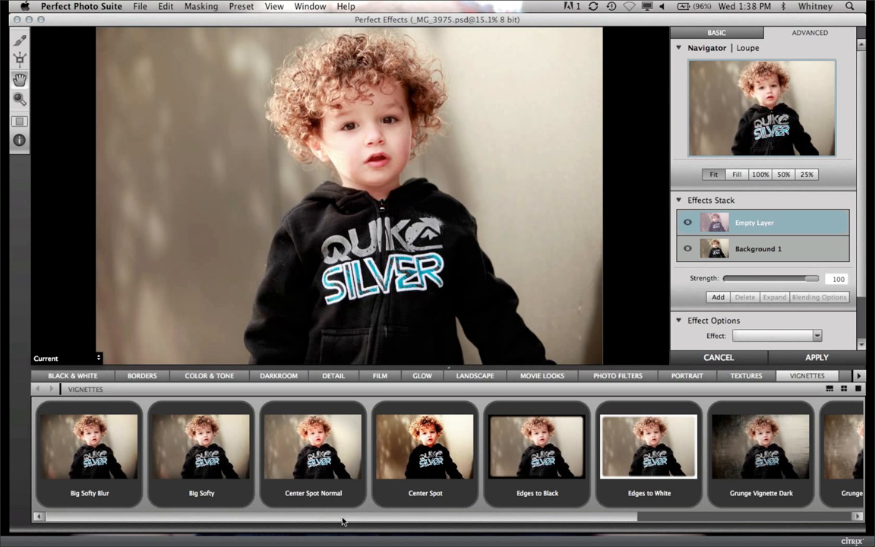
pyautogui.moveTo(372, 518); pyautogui.dragTo(589, 527)
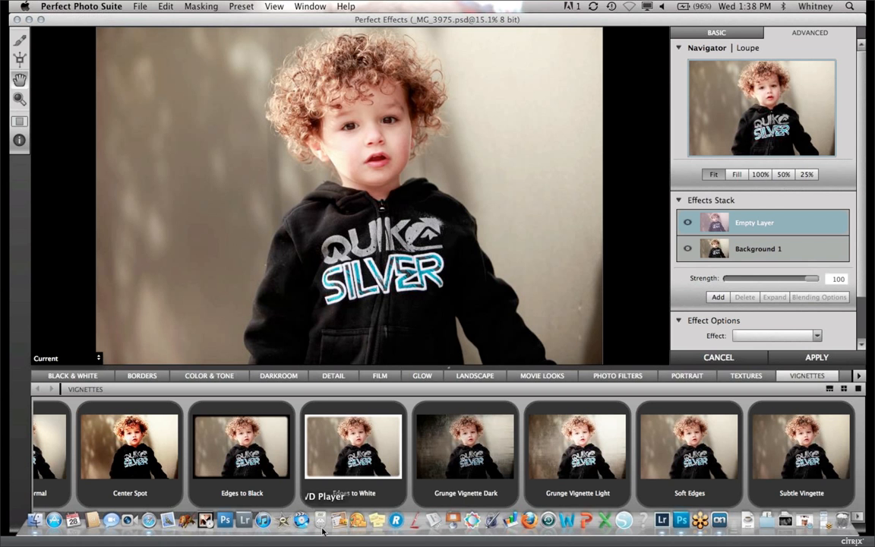
# Step: Switch to Lightroom and view the finished newborn on the wooden bench and the original suitcase photo Original002 enlarged, returning to the grid after each
pyautogui.click(661, 521)
pyautogui.press('g')
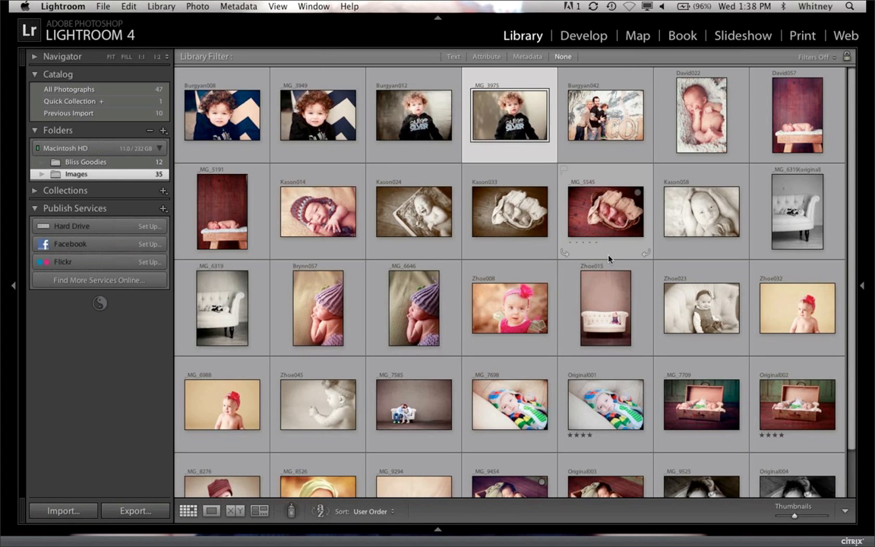
pyautogui.doubleClick(797, 139)
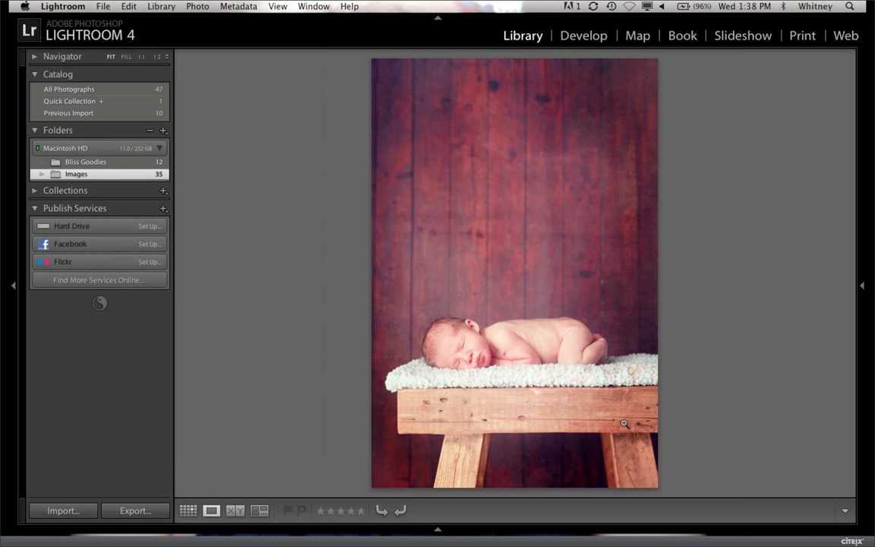
pyautogui.press('g')
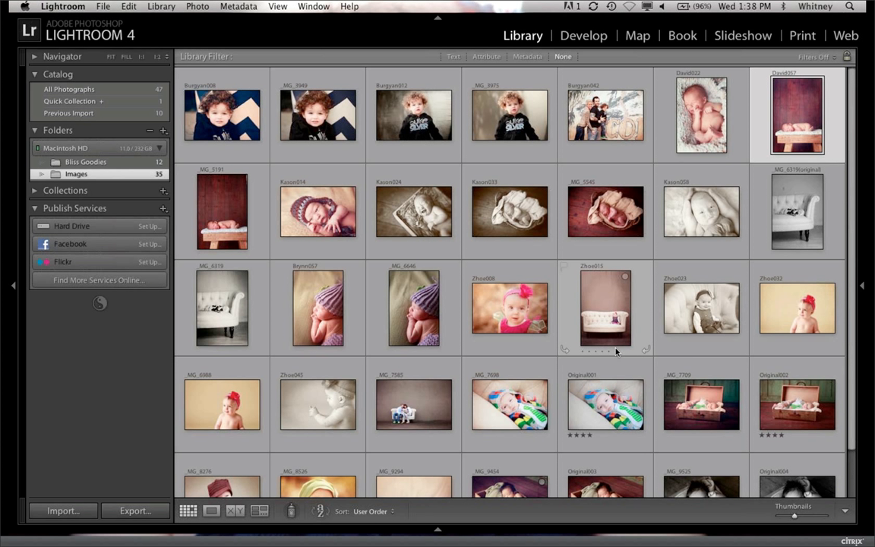
pyautogui.doubleClick(788, 391)
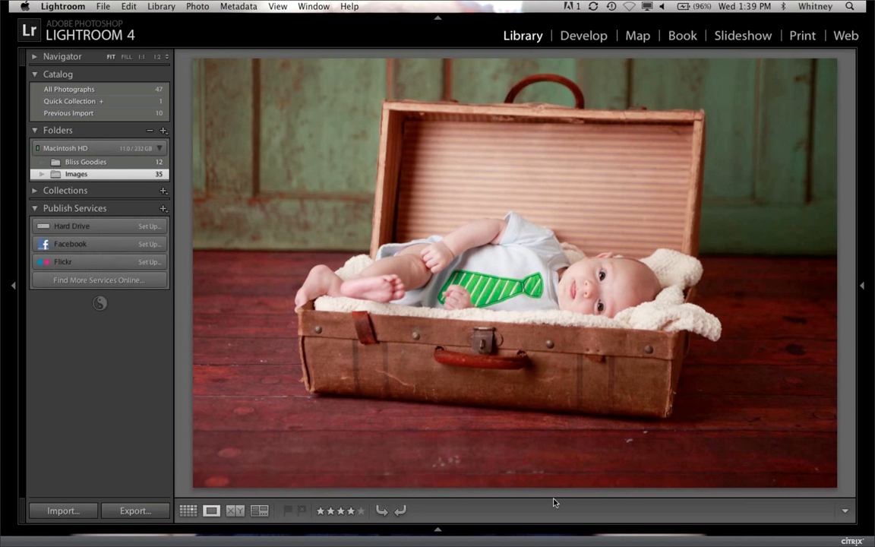
pyautogui.press('g')
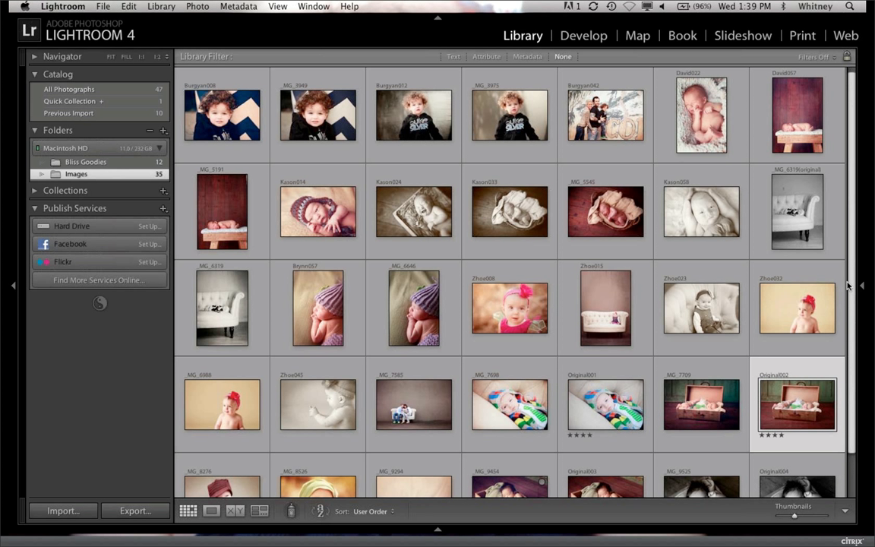
# Step: View Original003, the newborn sleeping in the wooden crate, enlarged and return to the grid
pyautogui.scroll(-1, 848, 299)
pyautogui.scroll(-5, 848, 299)
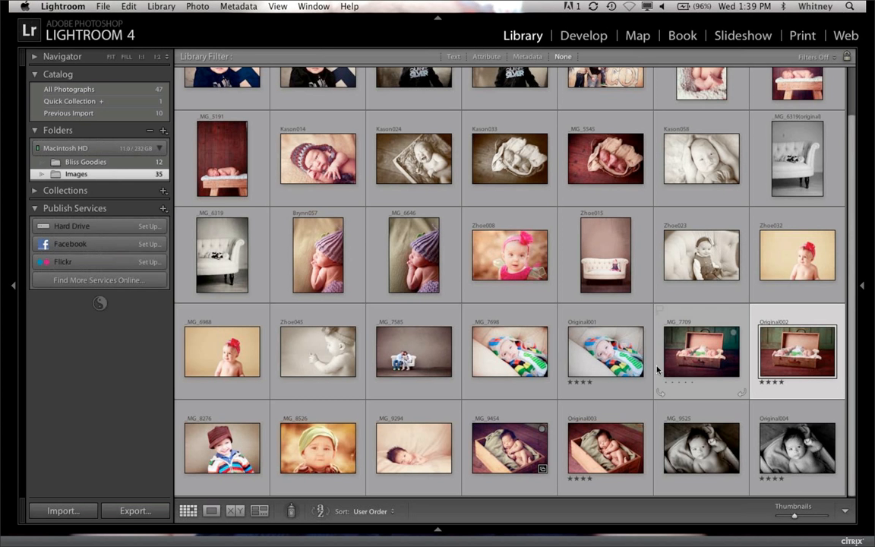
pyautogui.doubleClick(594, 448)
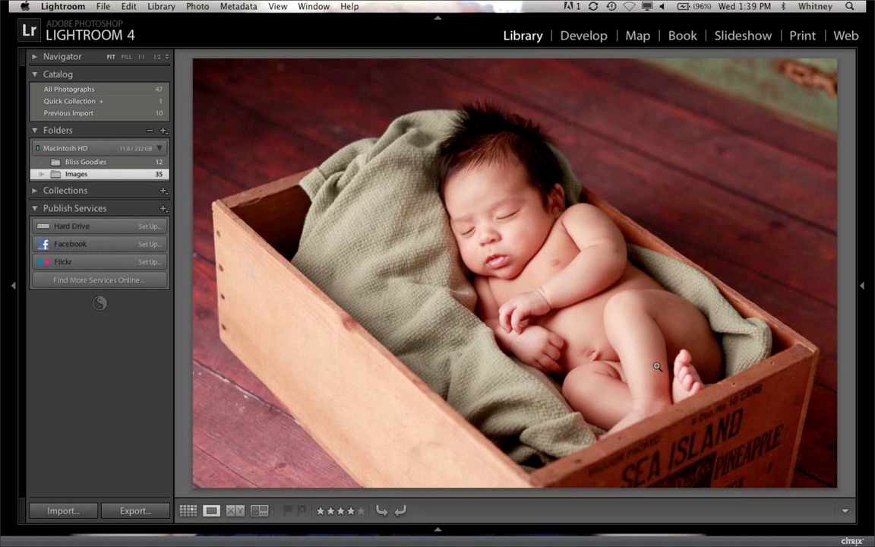
pyautogui.press('g')
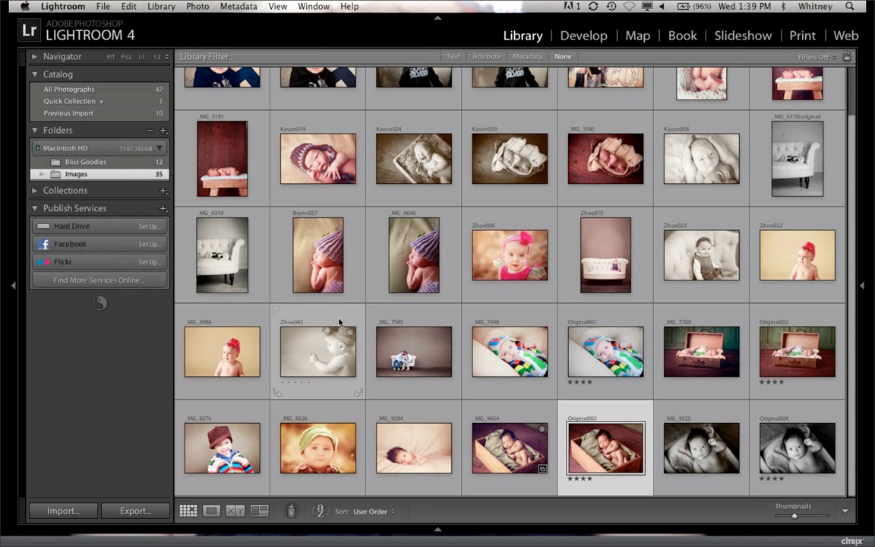
# Step: View the family sofa portrait _MG_7585 and the portrait of the baby girl alone on the sofa enlarged, returning to the grid after each
pyautogui.doubleClick(383, 347)
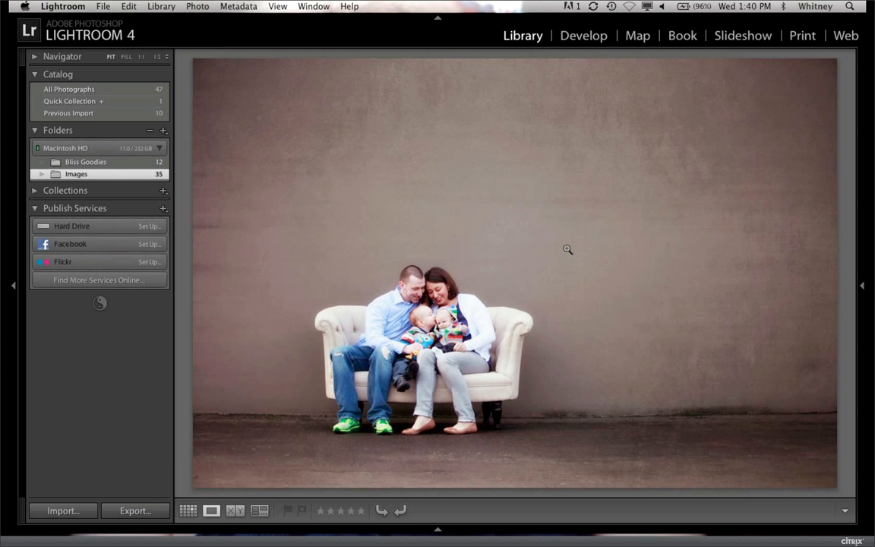
pyautogui.press('g')
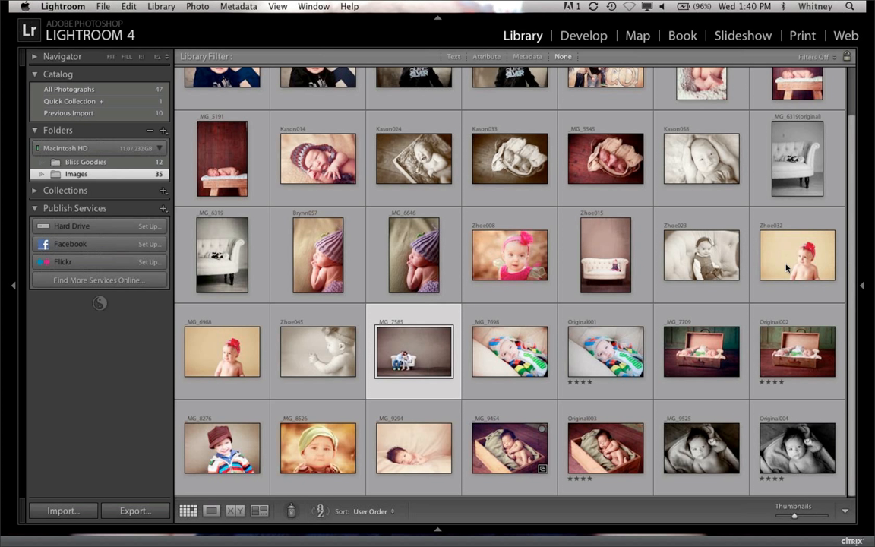
pyautogui.doubleClick(626, 266)
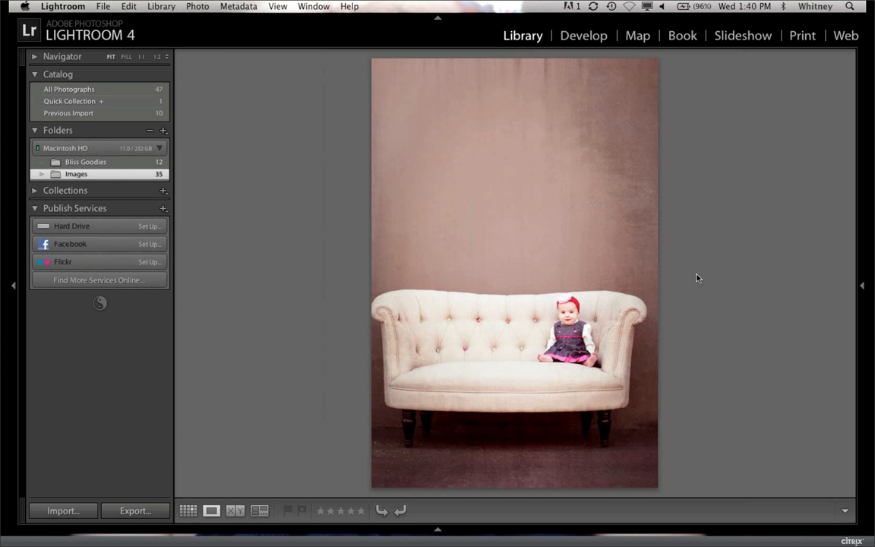
pyautogui.press('g')
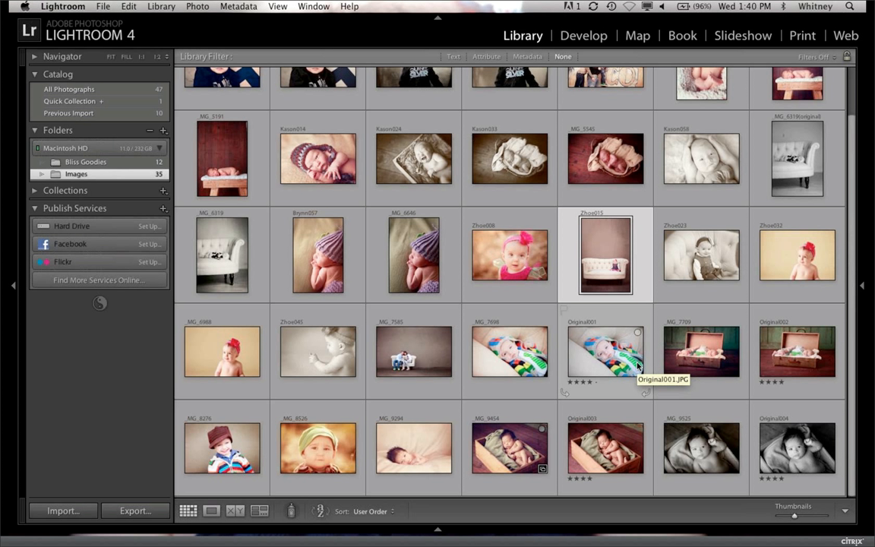
# Step: View the sepia crying baby and knitted-hat newborn enlarged, compare the sepia basket newborn with its colour original, and return to the grid
pyautogui.doubleClick(442, 166)
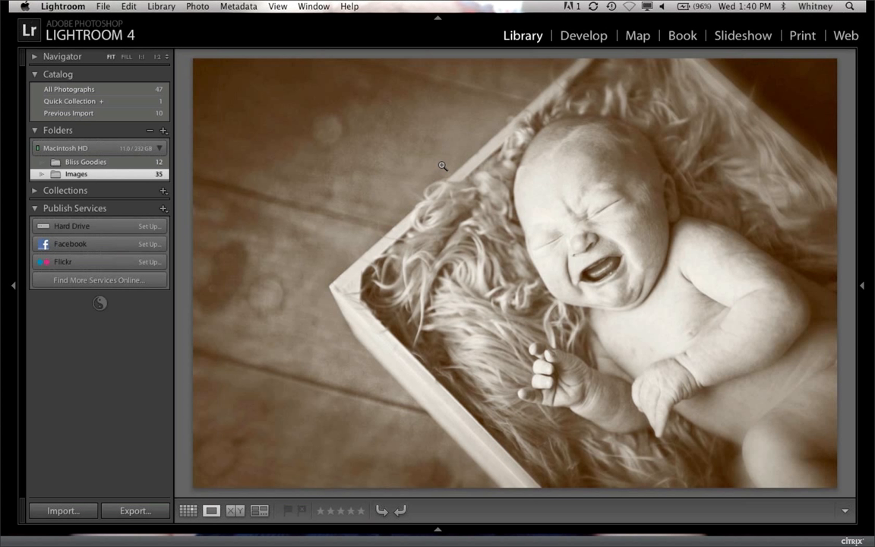
pyautogui.press('Right')
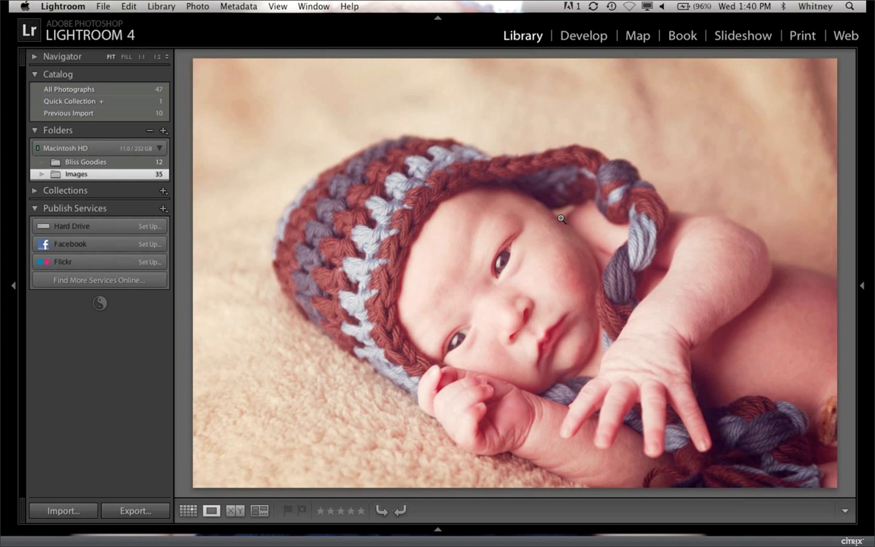
pyautogui.press('Right')
pyautogui.press('Right')
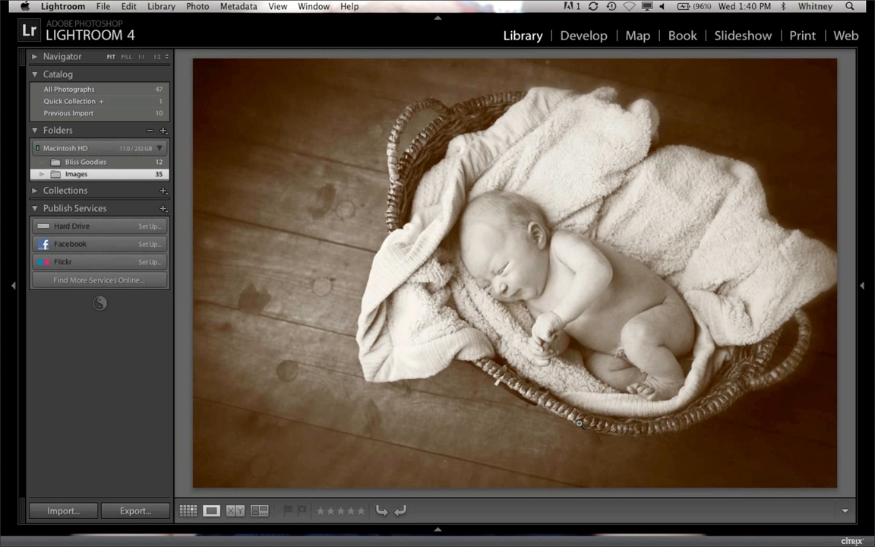
pyautogui.press('g')
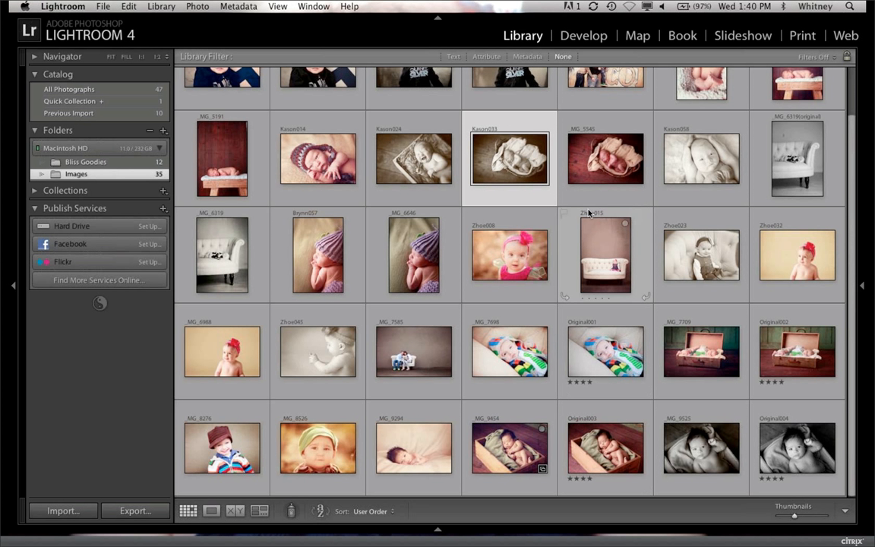
pyautogui.doubleClick(491, 164)
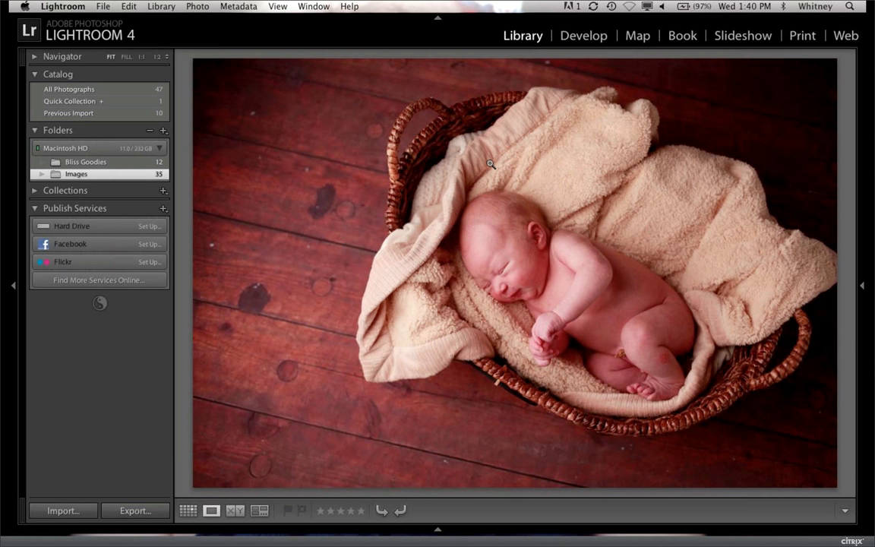
pyautogui.press('g')
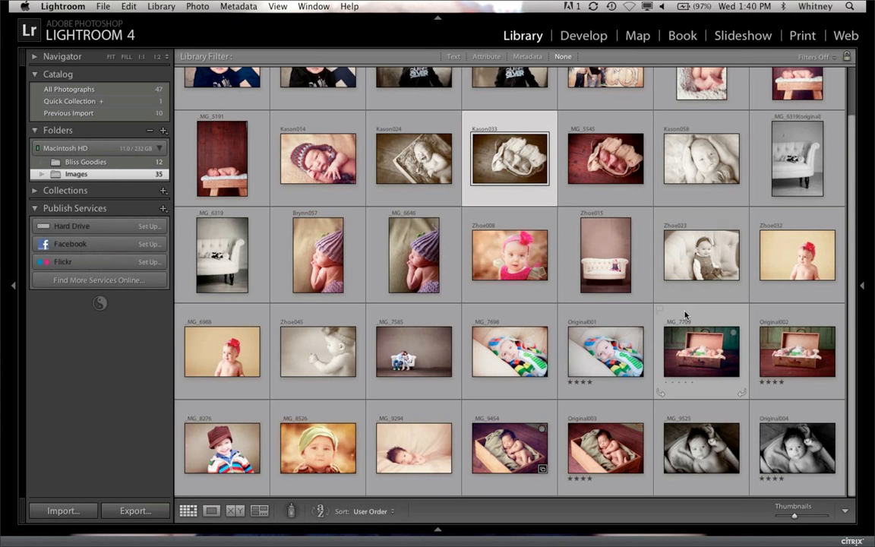
# Step: View the finished suitcase photo _MG_7709 enlarged and return to the grid
pyautogui.click(769, 367)
pyautogui.doubleClick(730, 357)
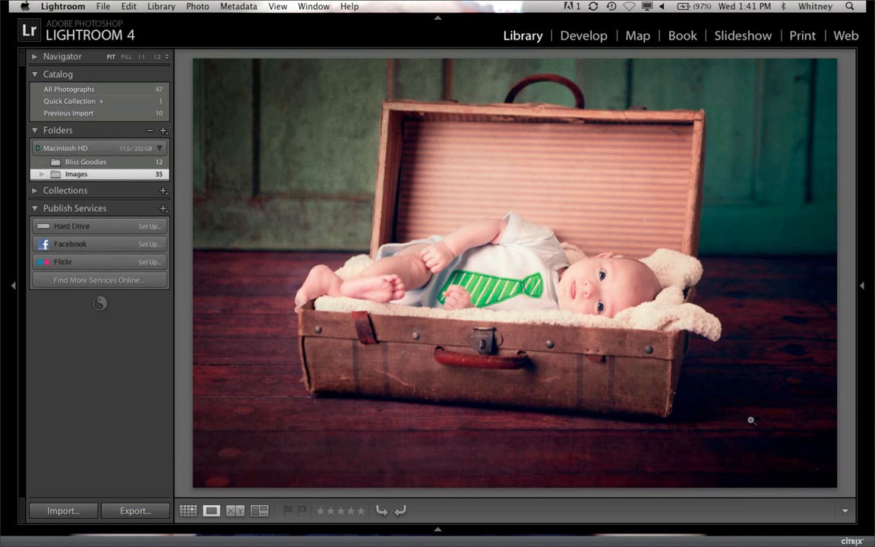
pyautogui.press('g')
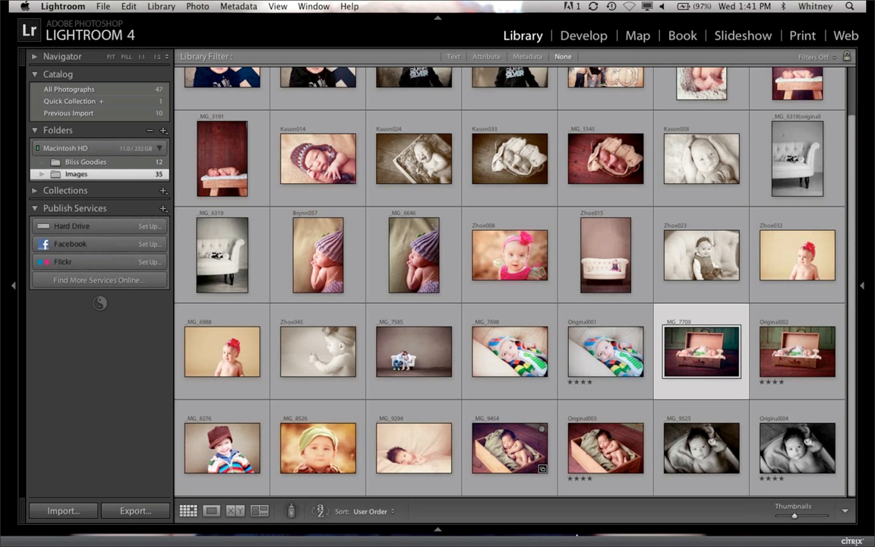
# Step: Switch to Perfect Photo Suite and apply the Grunge Vignette Dark effect to the portrait of the curly-haired boy
pyautogui.moveTo(605, 521)
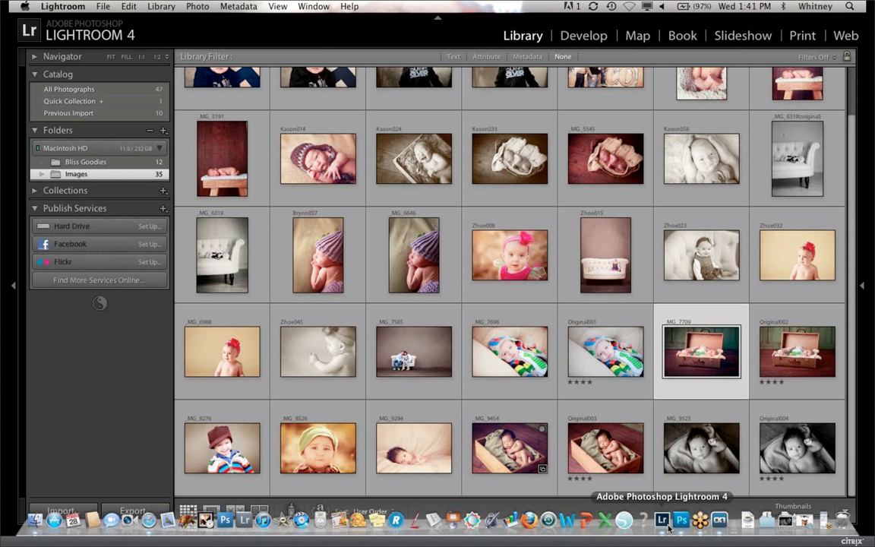
pyautogui.click(719, 521)
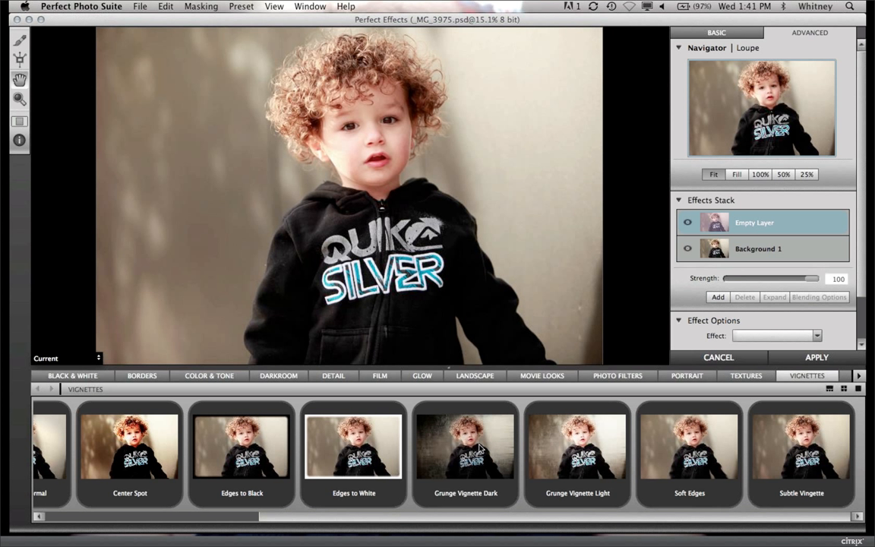
pyautogui.moveTo(480, 448)
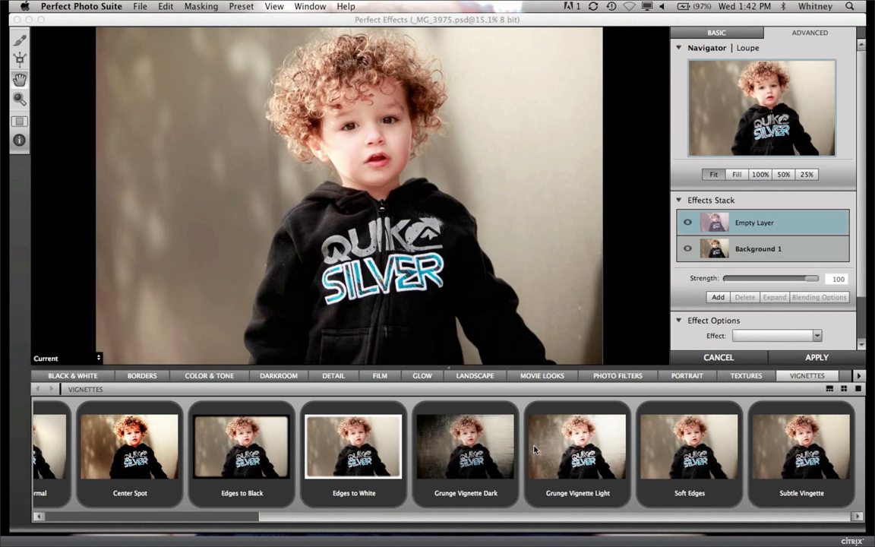
pyautogui.click(477, 449)
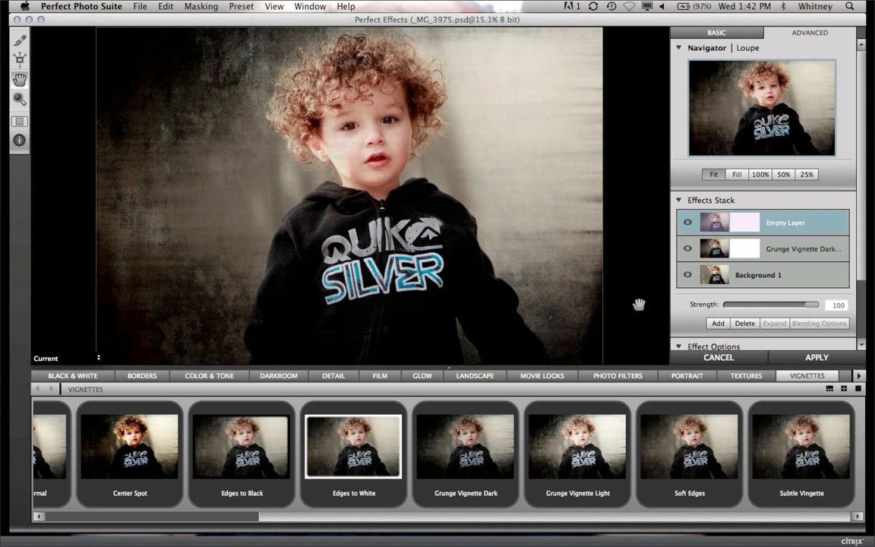
# Step: Mask the Grunge Vignette Dark layer off the boy's hair and face with an enlarged masking brush
pyautogui.click(751, 252)
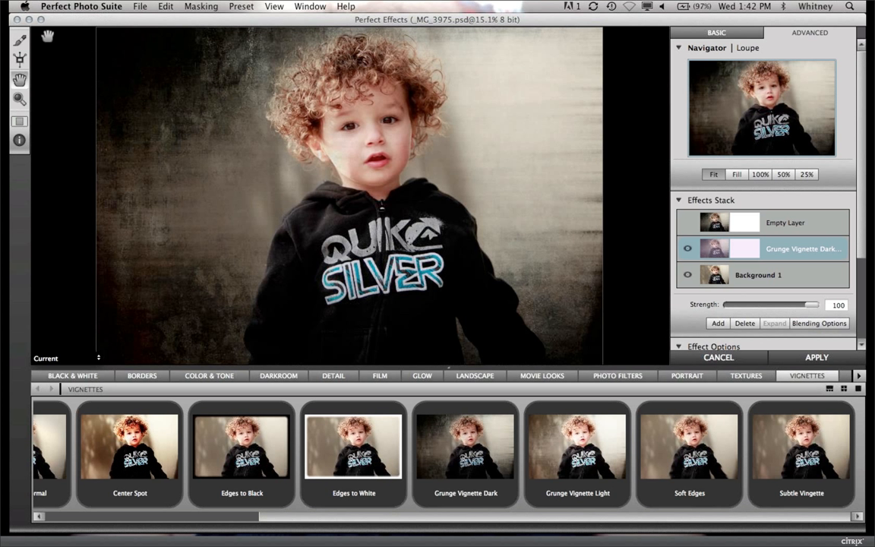
pyautogui.click(24, 41)
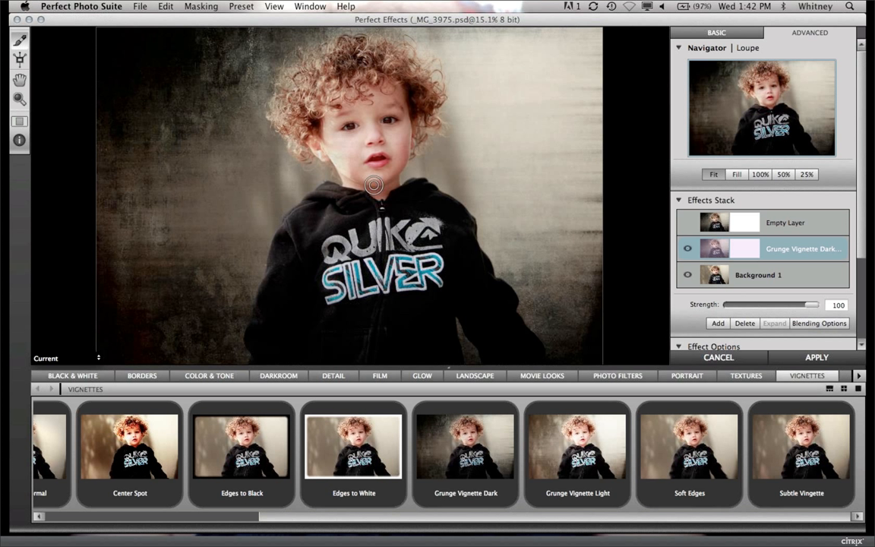
pyautogui.press(']')
pyautogui.press(']')
pyautogui.press(']')
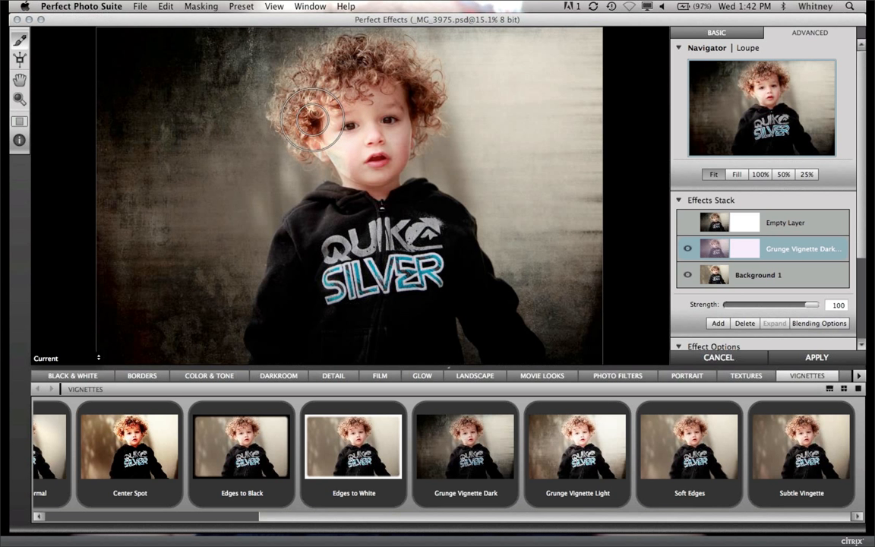
pyautogui.moveTo(311, 119)
pyautogui.mouseDown()
pyautogui.moveTo(286, 99)
pyautogui.moveTo(328, 69)
pyautogui.moveTo(397, 98)
pyautogui.mouseUp()
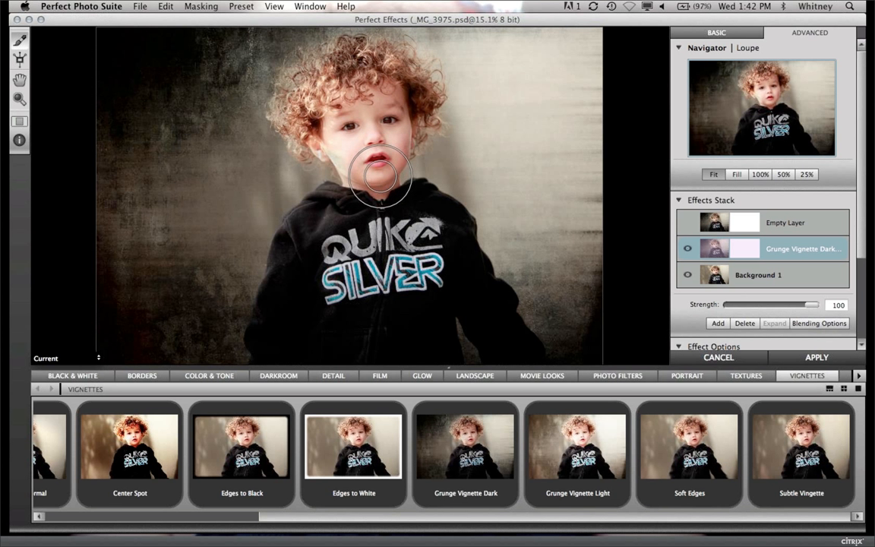
pyautogui.moveTo(380, 176)
pyautogui.mouseDown()
pyautogui.moveTo(328, 163)
pyautogui.moveTo(336, 137)
pyautogui.moveTo(385, 139)
pyautogui.mouseUp()
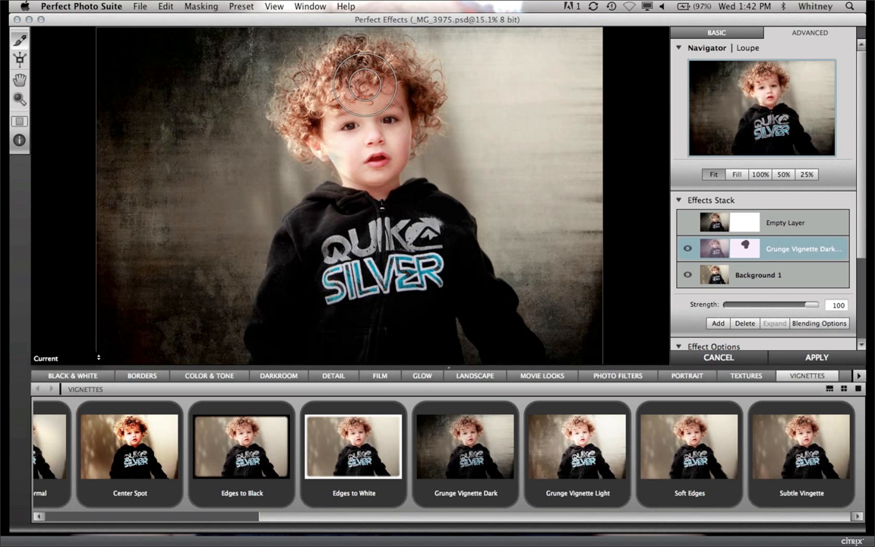
# Step: Read through the list of Perfect Effects keyboard shortcuts to its end and close it
pyautogui.click(344, 7)
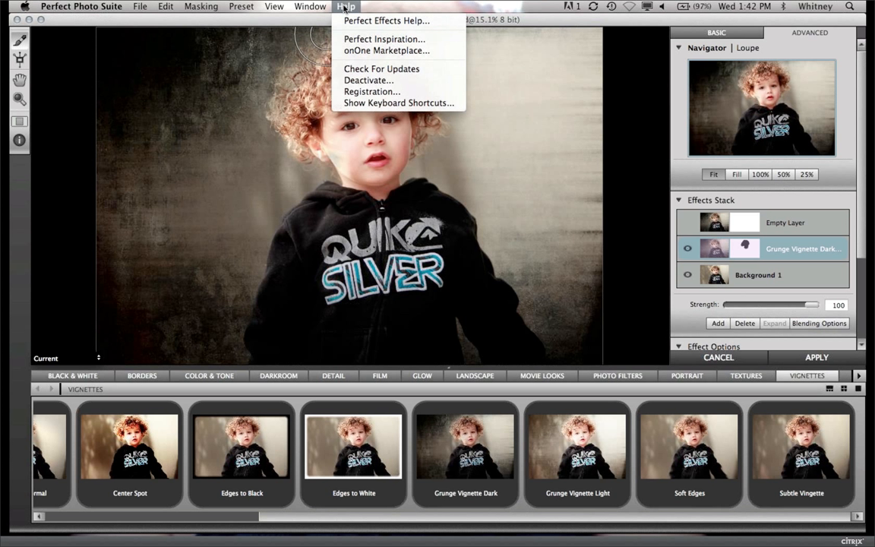
pyautogui.click(368, 105)
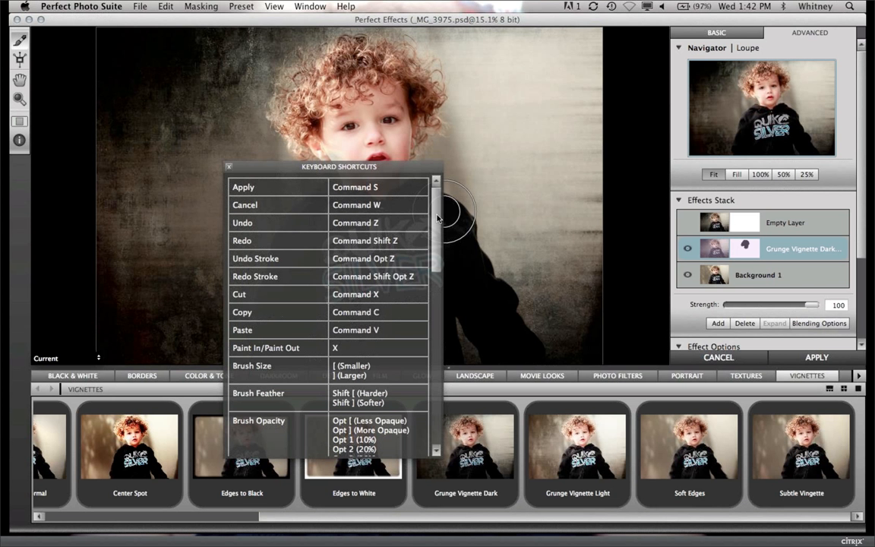
pyautogui.moveTo(437, 214); pyautogui.dragTo(440, 409)
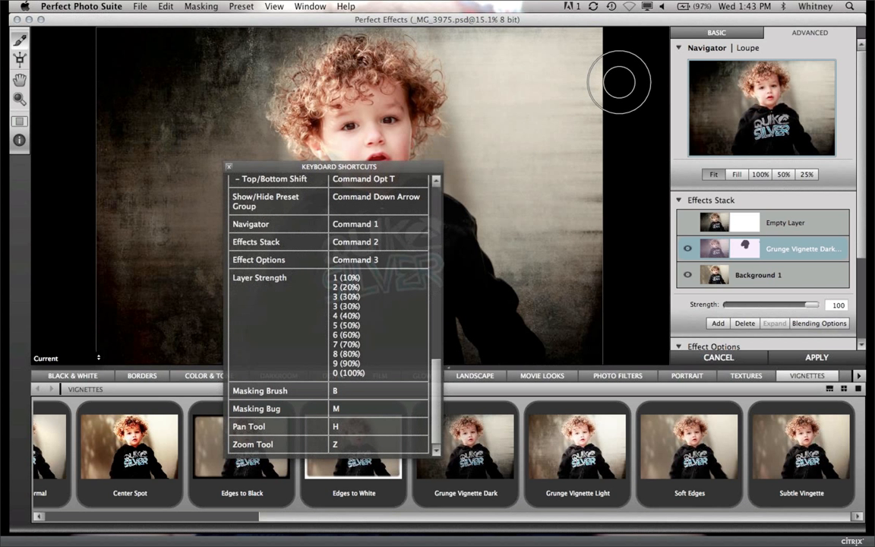
pyautogui.click(230, 166)
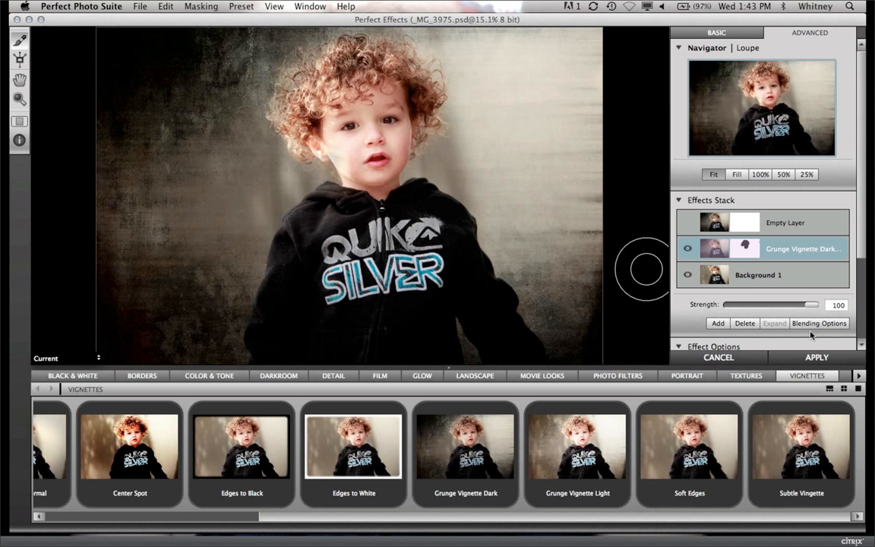
# Step: Replace the vignette on the masked layer with the Rice Paper Light texture
pyautogui.scroll(-5, 863, 312)
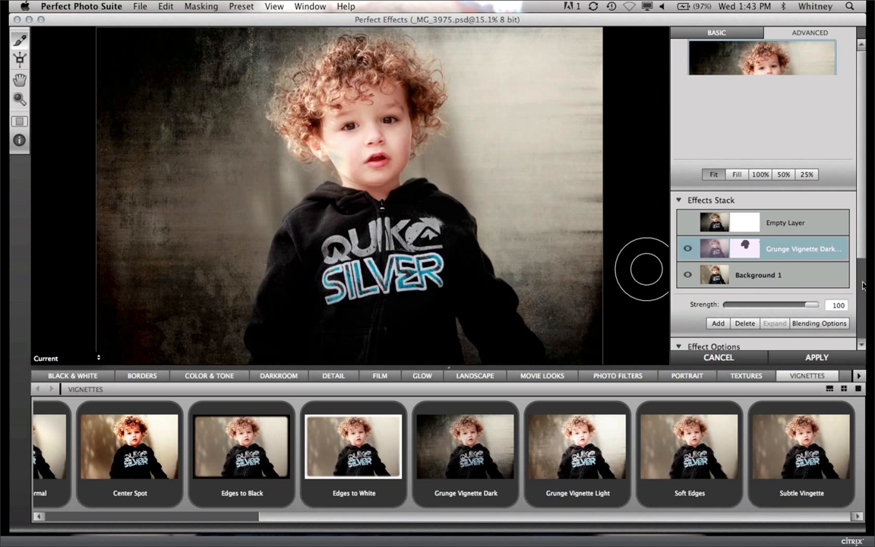
pyautogui.scroll(-1, 863, 311)
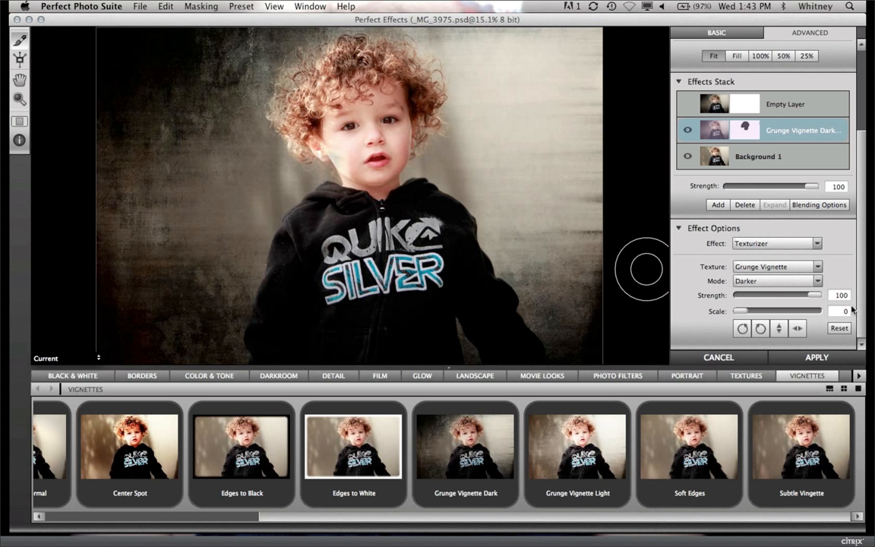
pyautogui.click(746, 376)
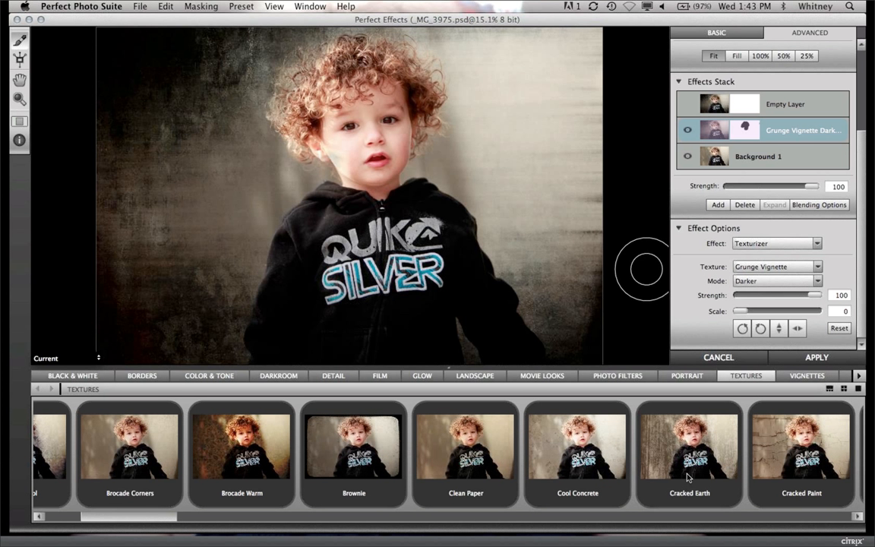
pyautogui.moveTo(687, 477)
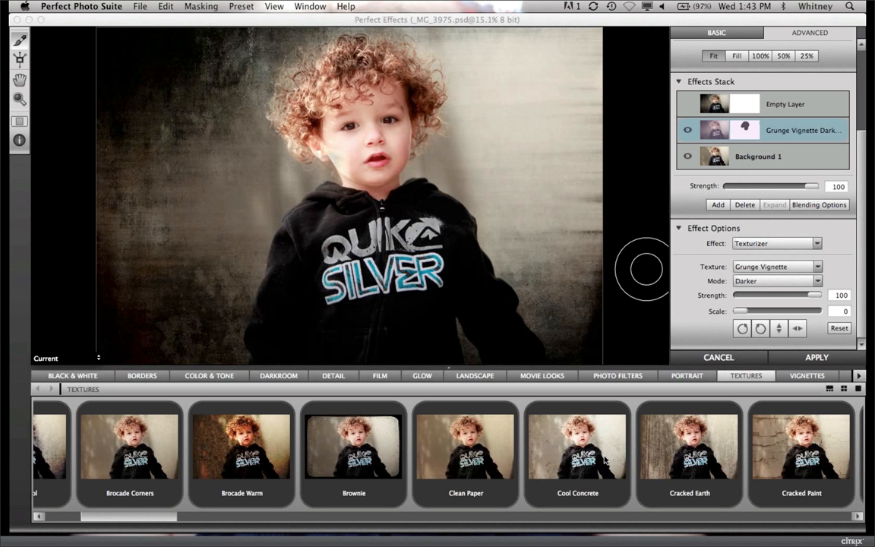
pyautogui.moveTo(605, 460)
pyautogui.moveTo(498, 456)
pyautogui.moveTo(172, 517); pyautogui.dragTo(673, 537)
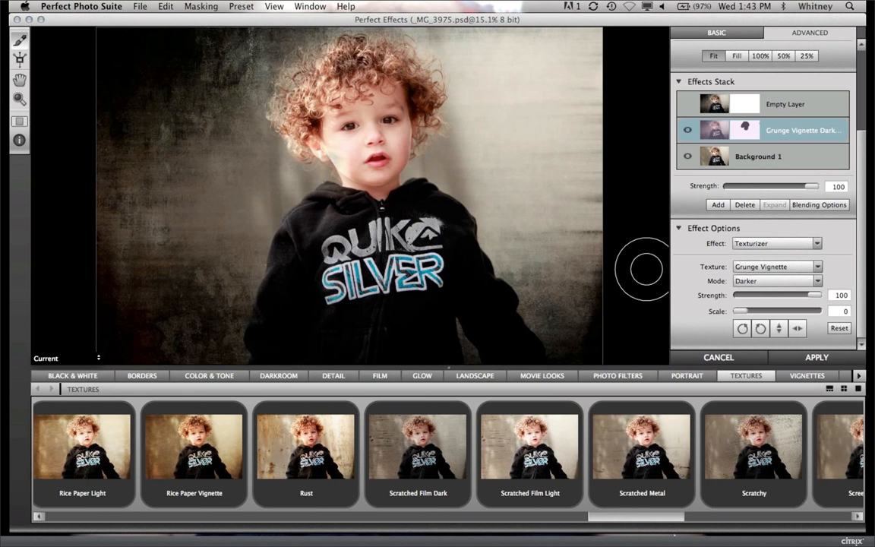
pyautogui.click(85, 439)
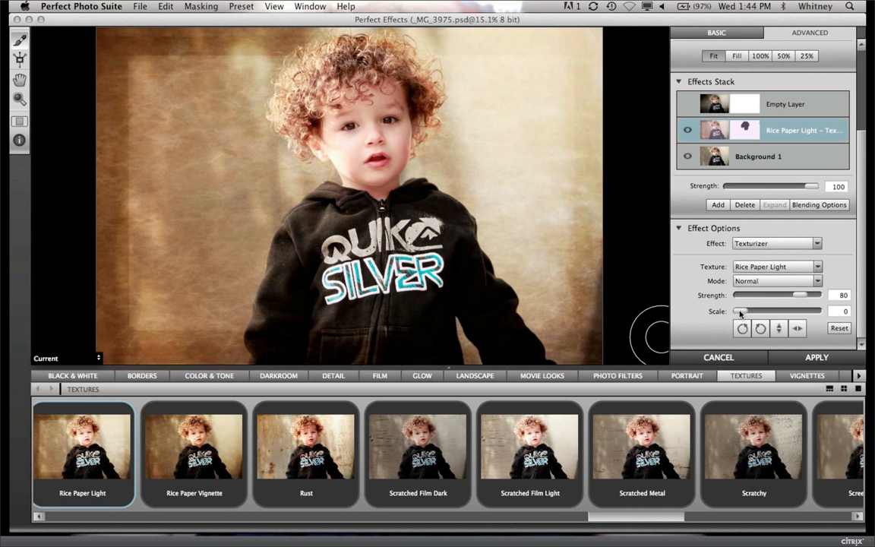
# Step: Set the Rice Paper Light texture's scale to 75 and mode to Darker, and lower the layer strength to 44
pyautogui.moveTo(737, 311); pyautogui.dragTo(792, 311)
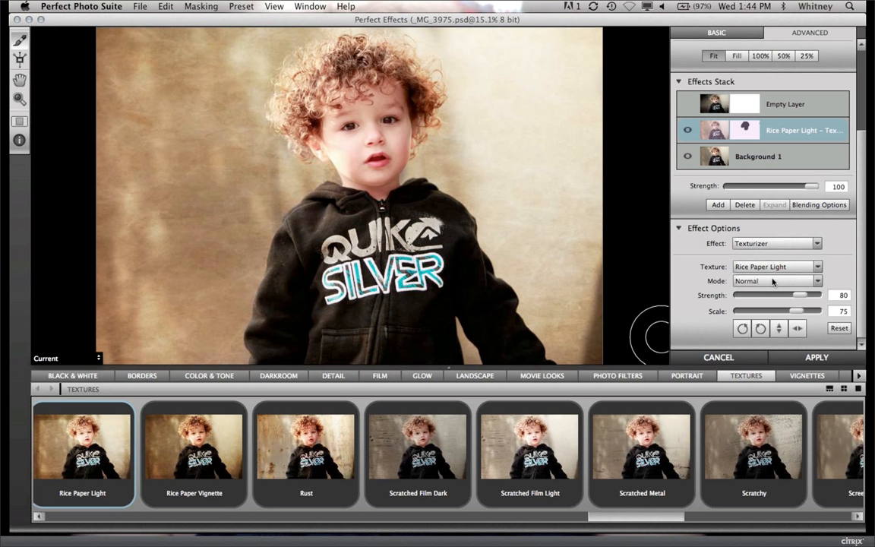
pyautogui.click(772, 281)
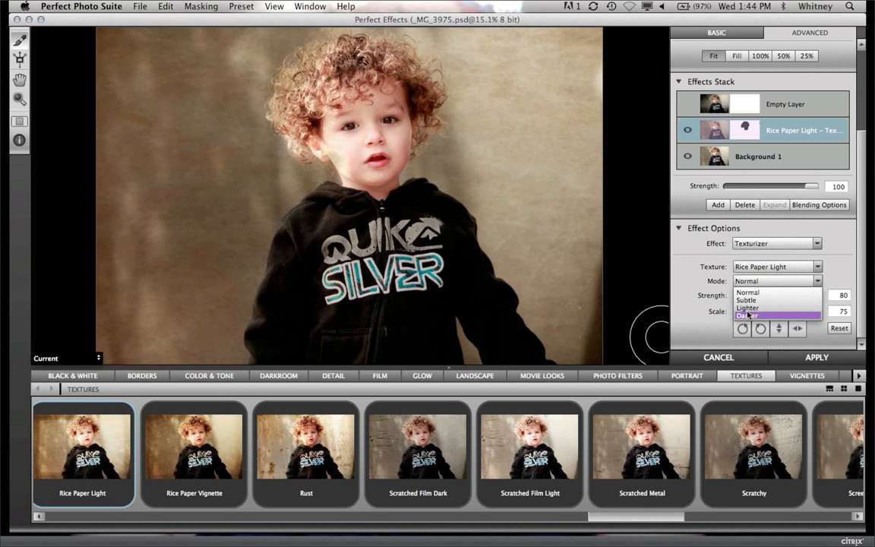
pyautogui.click(747, 314)
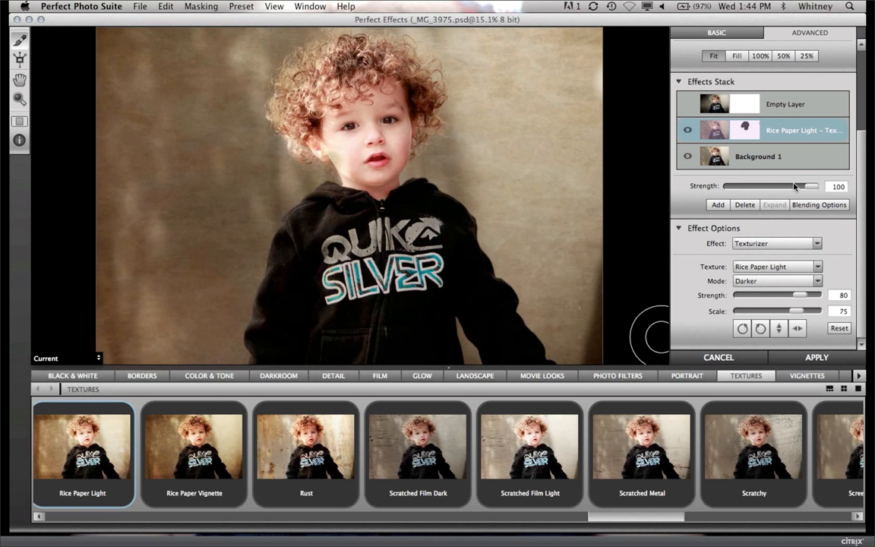
pyautogui.moveTo(796, 188); pyautogui.dragTo(768, 192)
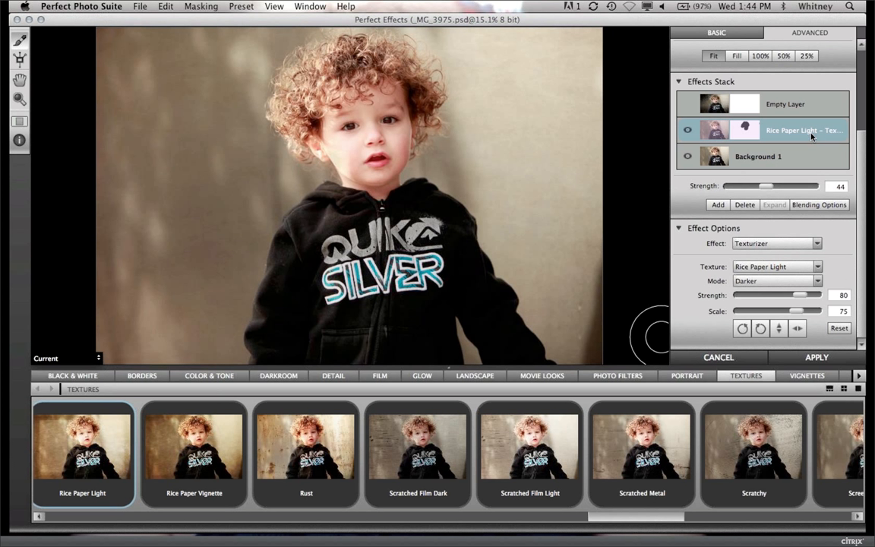
# Step: Select the empty layer, return to the Rice Paper Light layer, and browse the other texture presets
pyautogui.click(685, 108)
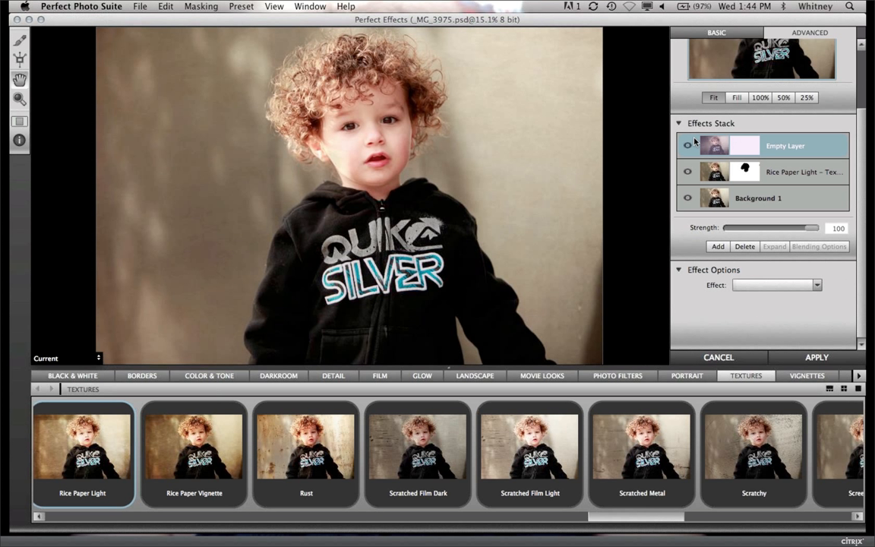
pyautogui.click(688, 182)
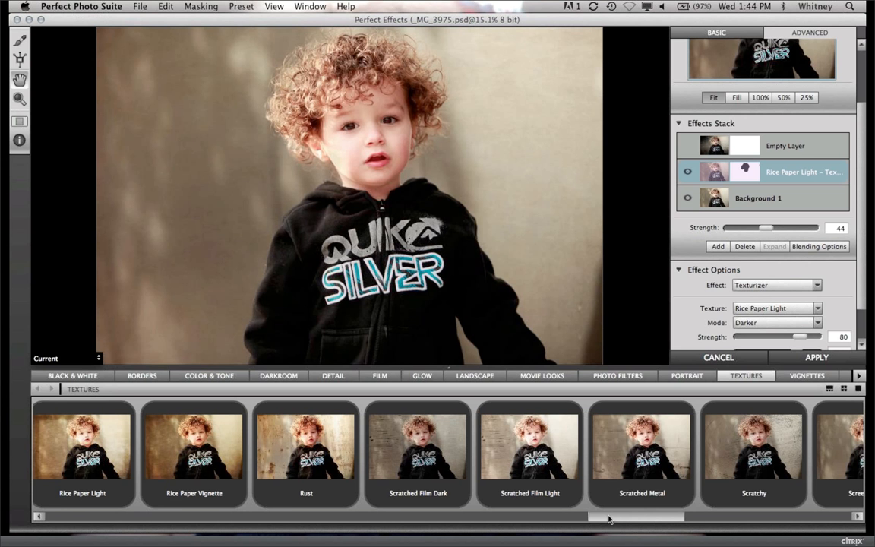
pyautogui.moveTo(608, 519); pyautogui.dragTo(264, 536)
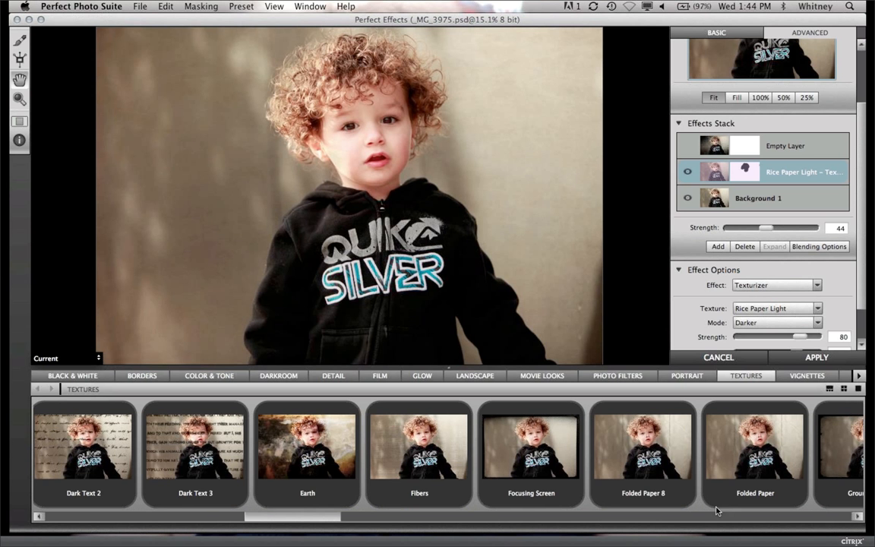
# Step: Switch to Lightroom and view _MG_9294, the newborn lying awake on the cream blanket, enlarged
pyautogui.click(664, 523)
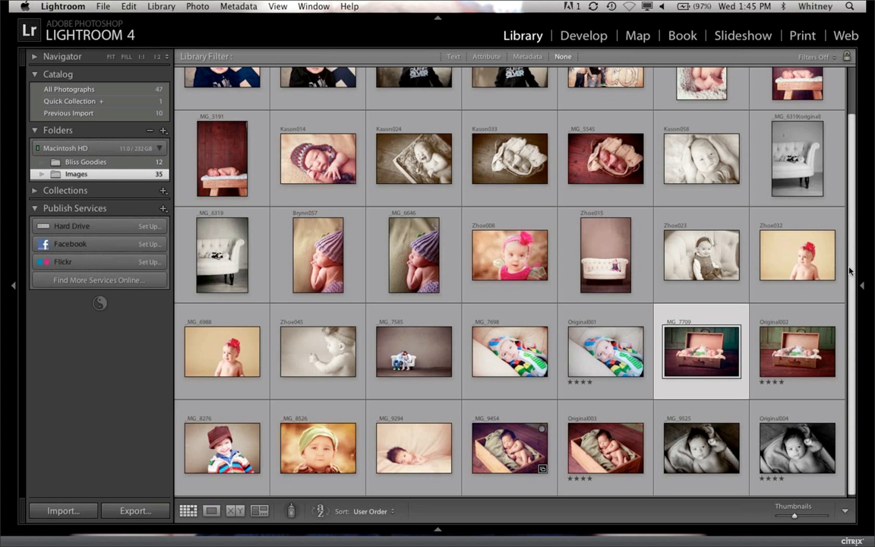
pyautogui.scroll(1, 837, 85)
pyautogui.scroll(3, 836, 84)
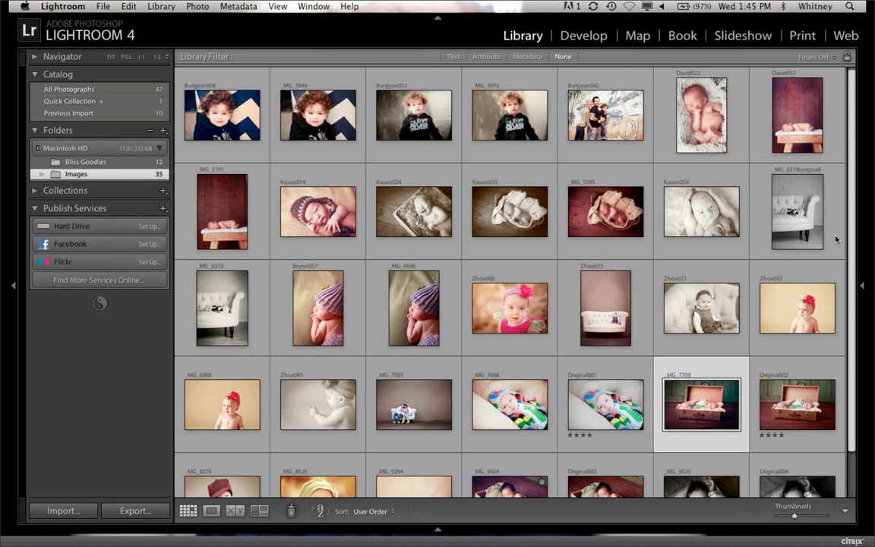
pyautogui.scroll(-3, 835, 242)
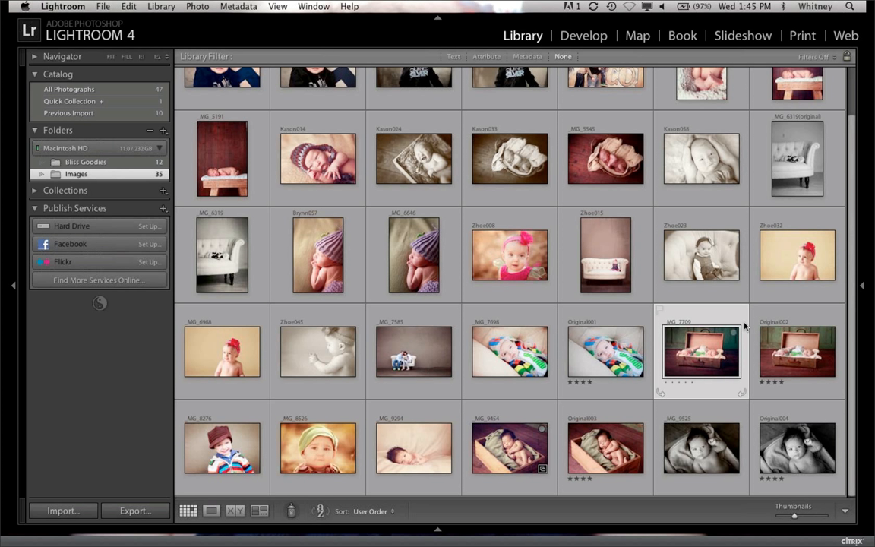
pyautogui.click(415, 464)
pyautogui.doubleClick(415, 464)
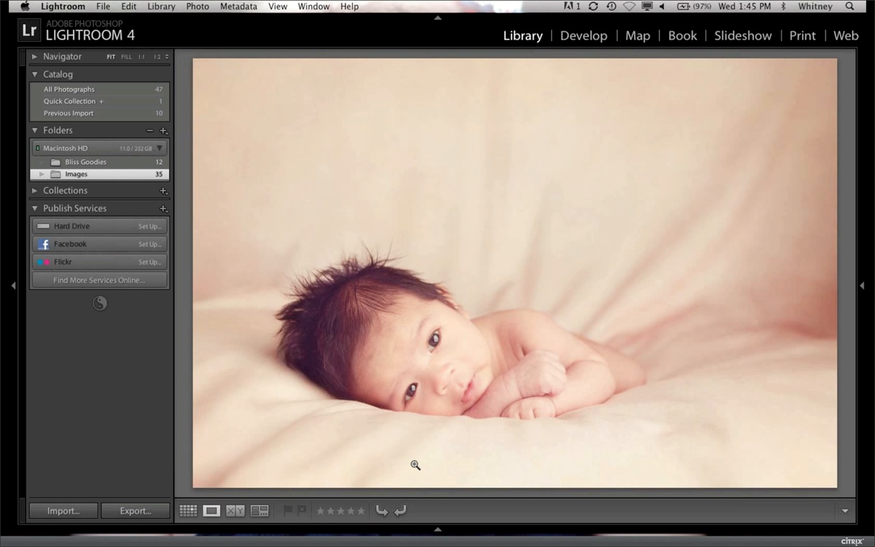
# Step: Compare the finished crate photo _MG_9454 with its unedited version Original003 at enlarged size and return to the grid
pyautogui.press('Right')
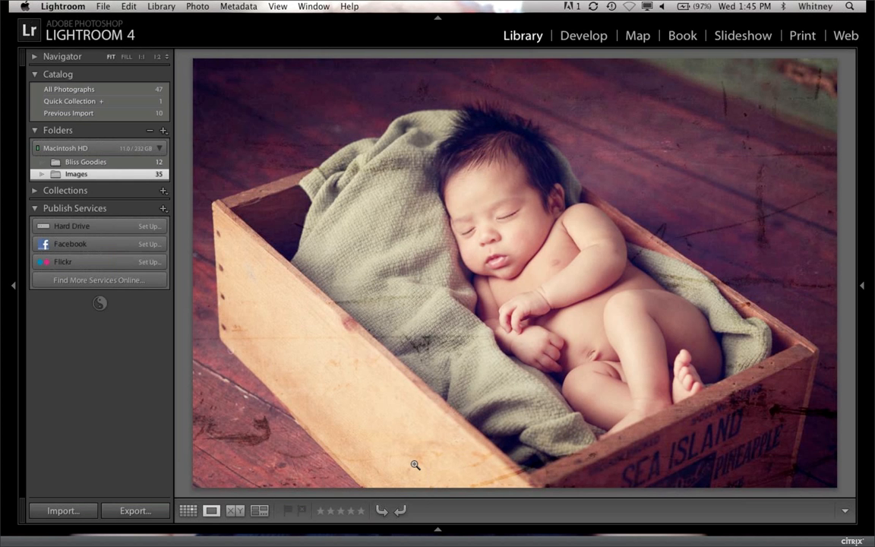
pyautogui.press('Right')
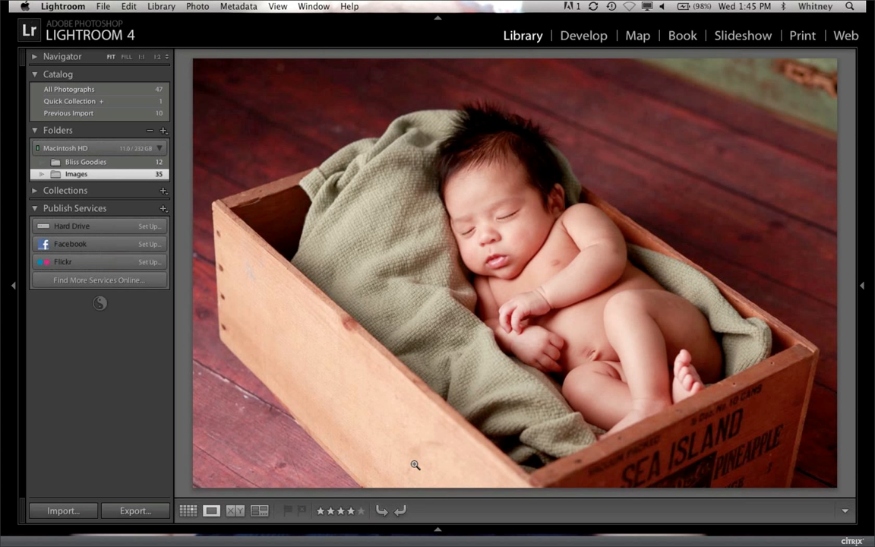
pyautogui.press('Left')
pyautogui.press('Right')
pyautogui.press('Left')
pyautogui.press('g')
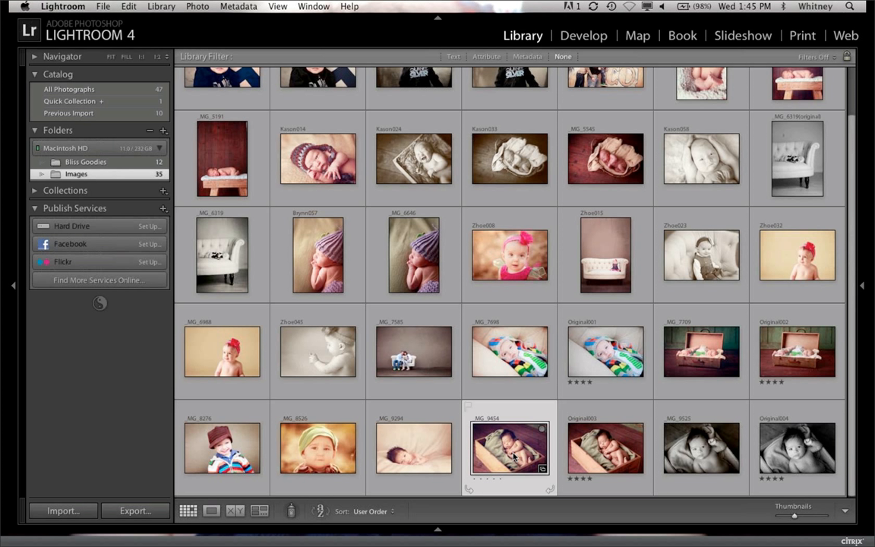
# Step: Open the unedited crate photo Original003 in Photoshop for editing, cancelling the pending Perfect Effects session and closing _MG_3975
pyautogui.click(615, 455)
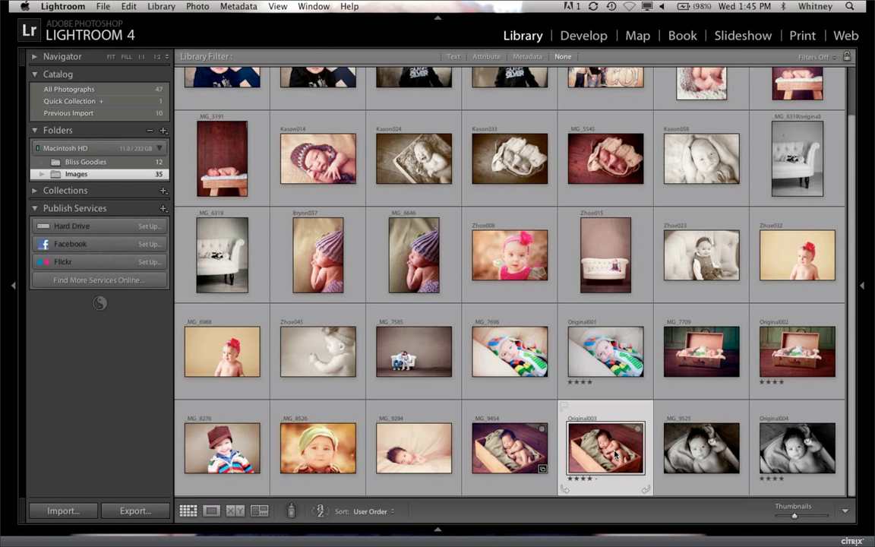
pyautogui.press('super+e')
pyautogui.click(523, 351)
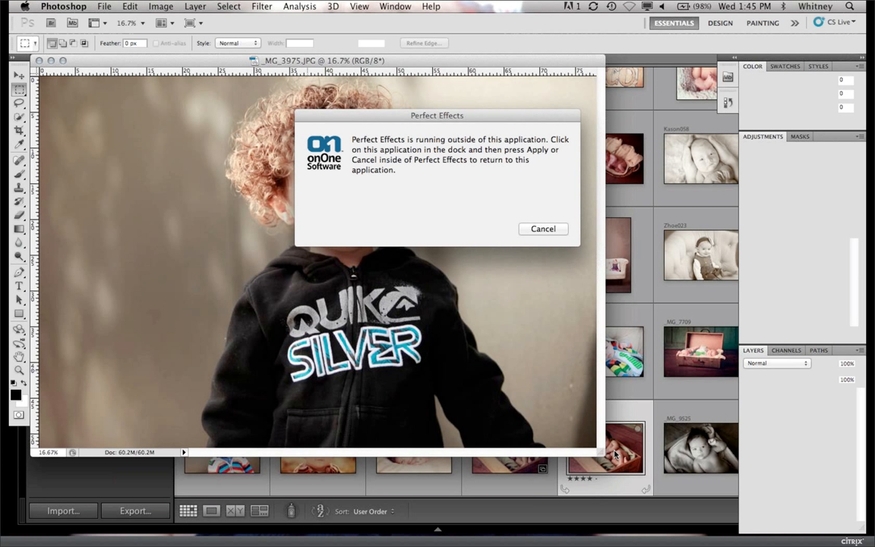
pyautogui.click(544, 230)
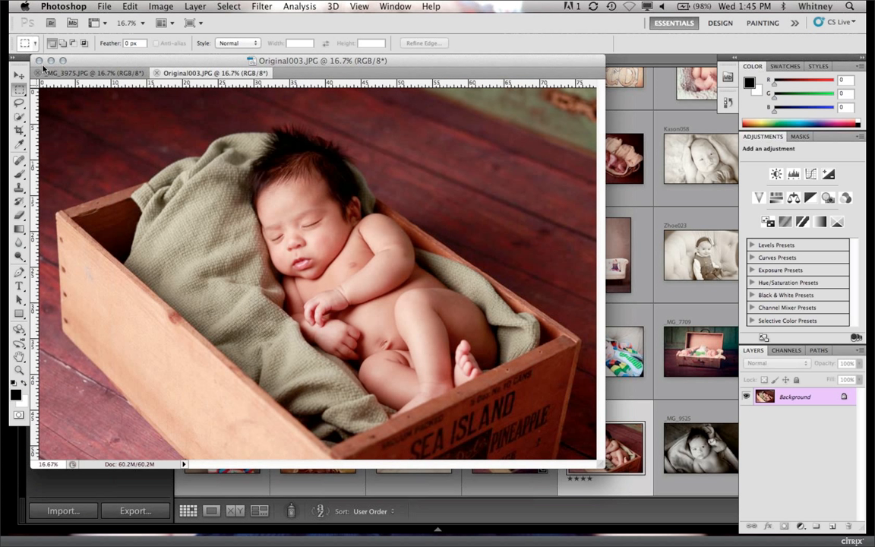
pyautogui.click(37, 73)
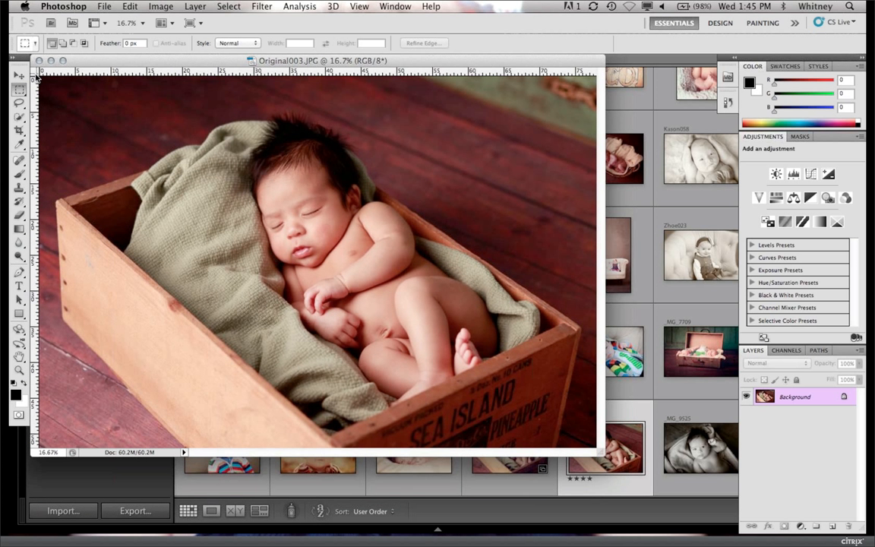
# Step: Launch the Perfect Effects automation on Original003 from Photoshop
pyautogui.click(101, 8)
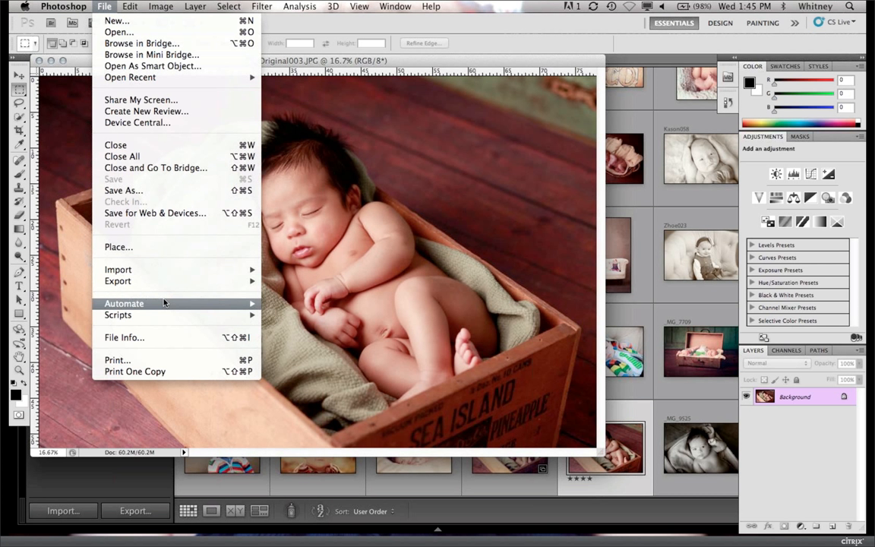
pyautogui.moveTo(163, 303)
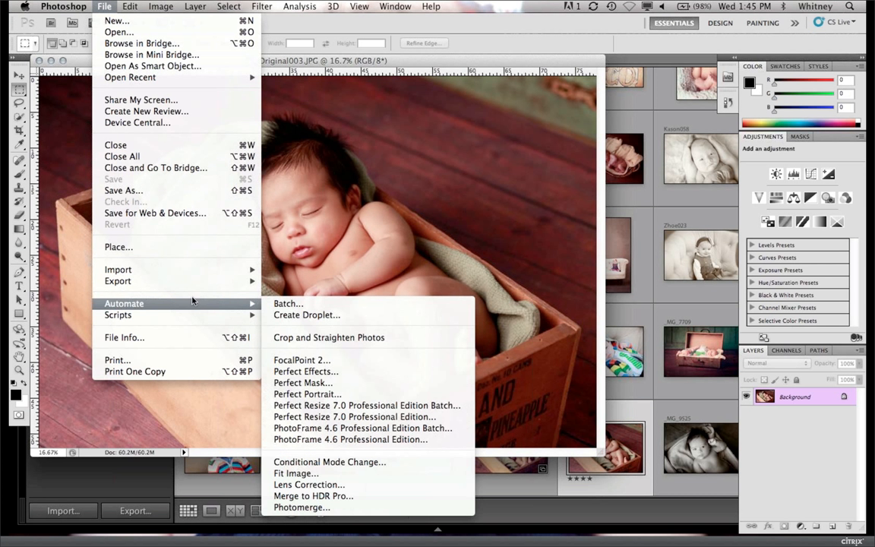
pyautogui.click(301, 372)
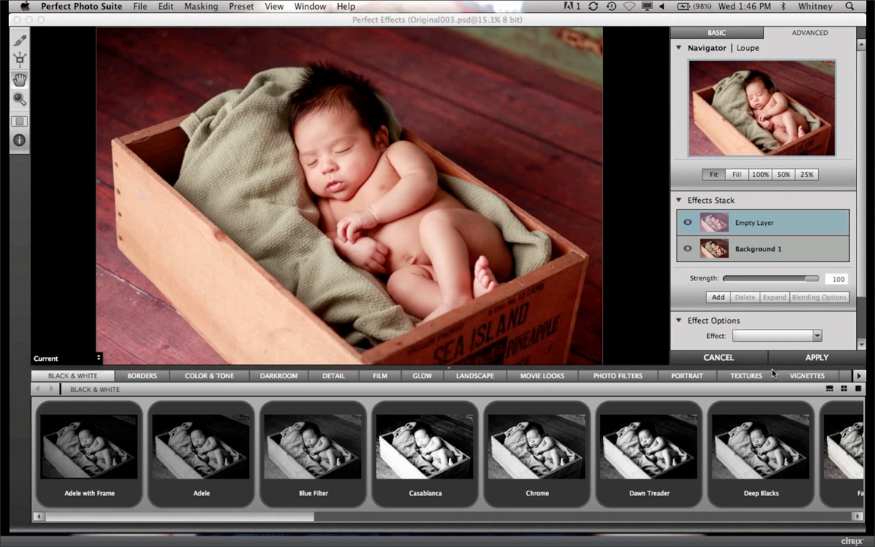
# Step: Browse the Textures presets and apply Scratched Metal to the empty layer of the crate photo
pyautogui.click(746, 375)
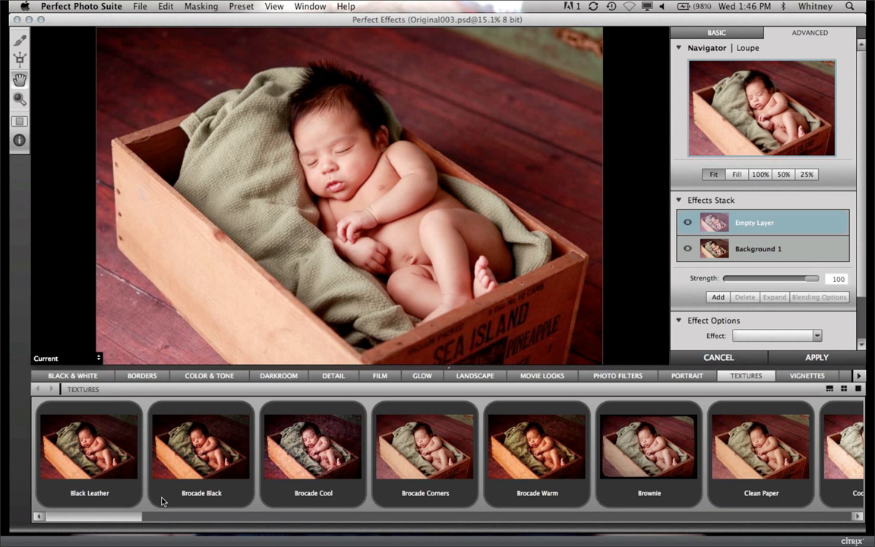
pyautogui.moveTo(134, 518); pyautogui.dragTo(238, 509)
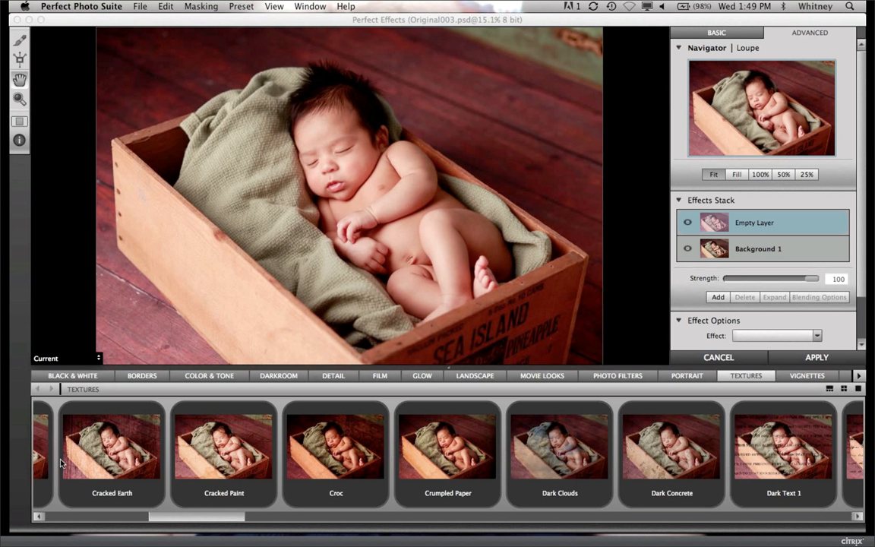
pyautogui.click(89, 284)
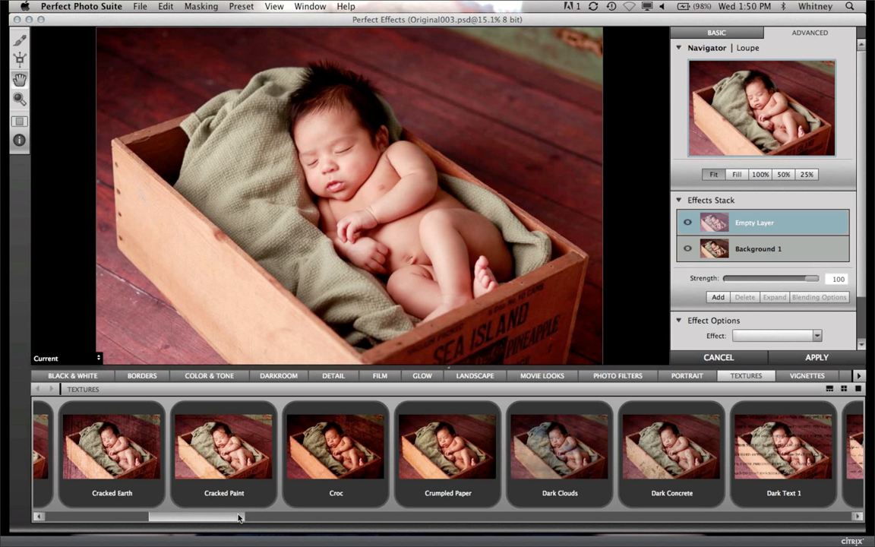
pyautogui.moveTo(238, 518); pyautogui.dragTo(738, 523)
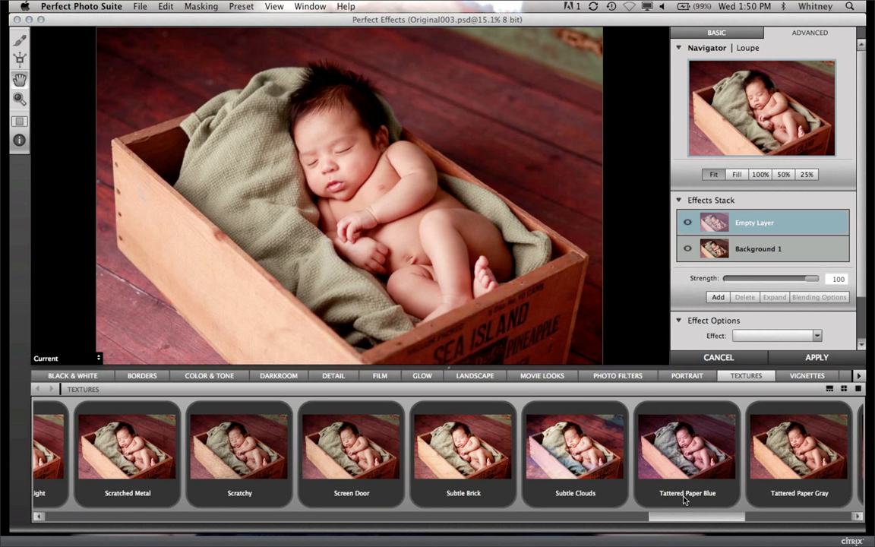
pyautogui.click(129, 450)
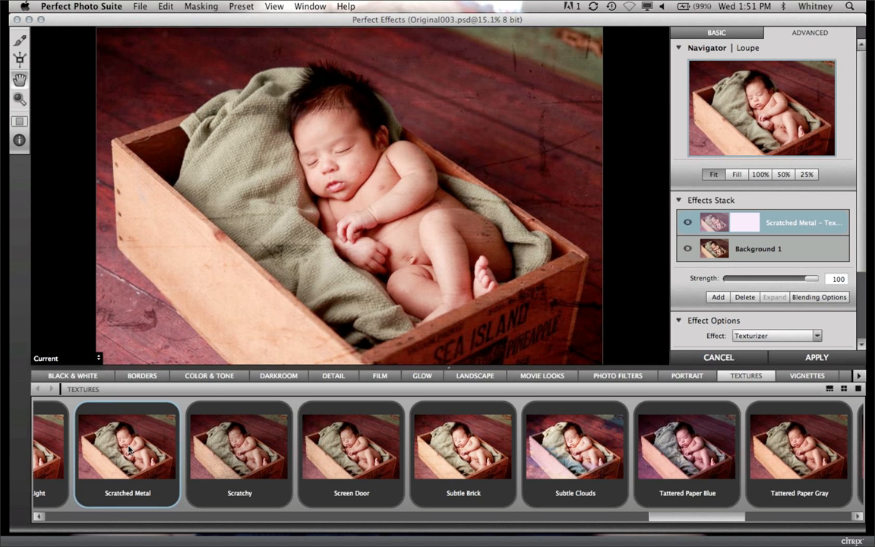
# Step: Switch to Lightroom and view the pink-dress fairy portrait and the finished bare-shouldered headband portrait enlarged, returning to the grid
pyautogui.moveTo(140, 541)
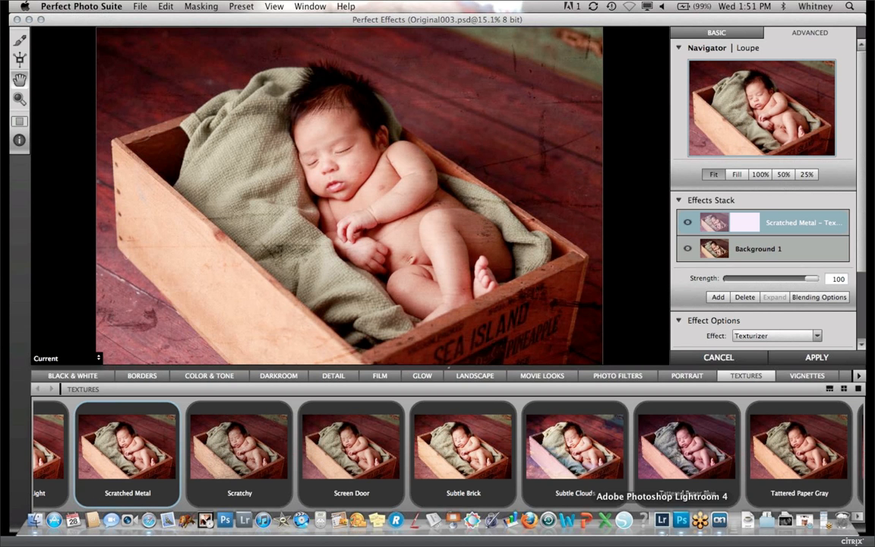
pyautogui.click(663, 523)
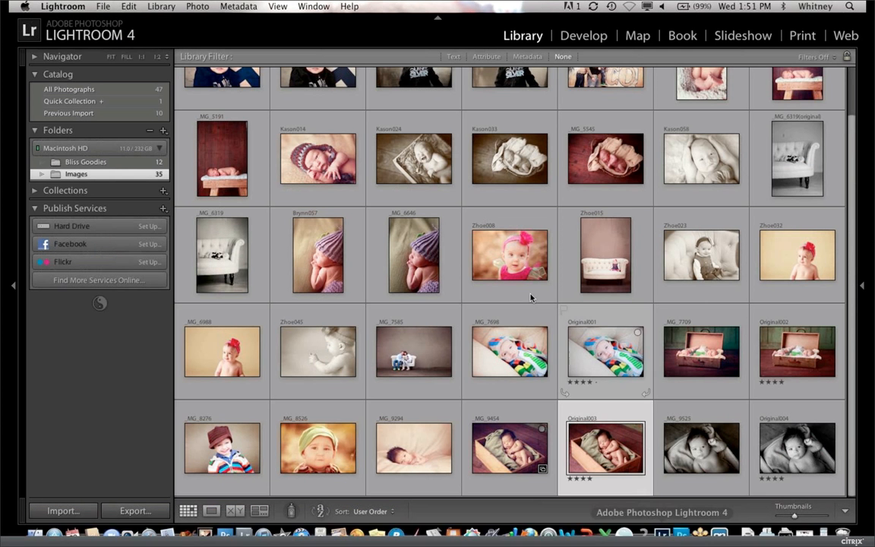
pyautogui.doubleClick(531, 280)
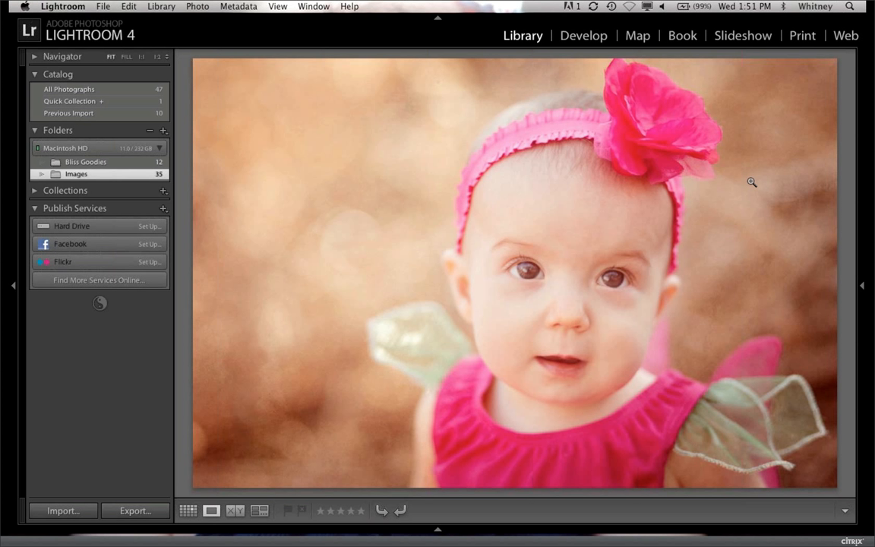
pyautogui.press('g')
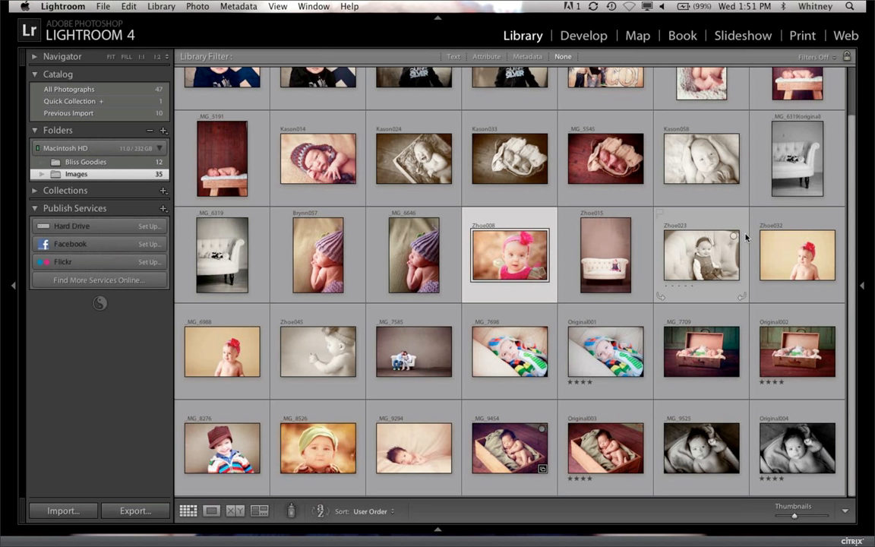
pyautogui.doubleClick(789, 251)
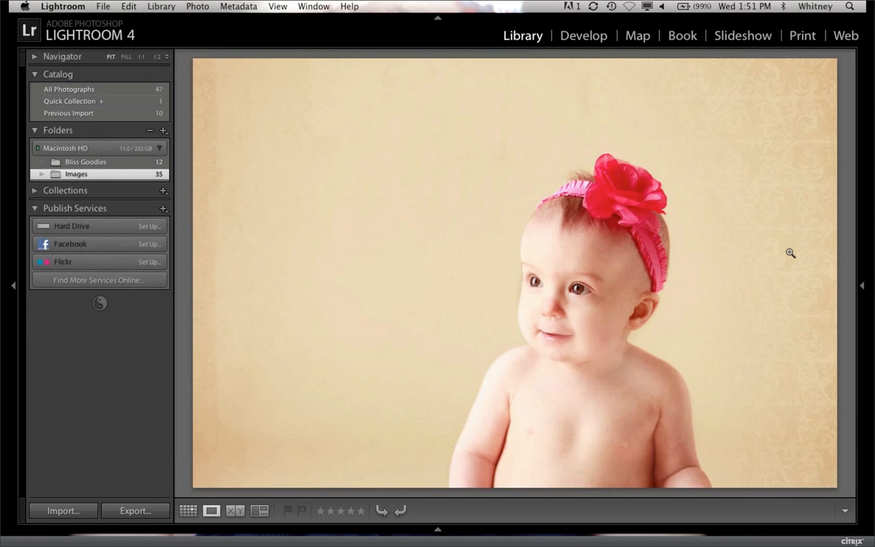
pyautogui.press('g')
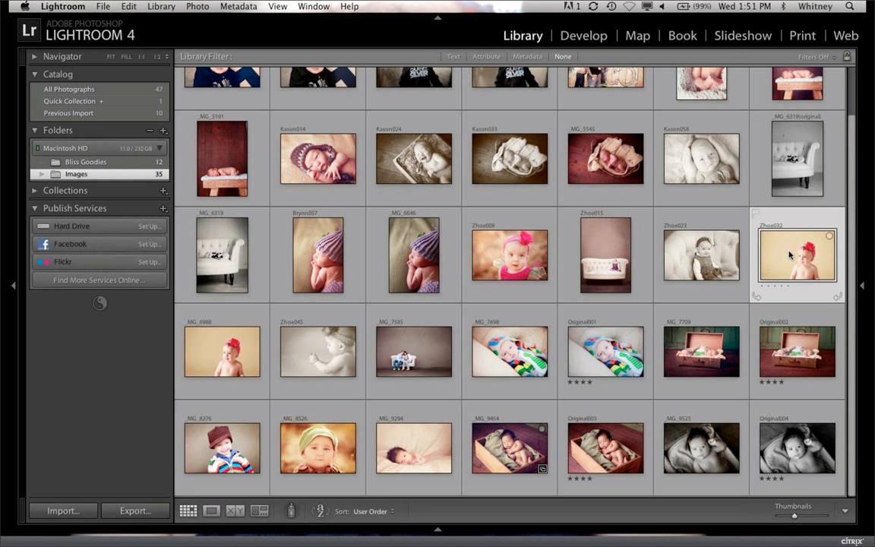
# Step: View the finished purple-hat newborn and the newborn in the brown-and-blue striped hat enlarged, returning to the grid
pyautogui.doubleClick(366, 286)
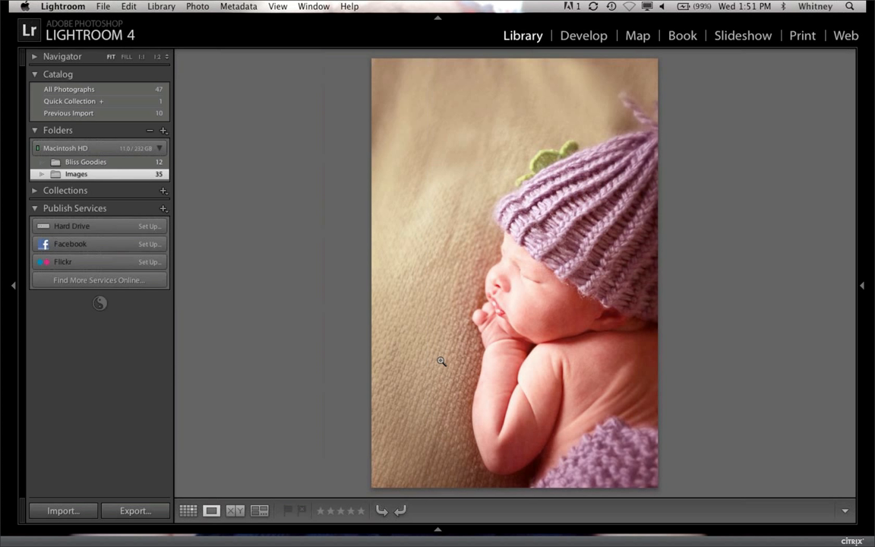
pyautogui.press('g')
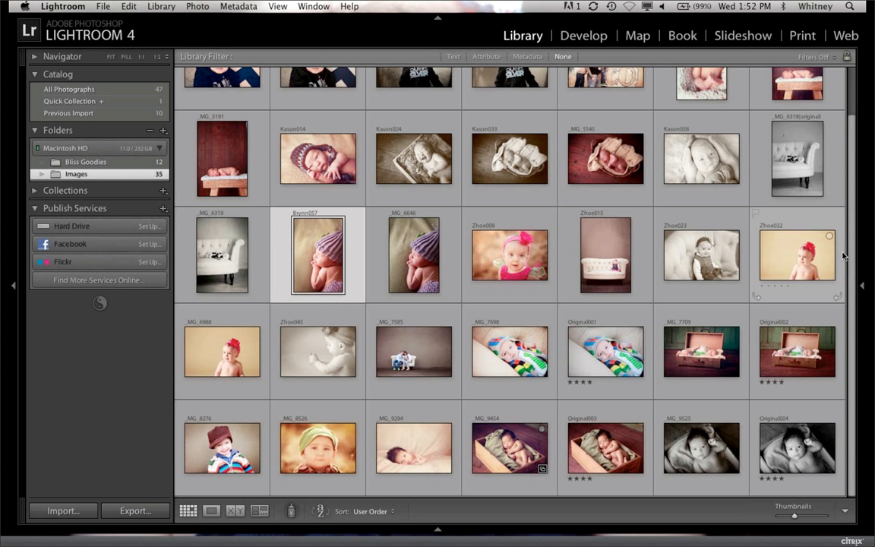
pyautogui.scroll(2, 843, 259)
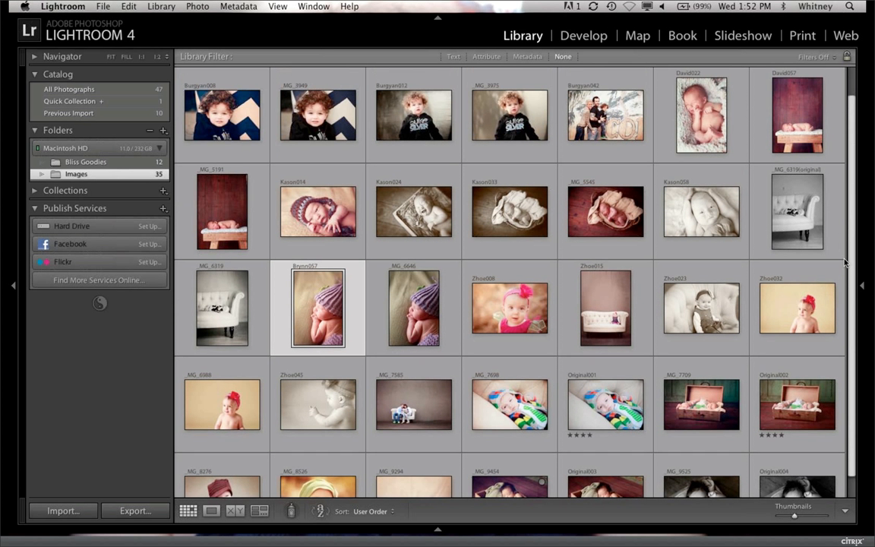
pyautogui.scroll(-2, 843, 304)
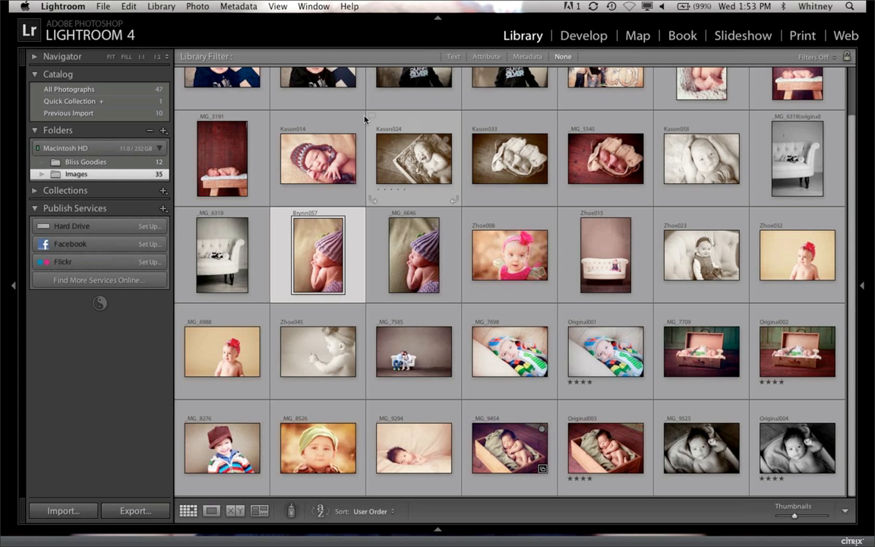
pyautogui.doubleClick(327, 152)
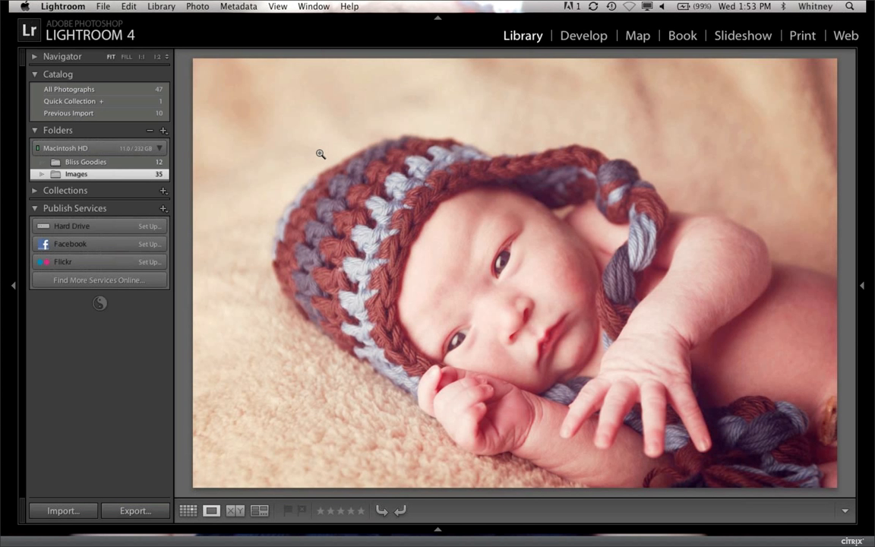
pyautogui.doubleClick(447, 233)
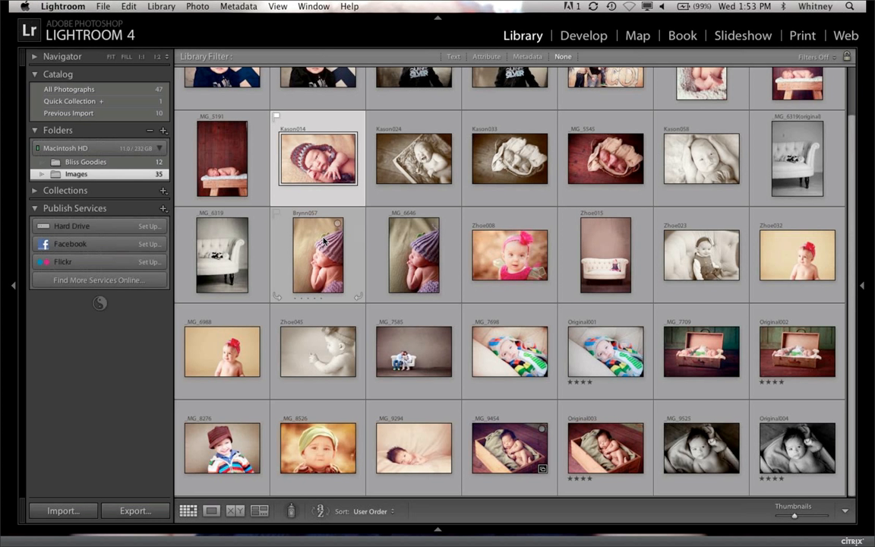
# Step: Compare the finished purple-hat newborn portrait with its original _MG_6646, first enlarged and then side by side, and return to the grid
pyautogui.click(414, 254)
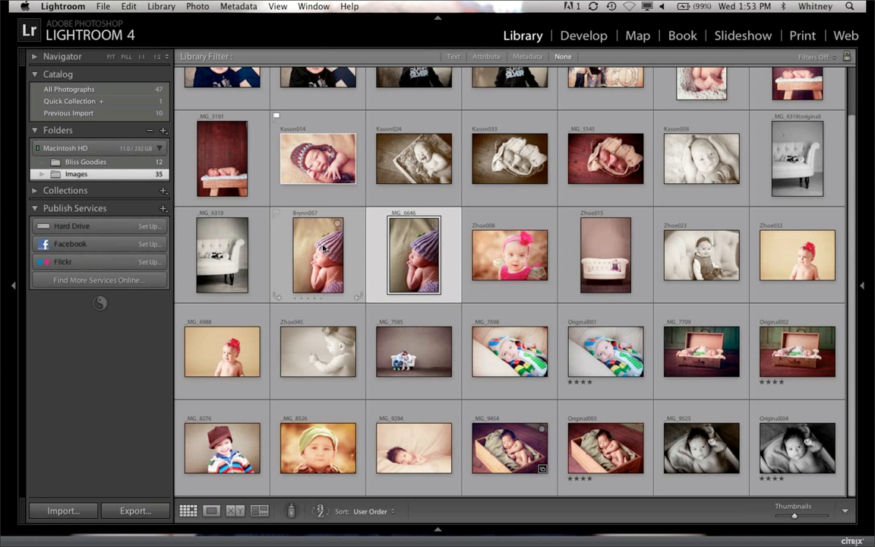
pyautogui.press('e')
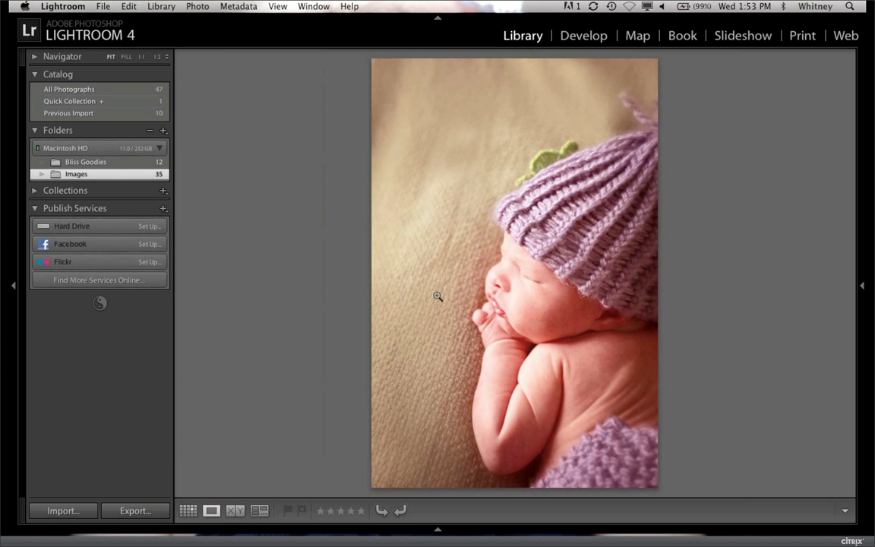
pyautogui.press('g')
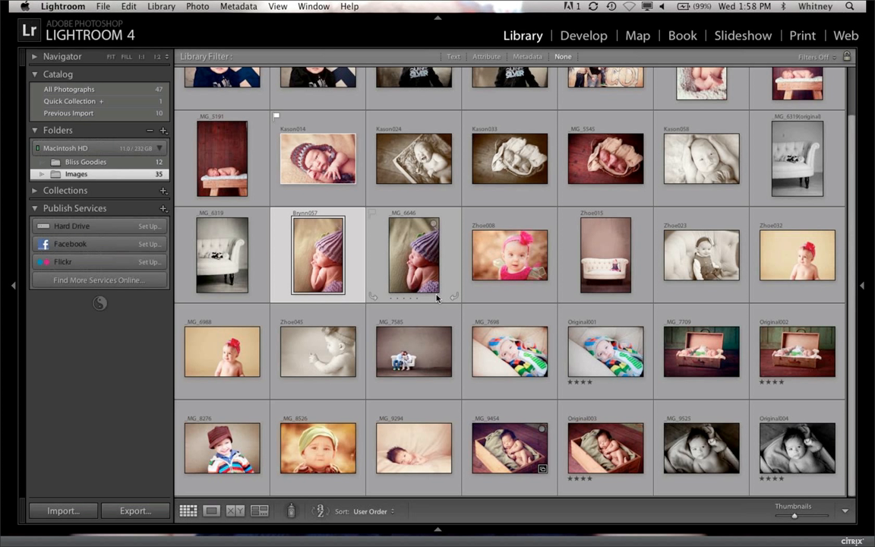
pyautogui.click(402, 258)
pyautogui.keyDown('super'); pyautogui.click(300, 243); pyautogui.keyUp('super')
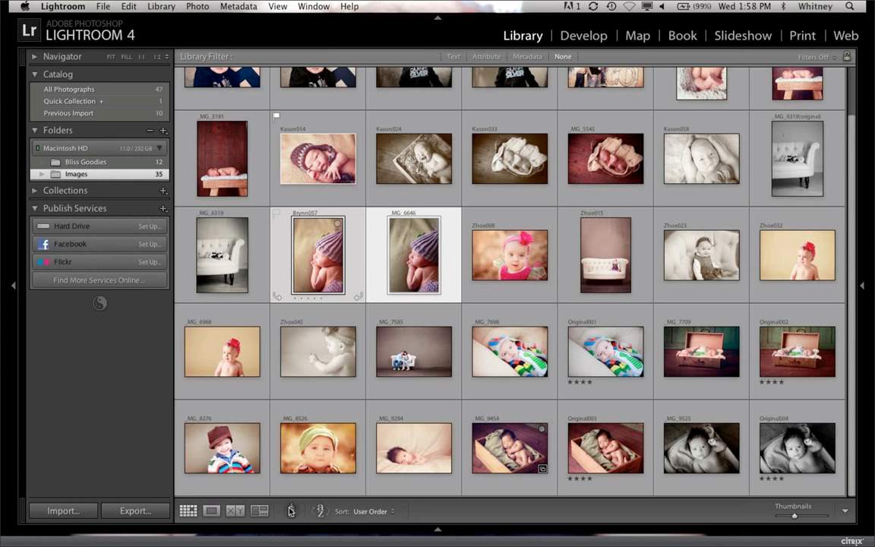
pyautogui.click(240, 513)
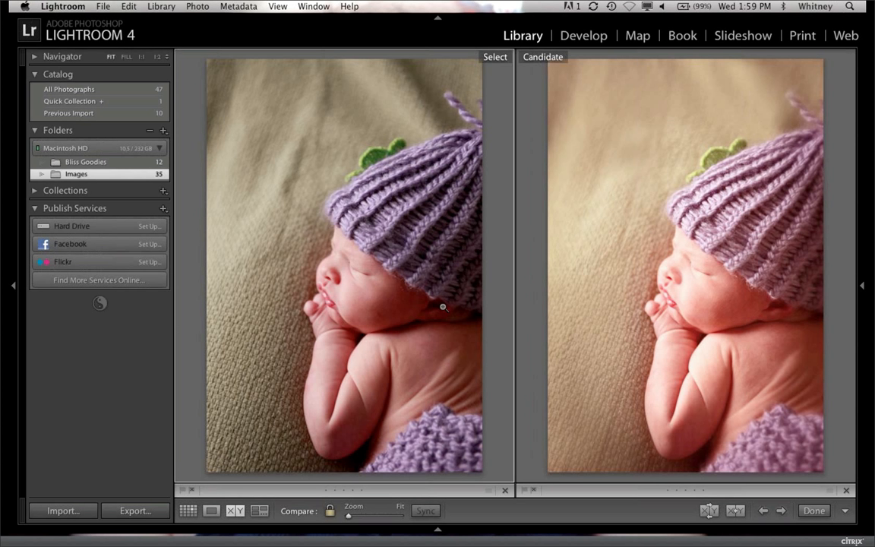
pyautogui.press('g')
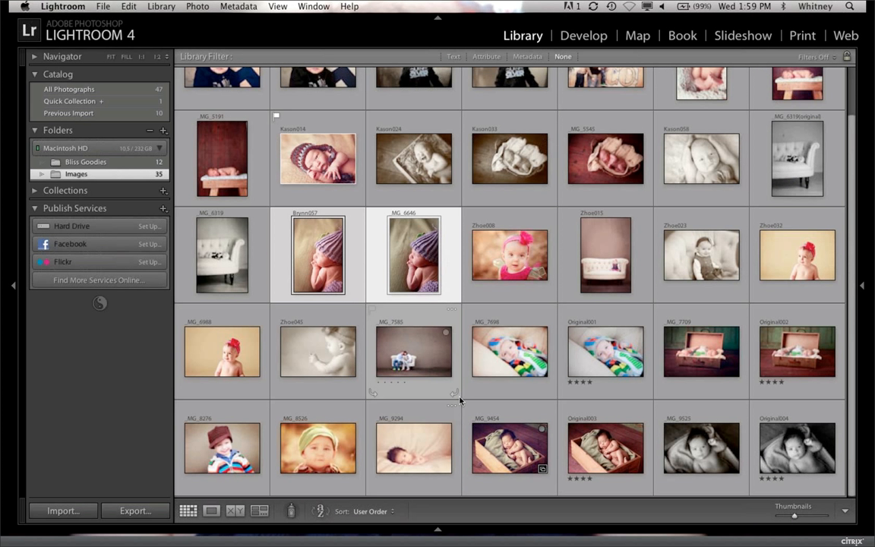
# Step: Compare _MG_7698 side by side with Original001, return to the grid, and select the vertical white sofa photo
pyautogui.click(615, 376)
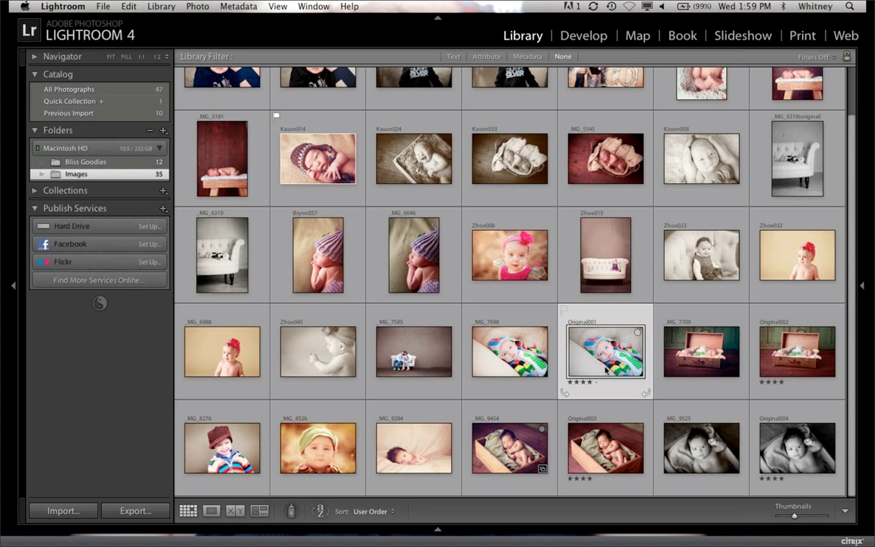
pyautogui.keyDown('super'); pyautogui.click(525, 363); pyautogui.keyUp('super')
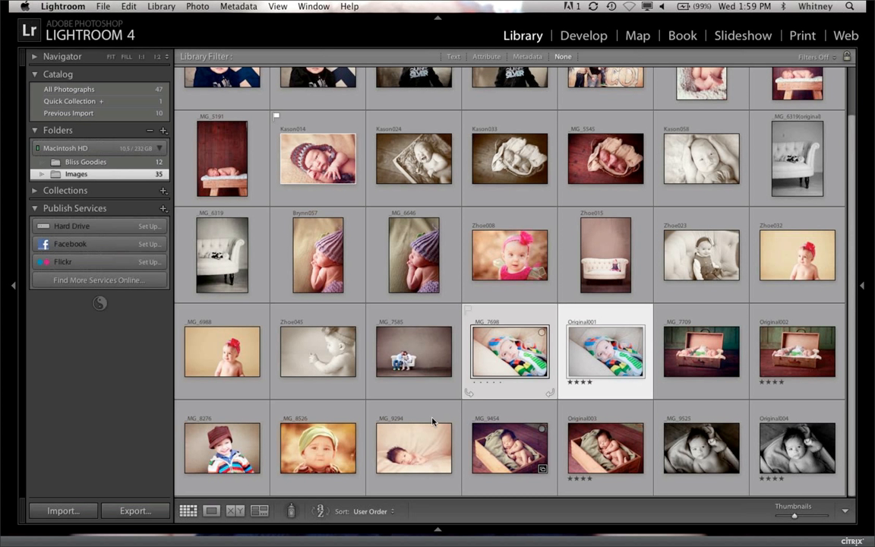
pyautogui.click(238, 511)
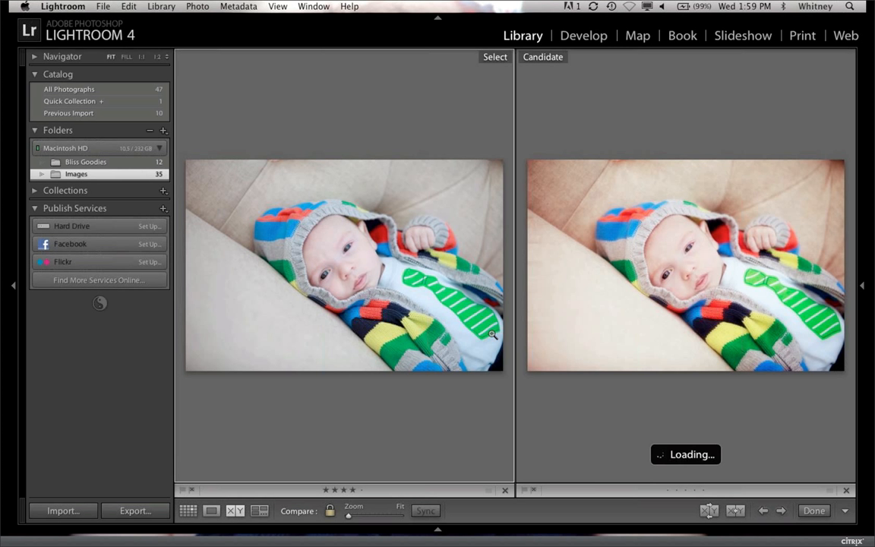
pyautogui.press('g')
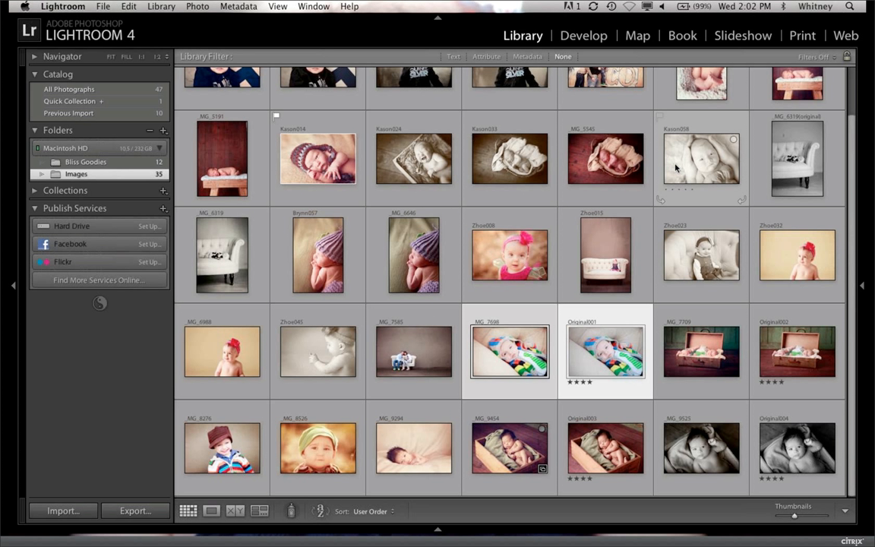
pyautogui.click(611, 298)
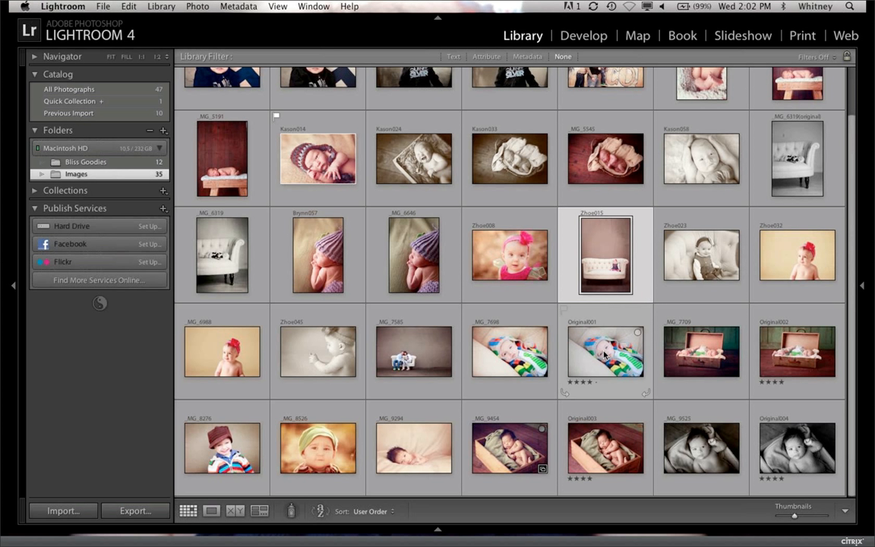
# Step: Open the original file of Original001 in Photoshop, cancelling the pending Perfect Effects session and closing Original003
pyautogui.click(606, 354)
pyautogui.press('super+e')
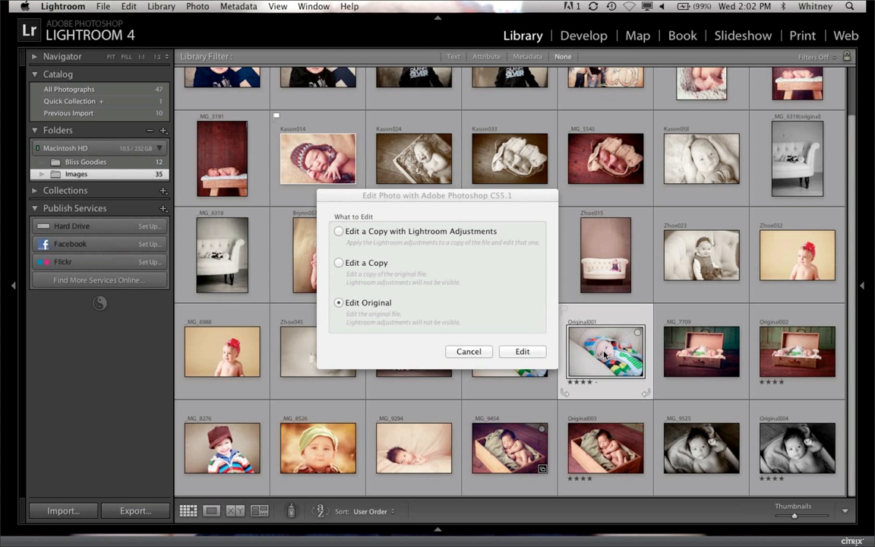
pyautogui.press('Return')
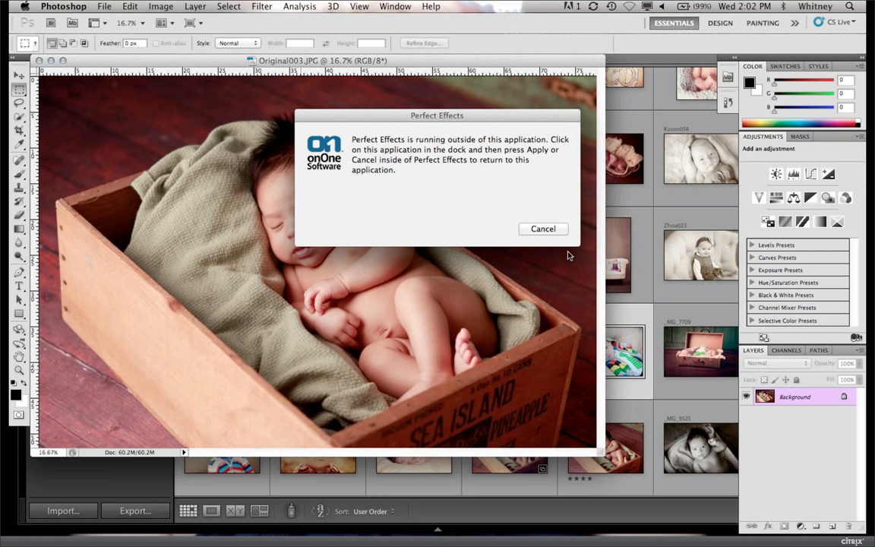
pyautogui.click(548, 230)
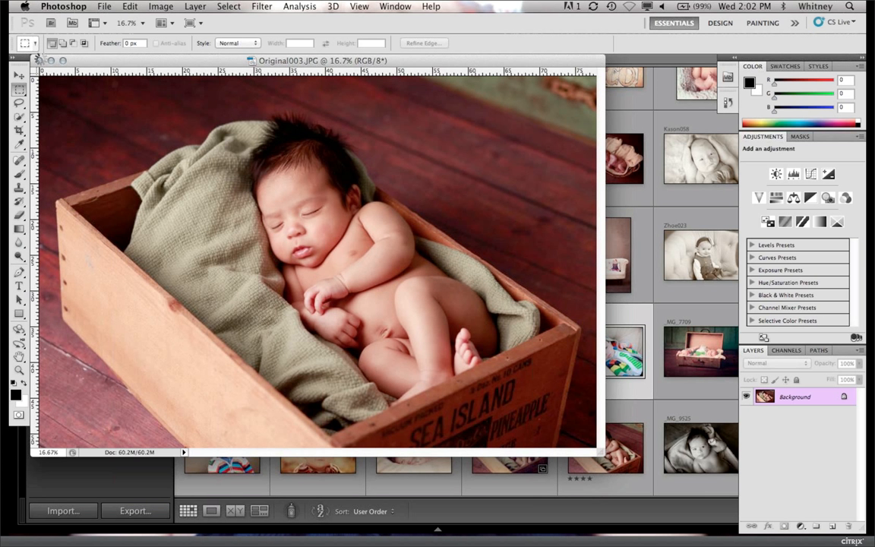
pyautogui.click(38, 60)
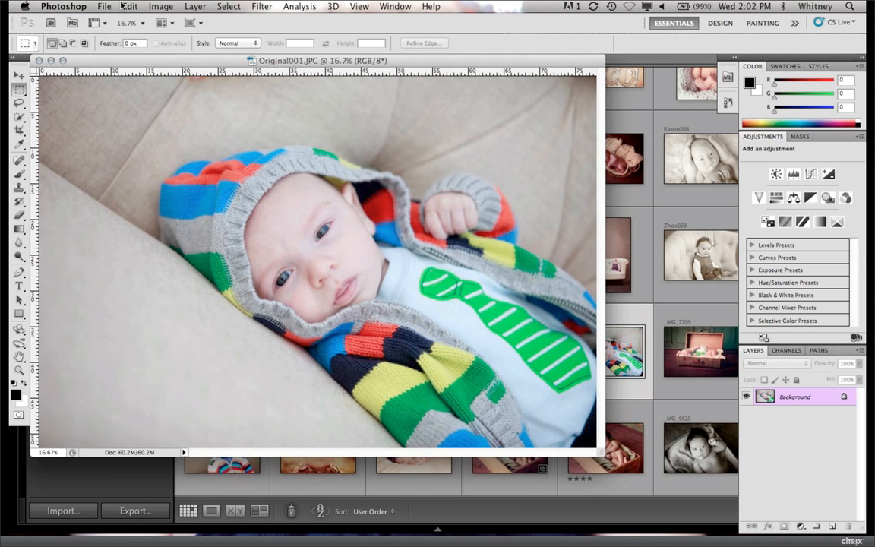
# Step: Send the open Original001 photo from Photoshop to Perfect Effects
pyautogui.click(84, 6)
pyautogui.moveTo(104, 6)
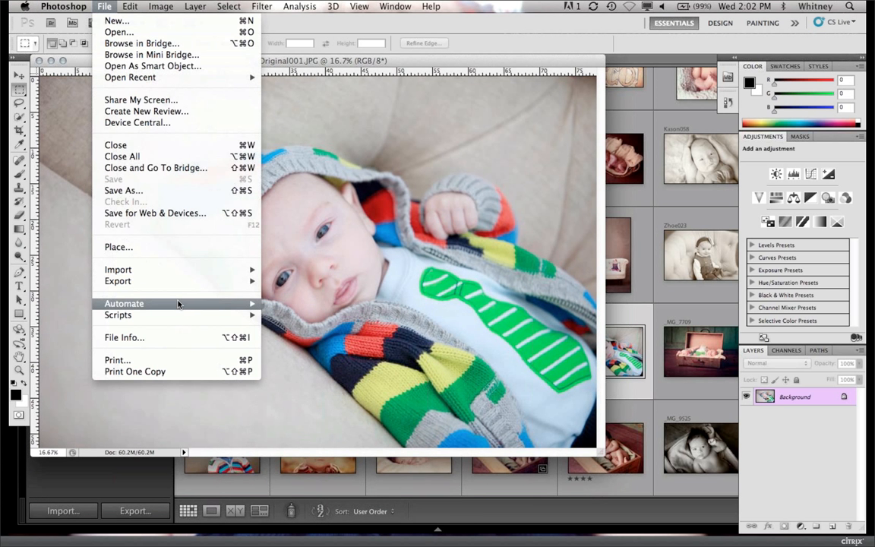
pyautogui.moveTo(178, 304)
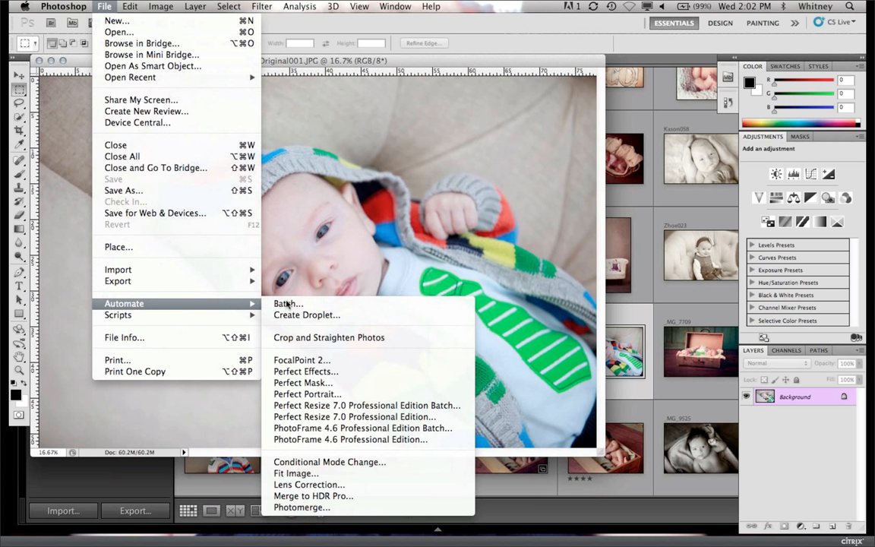
pyautogui.click(335, 371)
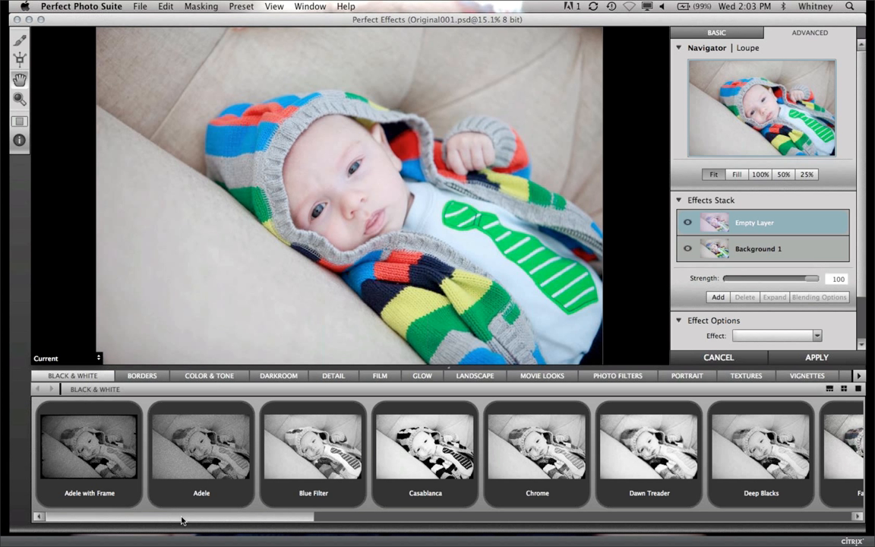
# Step: Try the black-and-white effects Portrait Dark, Portrait Light and Roadie on the hooded baby photo
pyautogui.moveTo(182, 520); pyautogui.dragTo(379, 513)
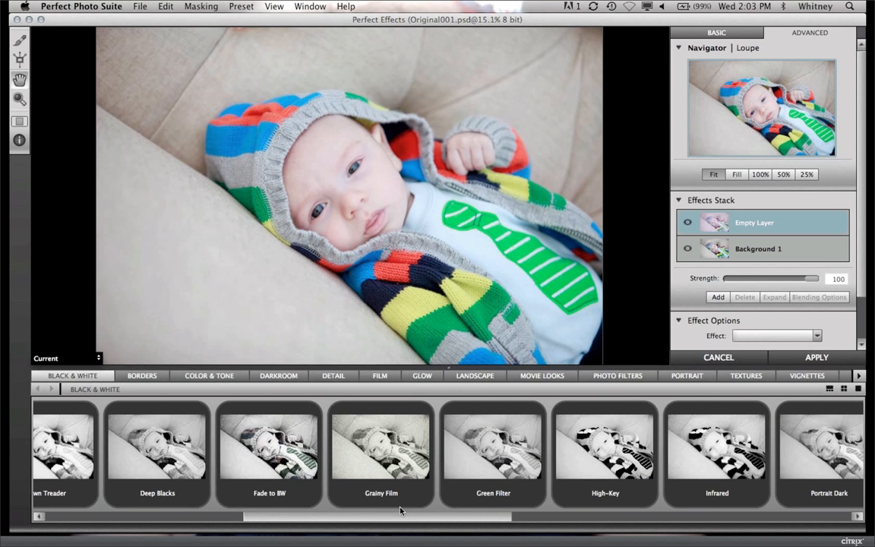
pyautogui.hscroll(10, 360, 456)
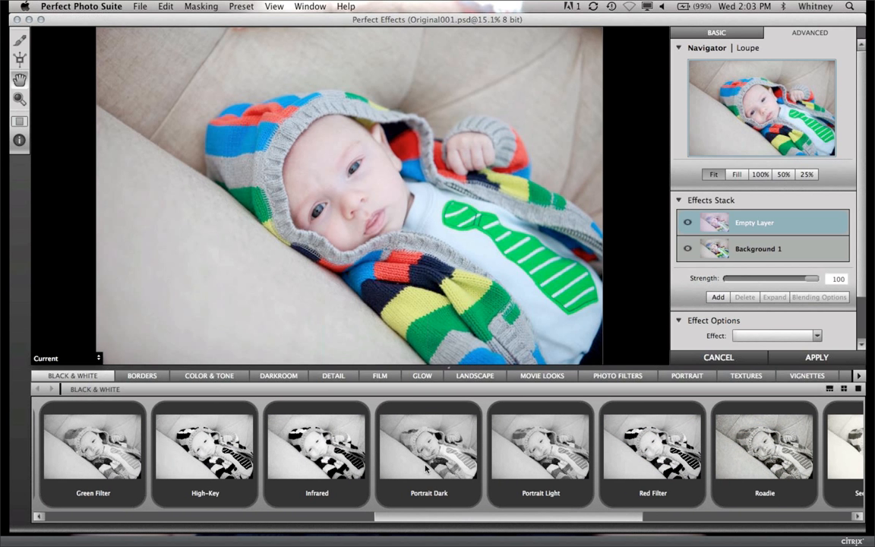
pyautogui.click(410, 445)
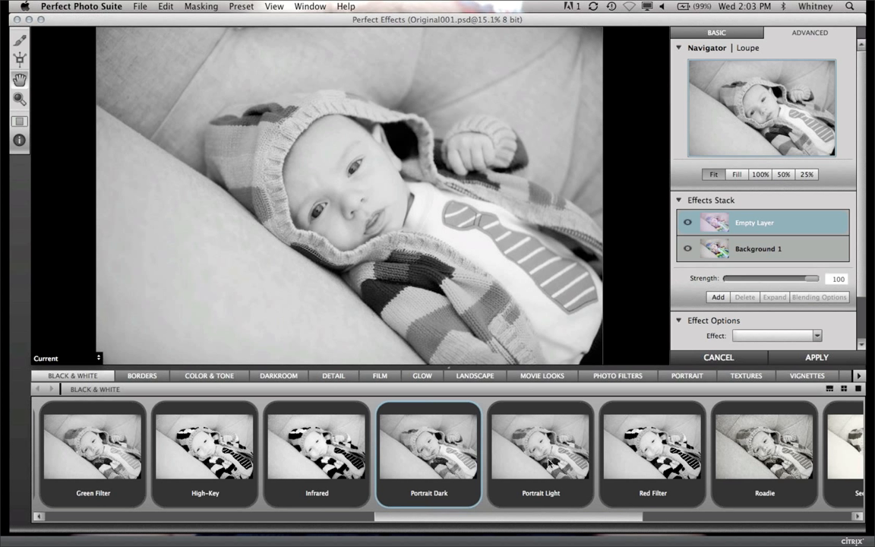
pyautogui.click(549, 461)
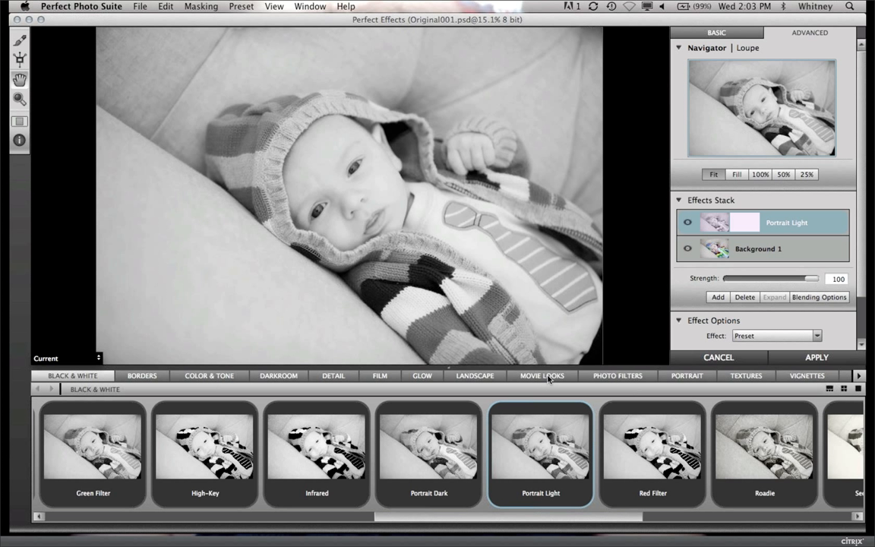
pyautogui.click(773, 439)
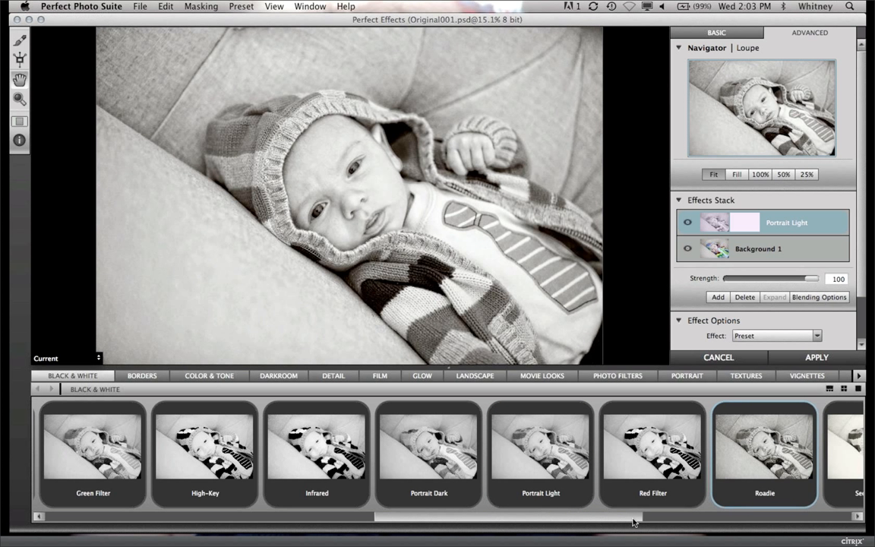
# Step: Try the black-and-white effects Snappy Warm and Warm Gray on the photo
pyautogui.moveTo(633, 522); pyautogui.dragTo(691, 518)
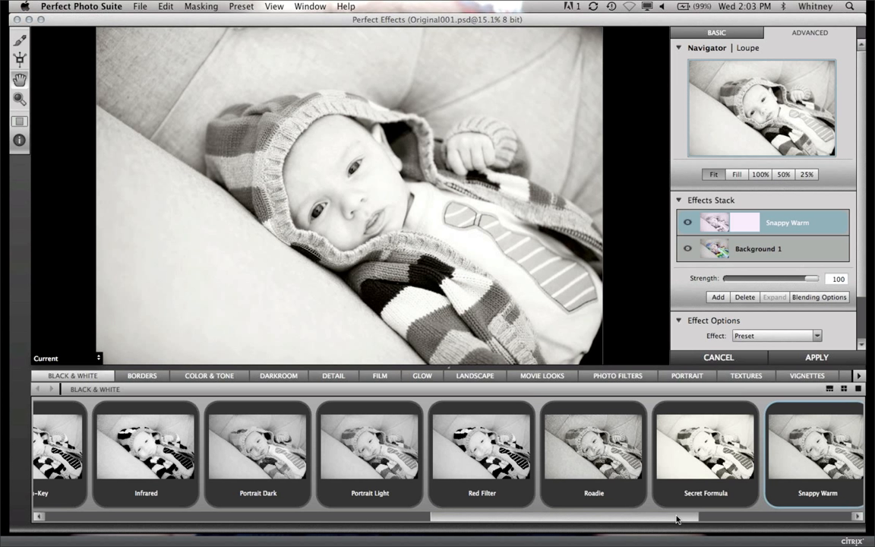
pyautogui.moveTo(677, 520); pyautogui.dragTo(867, 501)
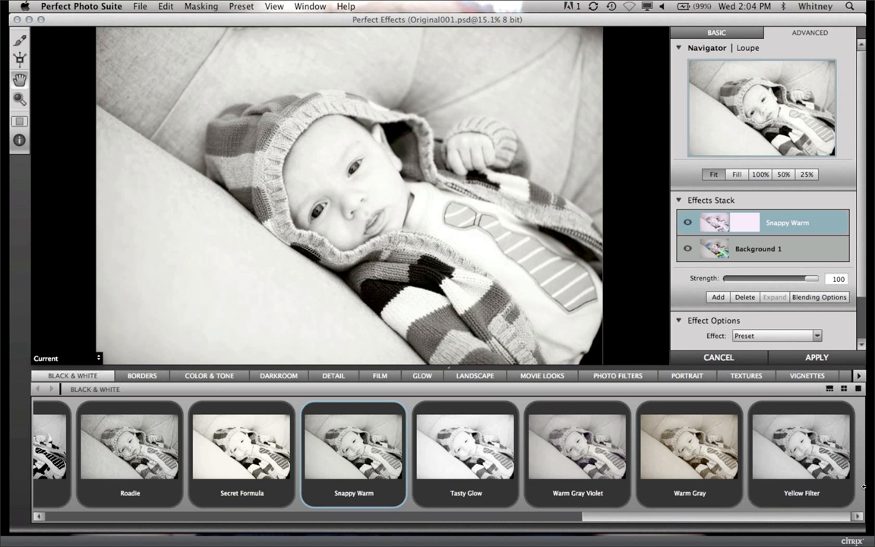
pyautogui.click(719, 456)
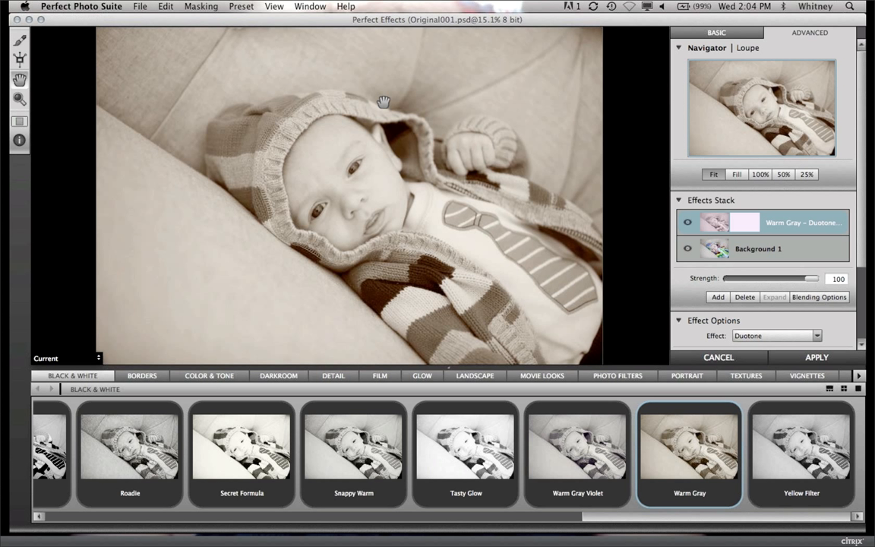
# Step: Try the detail effects Portrait Sharpen and Texture Booster on the photo
pyautogui.click(335, 377)
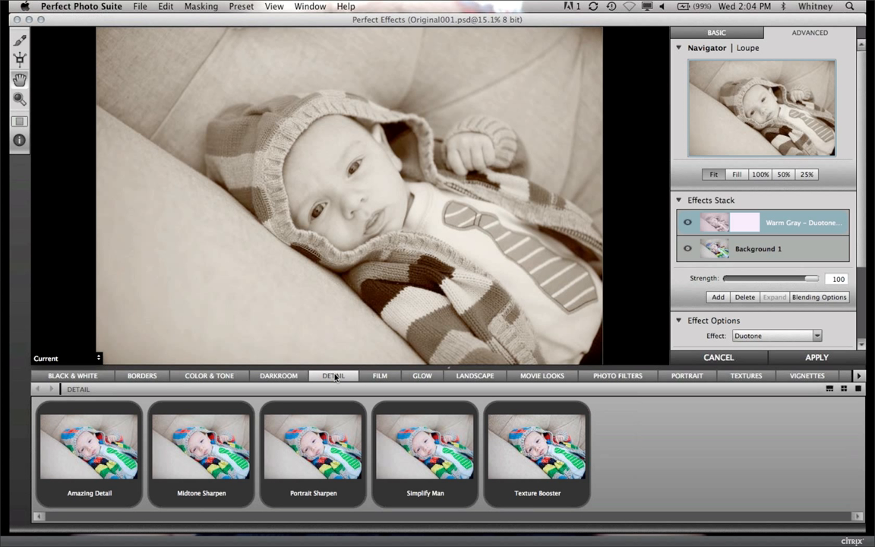
pyautogui.click(321, 449)
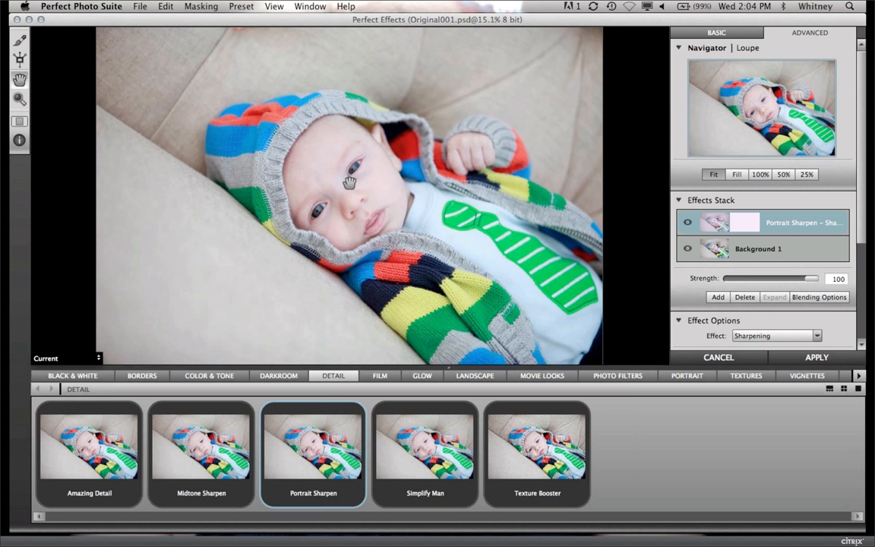
pyautogui.click(564, 446)
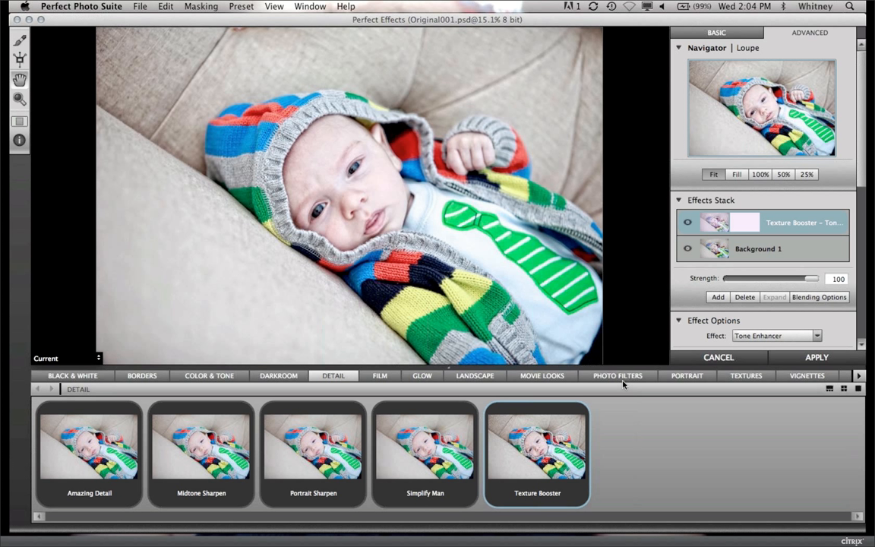
# Step: Try the Brocade Corners texture effect on the photo
pyautogui.click(751, 378)
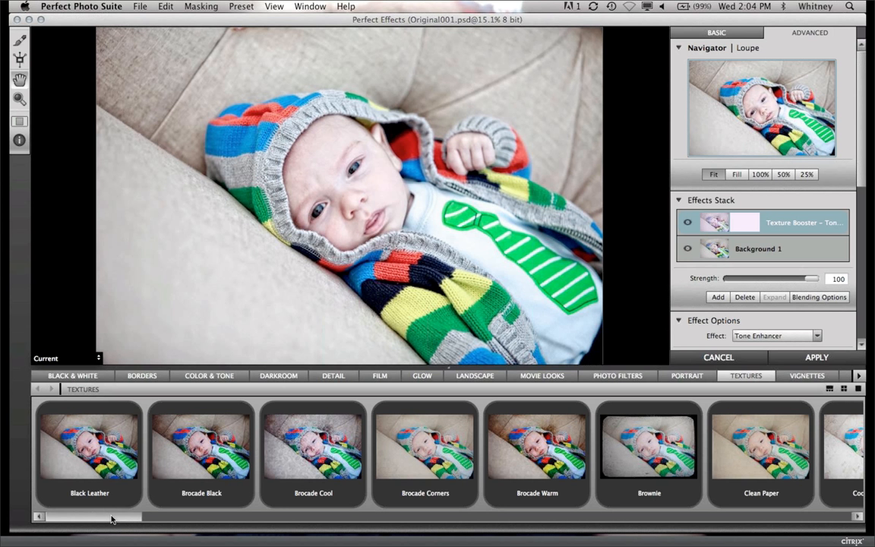
pyautogui.moveTo(111, 520); pyautogui.dragTo(137, 519)
pyautogui.click(161, 461)
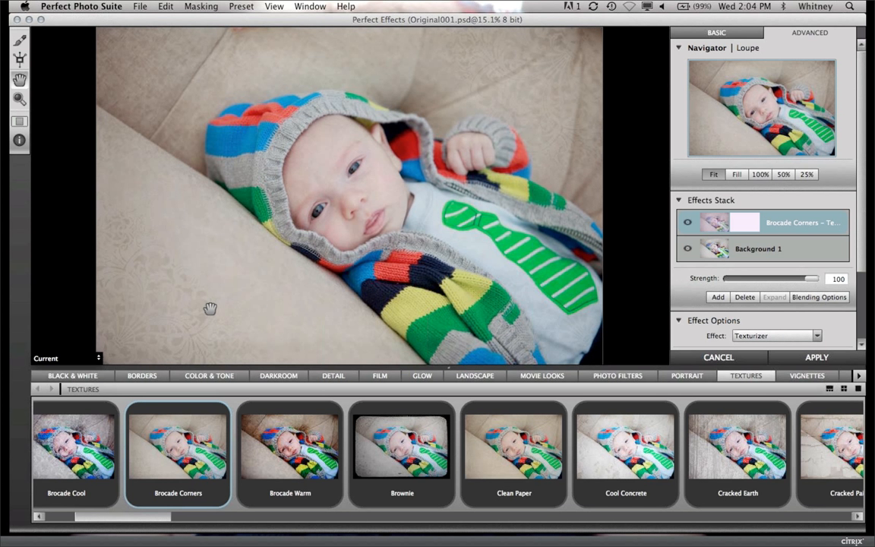
# Step: Switch to Lightroom, view the finished bare-shouldered headband portrait enlarged, and return through the grid to Perfect Effects
pyautogui.moveTo(263, 523)
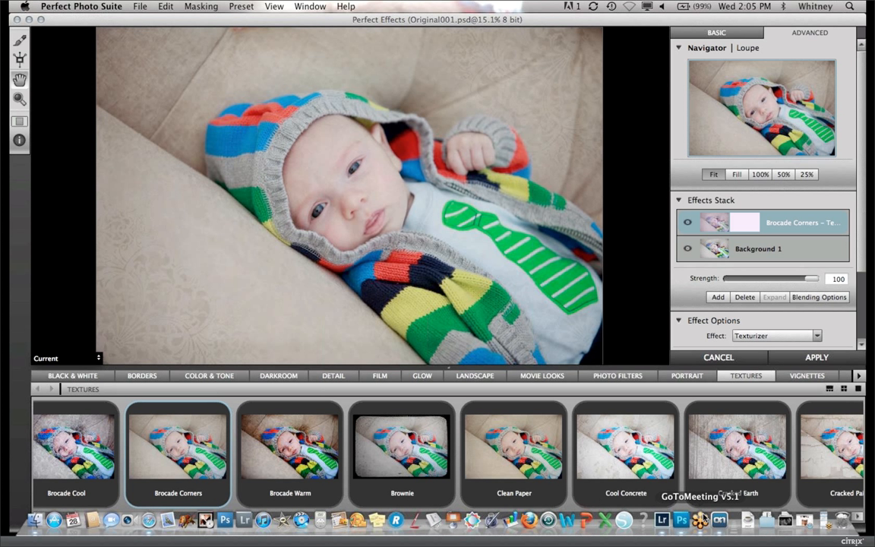
pyautogui.click(662, 521)
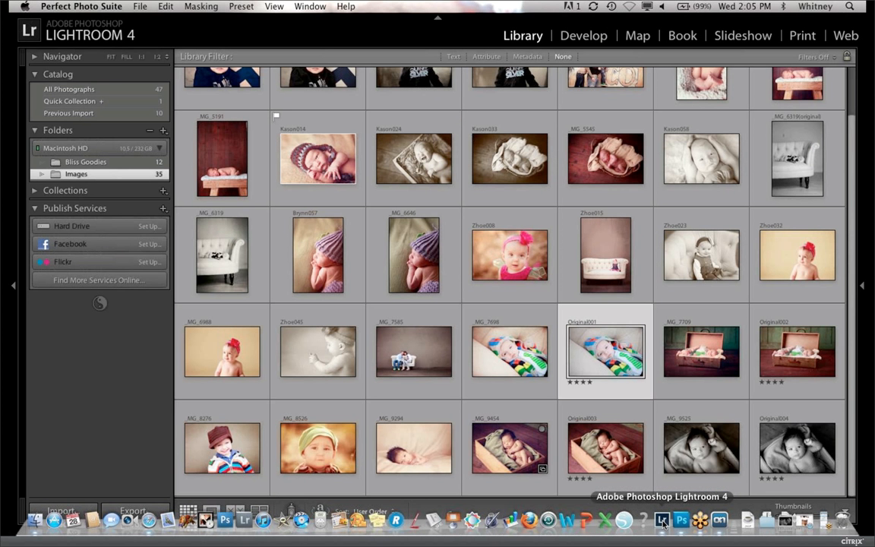
pyautogui.doubleClick(698, 231)
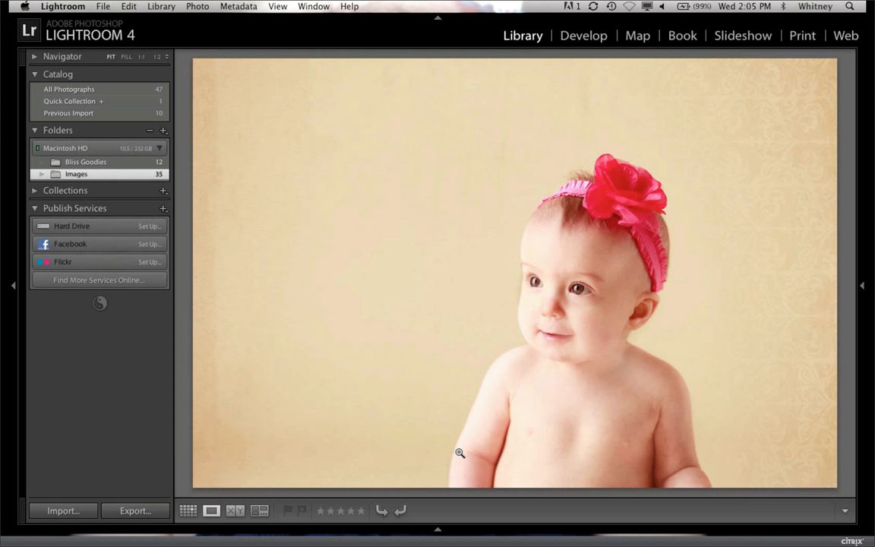
pyautogui.press('g')
pyautogui.moveTo(625, 530)
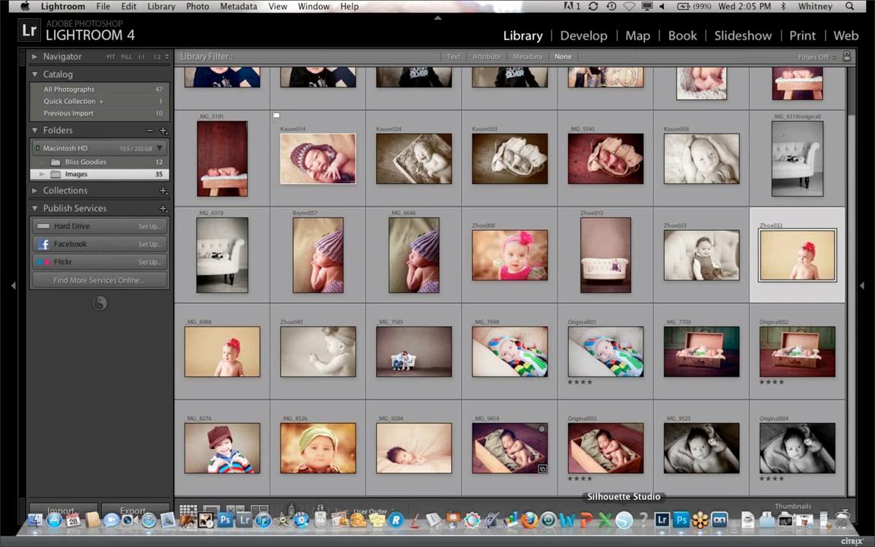
pyautogui.click(700, 521)
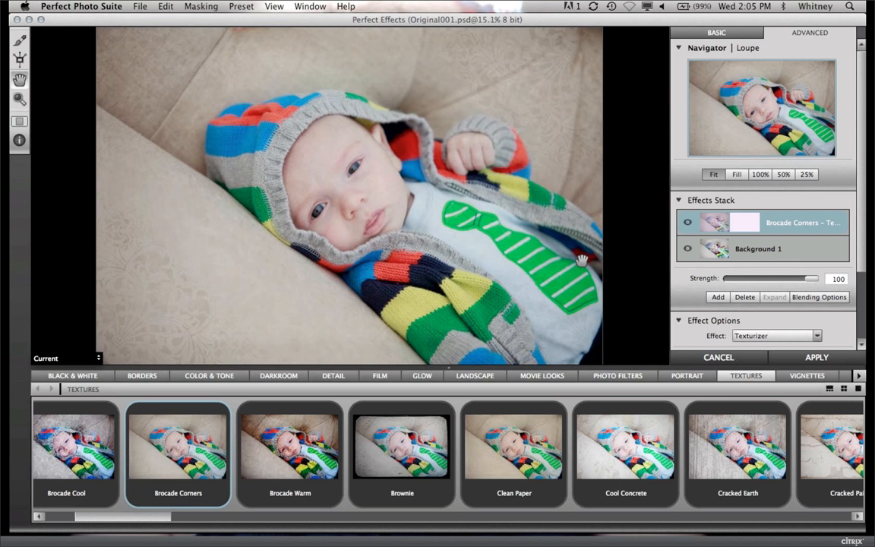
# Step: Try the vignette effects Grunge Vignette Dark, Grunge Vignette Light and Soft Edges, and settle on Subtle Vignette
pyautogui.click(798, 378)
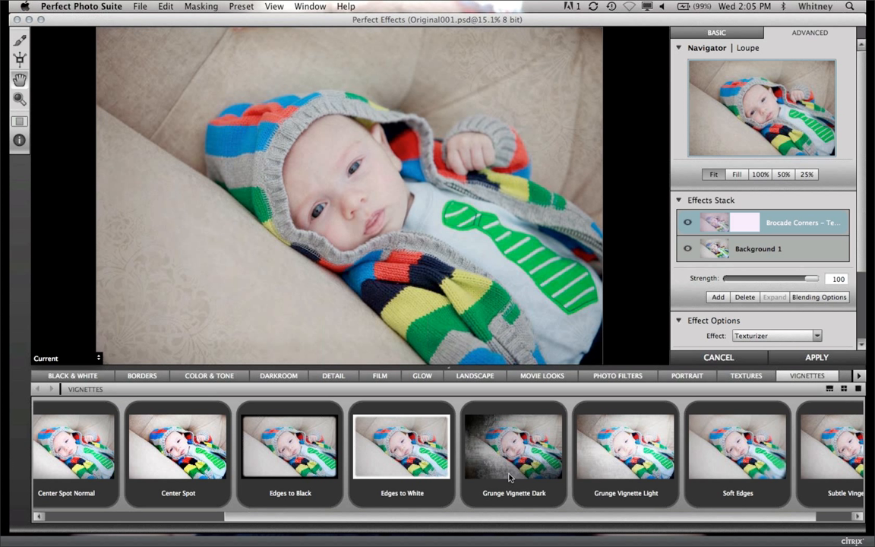
pyautogui.moveTo(509, 477)
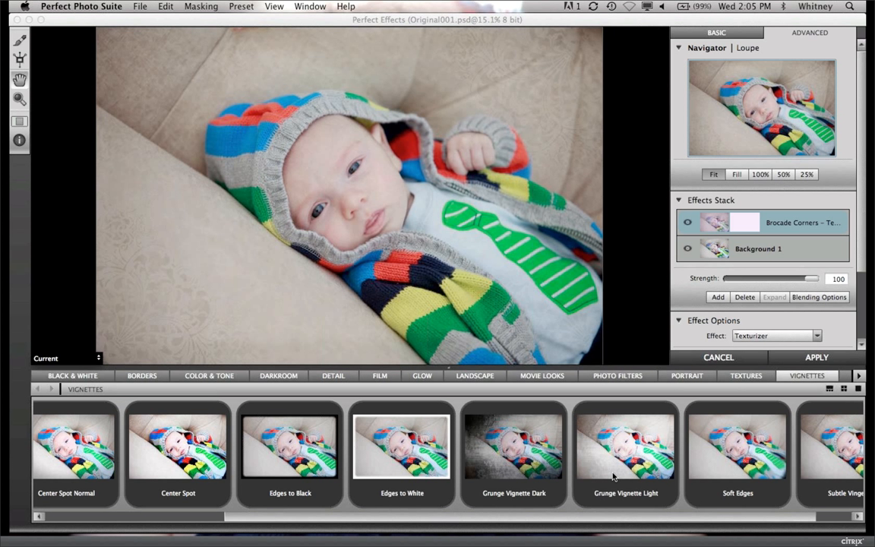
pyautogui.click(520, 468)
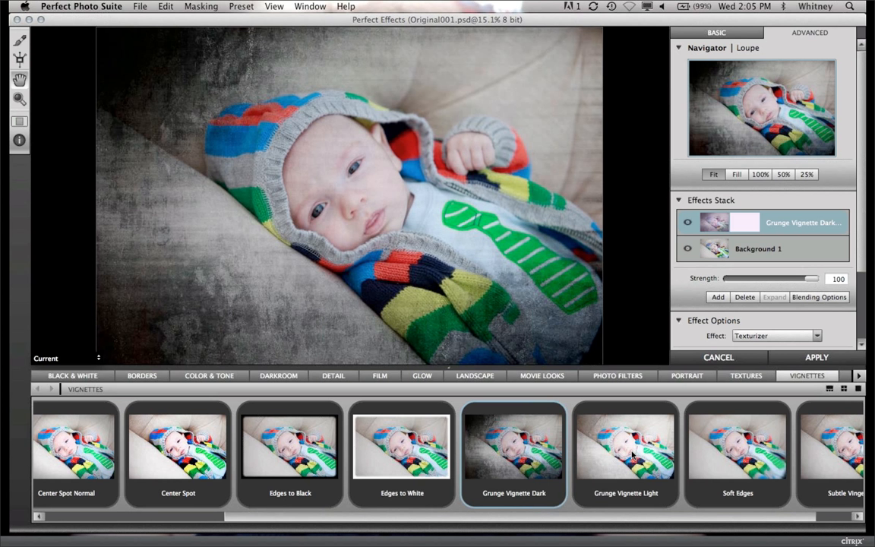
pyautogui.click(632, 454)
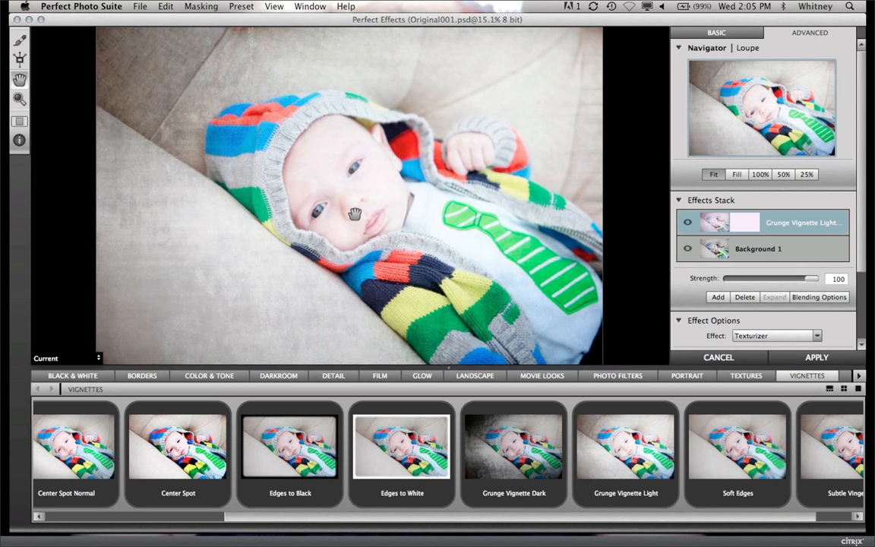
pyautogui.click(731, 461)
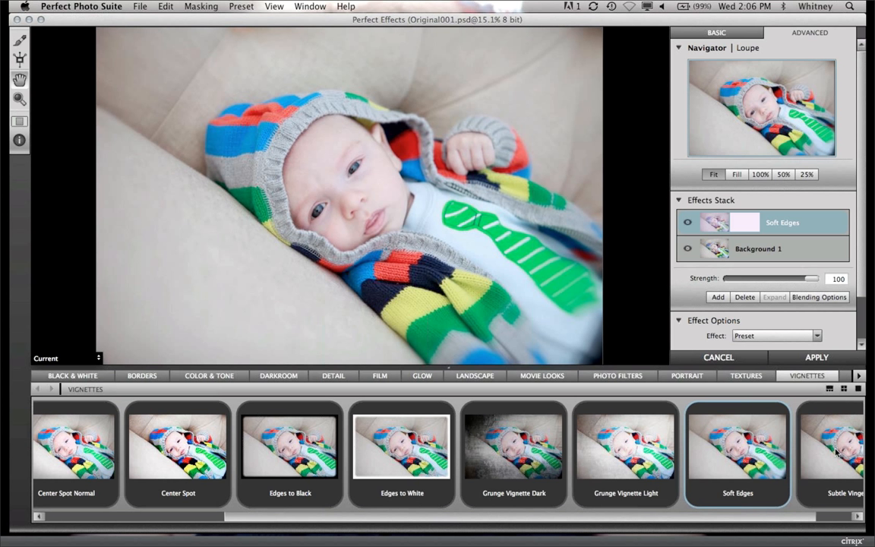
pyautogui.moveTo(836, 453)
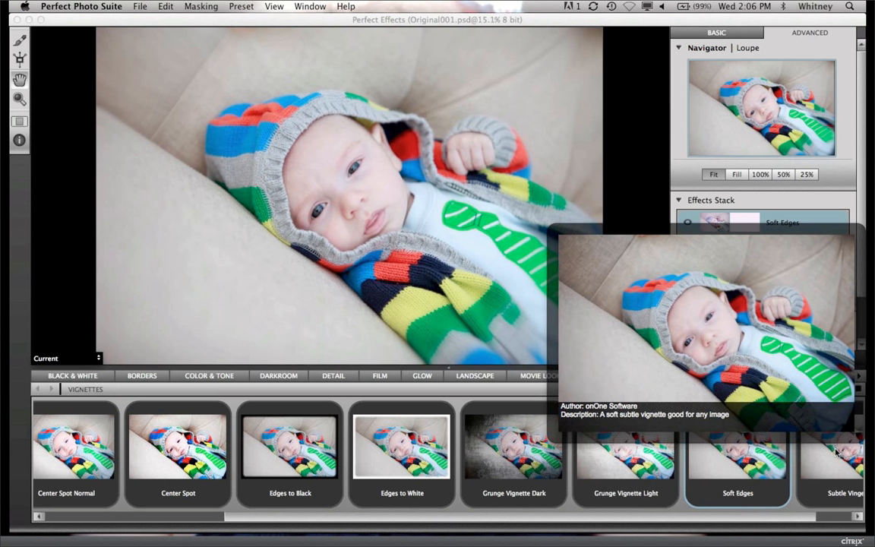
pyautogui.click(835, 453)
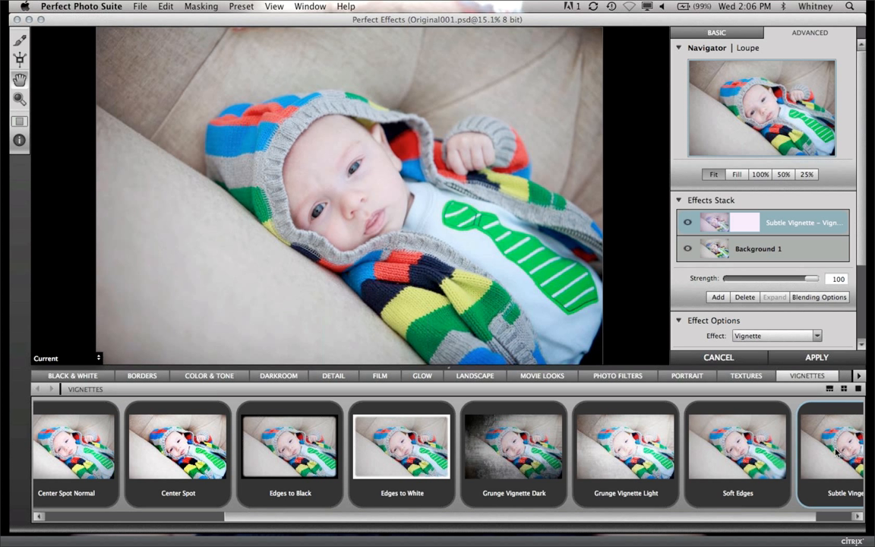
# Step: Add two empty layers to the effects stack and select the Subtle Vignette layer beneath them
pyautogui.click(718, 298)
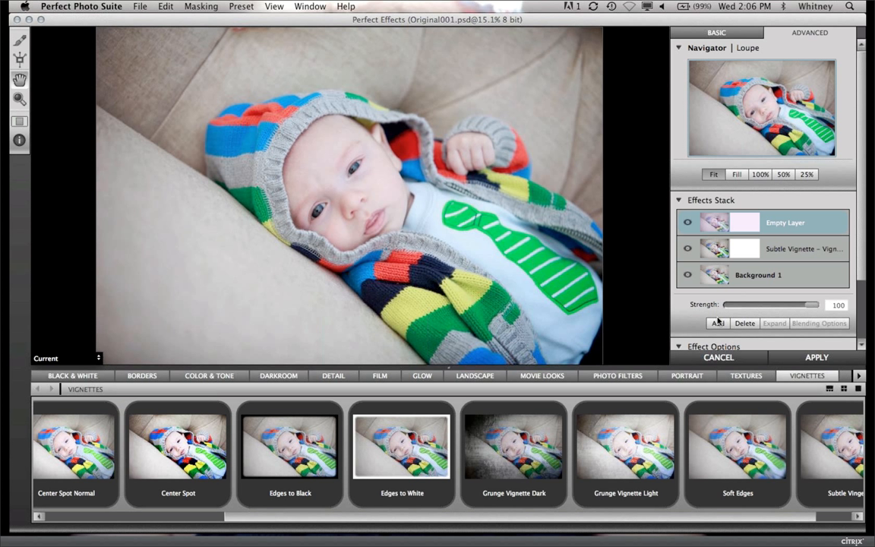
pyautogui.click(718, 324)
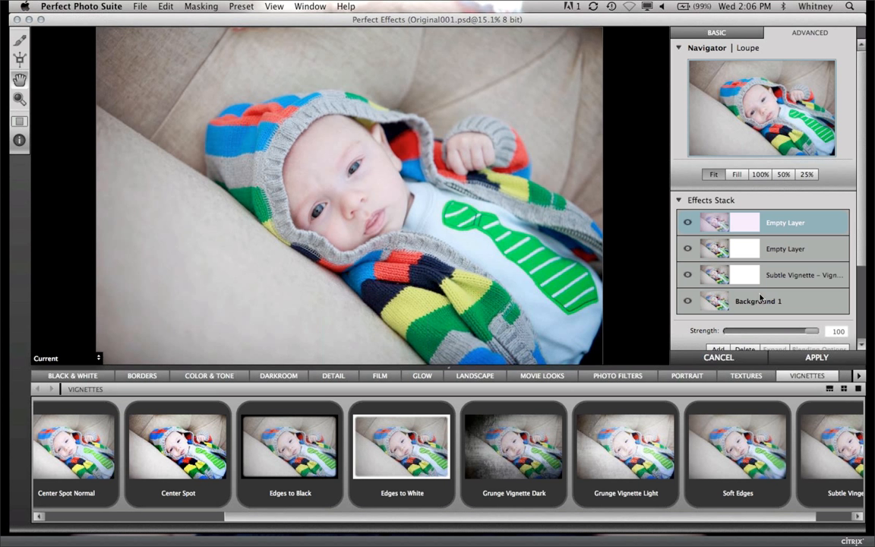
pyautogui.click(764, 275)
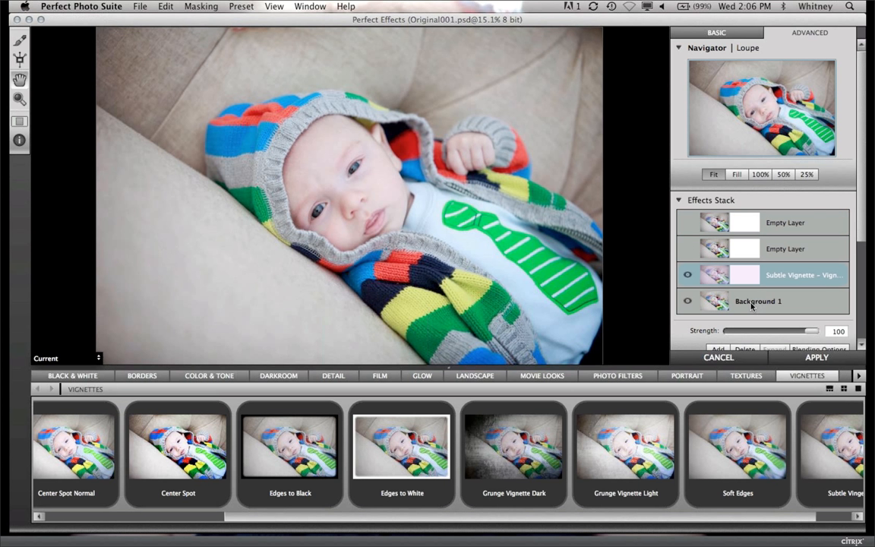
# Step: Apply the Subtle Vignette effect to the lower of the two empty layers in the effects stack
pyautogui.click(768, 256)
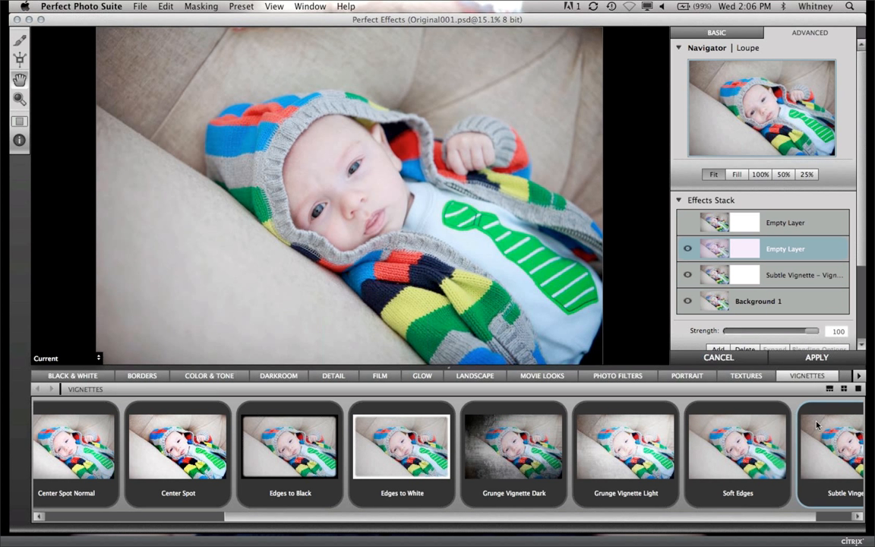
pyautogui.moveTo(818, 426)
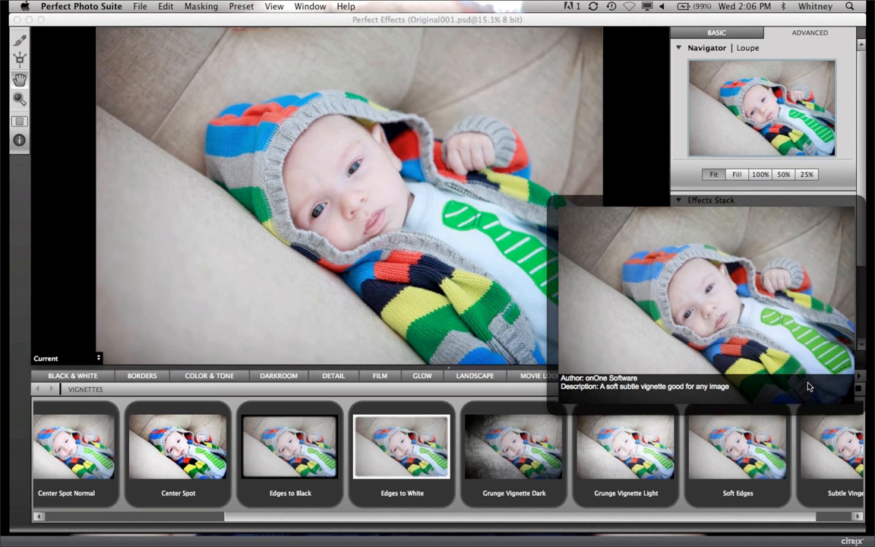
pyautogui.click(849, 446)
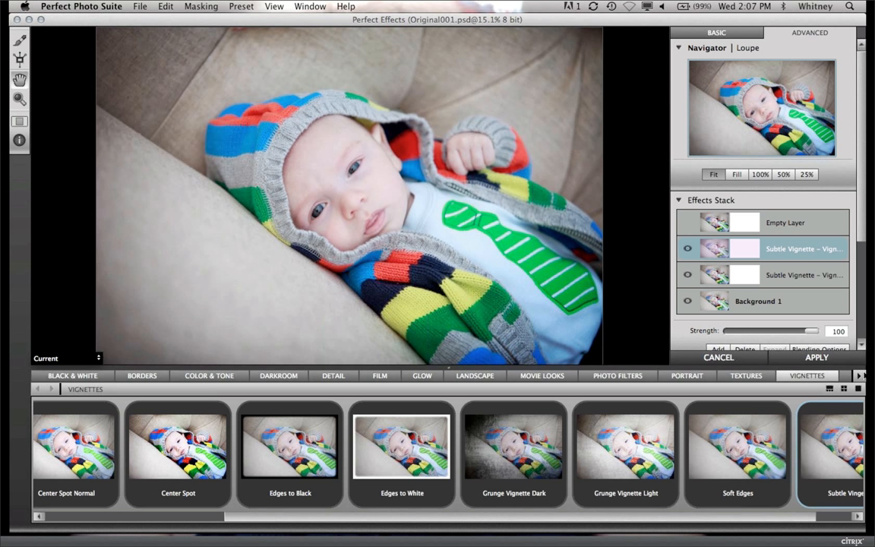
# Step: Try the vintage effects Dirty Bird, Honky Tonk, Insta-Lomo and Katy on the selected layer
pyautogui.click(861, 375)
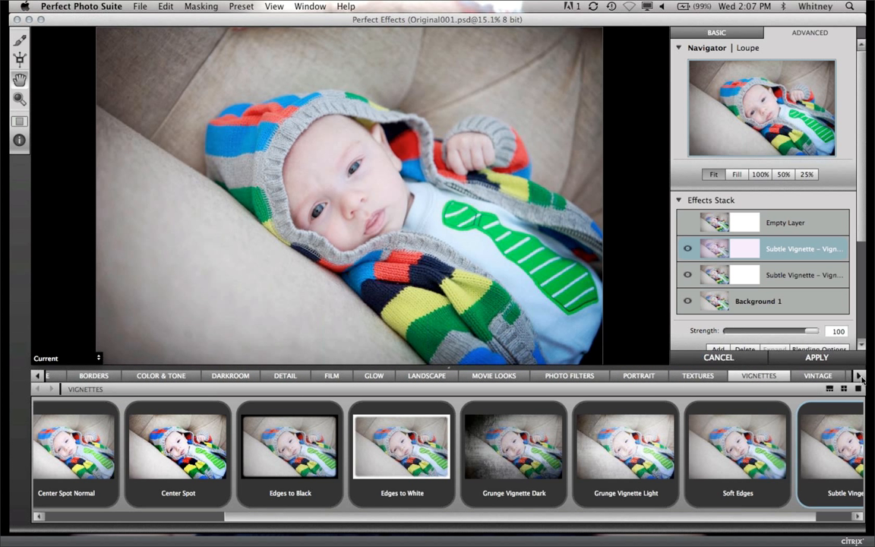
pyautogui.click(797, 376)
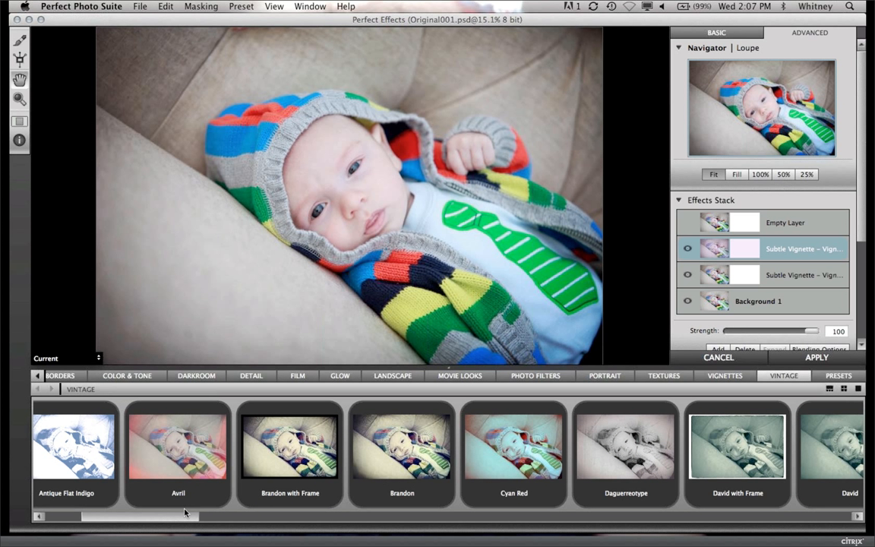
pyautogui.moveTo(180, 522); pyautogui.dragTo(270, 521)
pyautogui.click(565, 475)
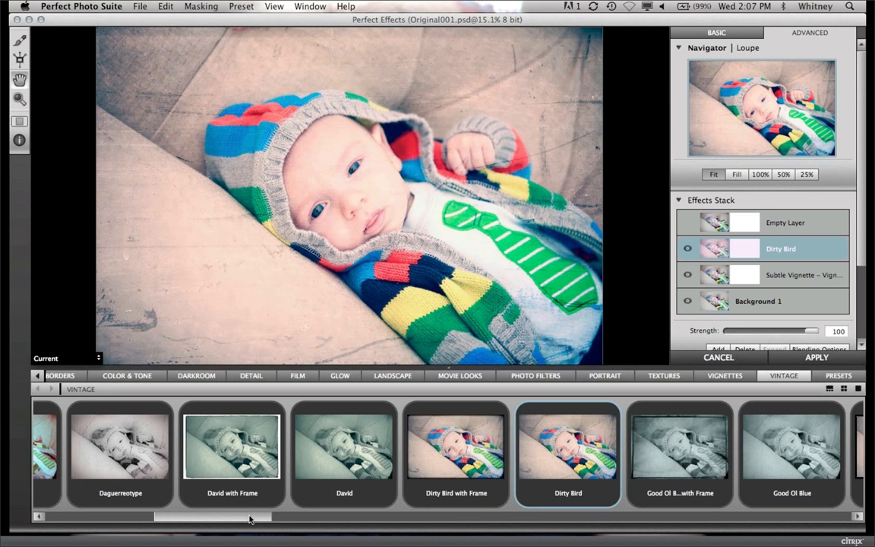
pyautogui.moveTo(250, 519); pyautogui.dragTo(295, 519)
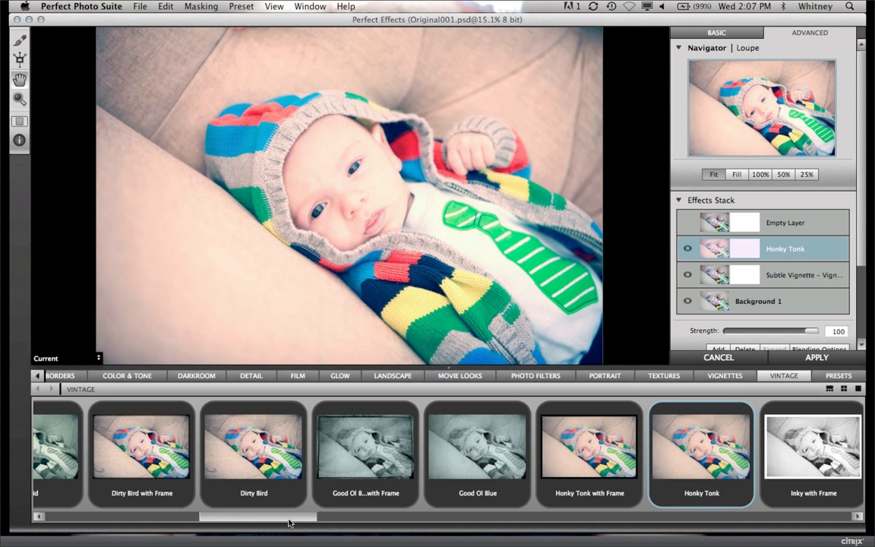
pyautogui.moveTo(289, 522); pyautogui.dragTo(396, 517)
pyautogui.click(449, 454)
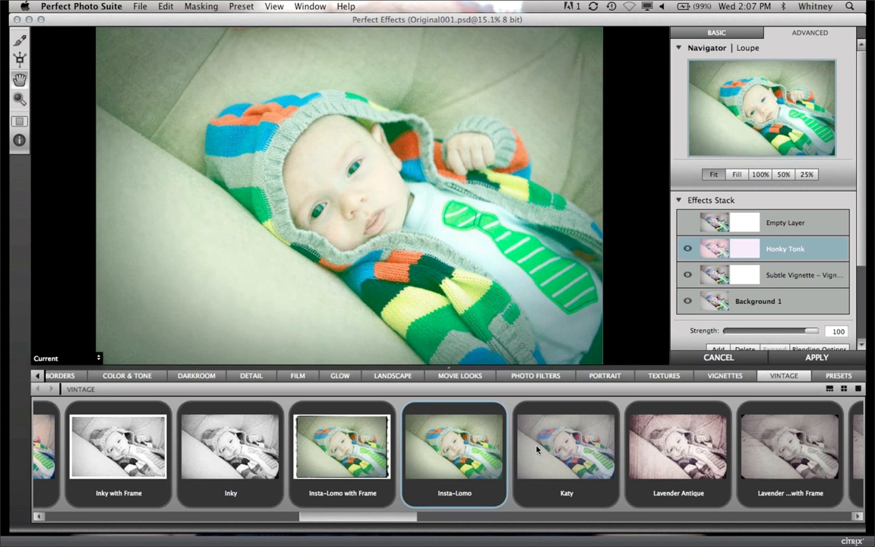
pyautogui.click(596, 443)
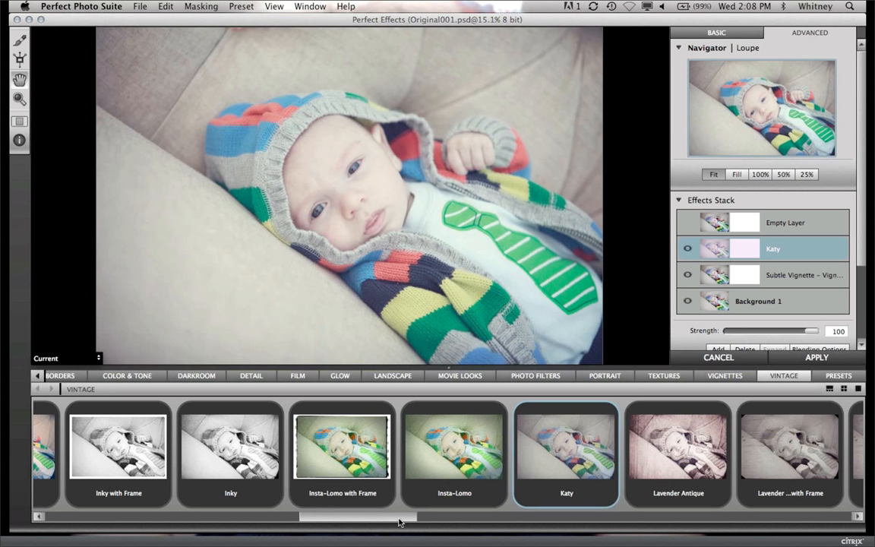
# Step: Try the vintage effects Lomo-Soft, Robin, Vintage Red Yellow and Vintage Cool on the same layer
pyautogui.moveTo(400, 522); pyautogui.dragTo(453, 510)
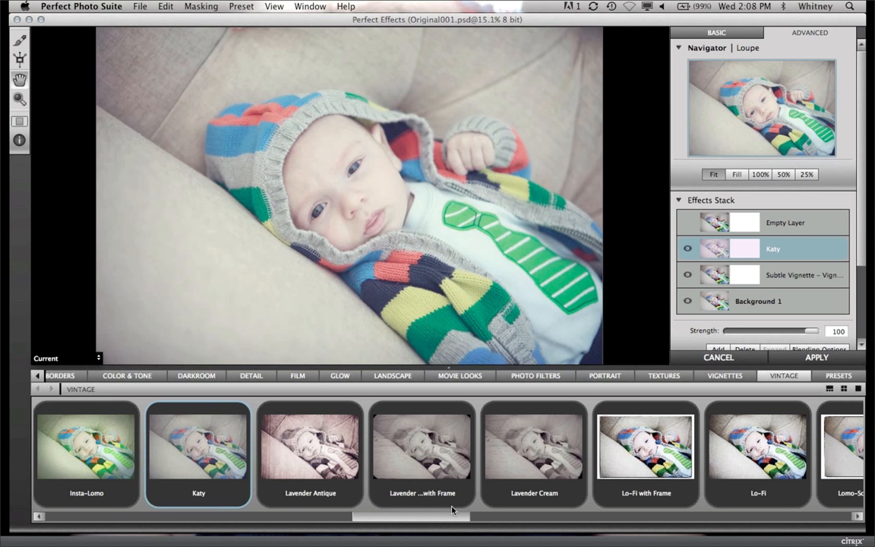
pyautogui.moveTo(465, 519); pyautogui.dragTo(493, 521)
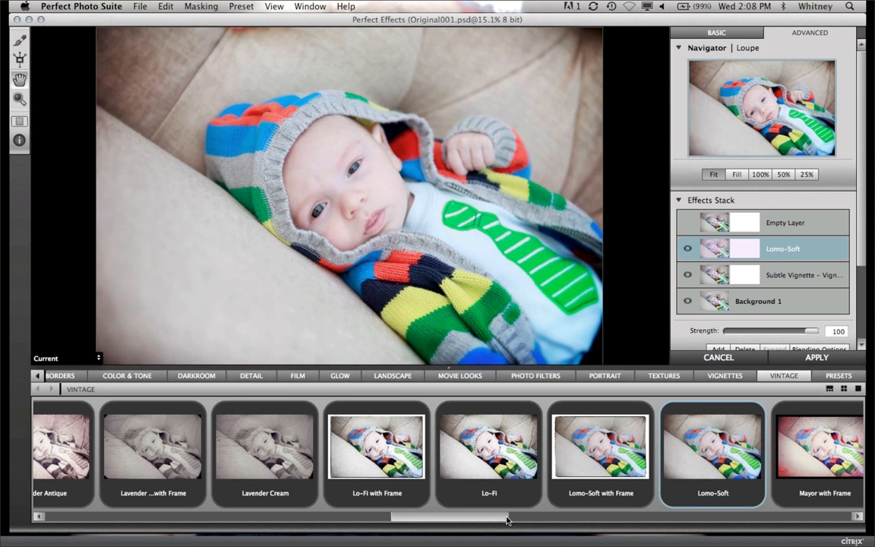
pyautogui.moveTo(508, 518); pyautogui.dragTo(688, 519)
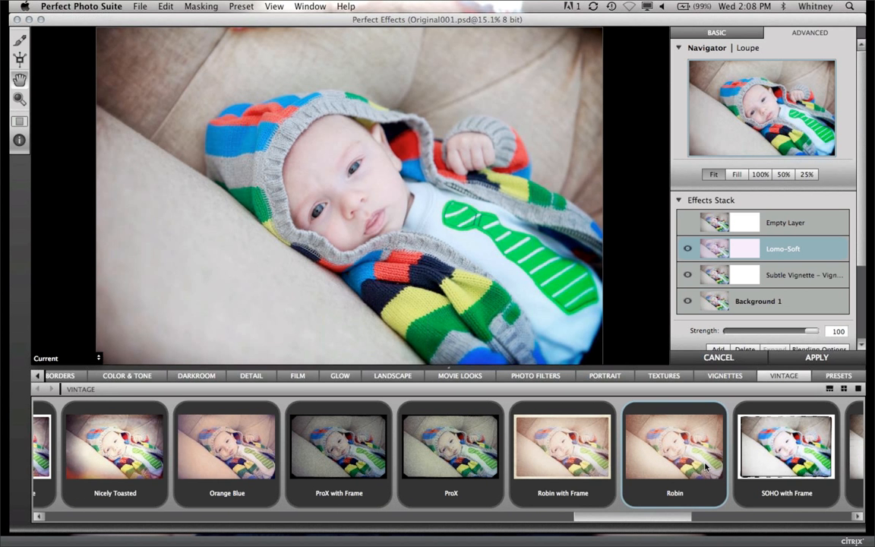
pyautogui.click(705, 468)
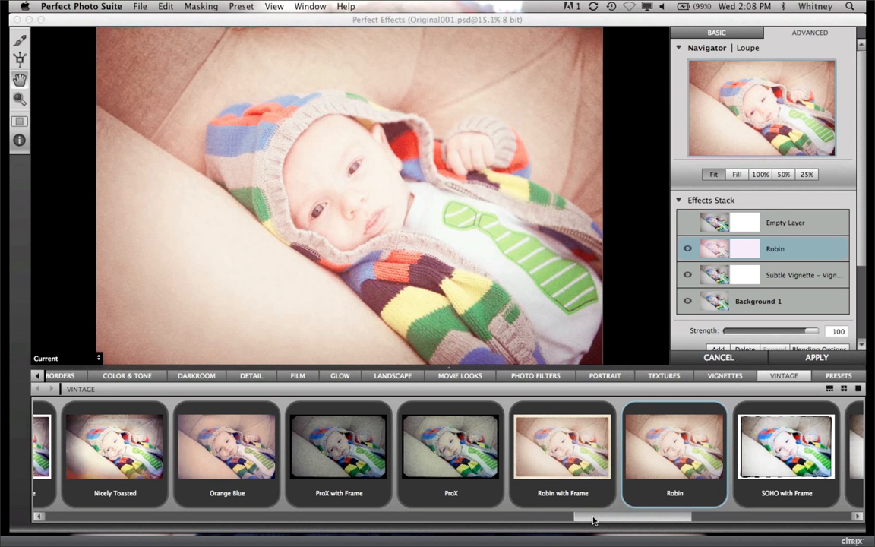
pyautogui.moveTo(640, 520); pyautogui.dragTo(768, 517)
pyautogui.click(768, 461)
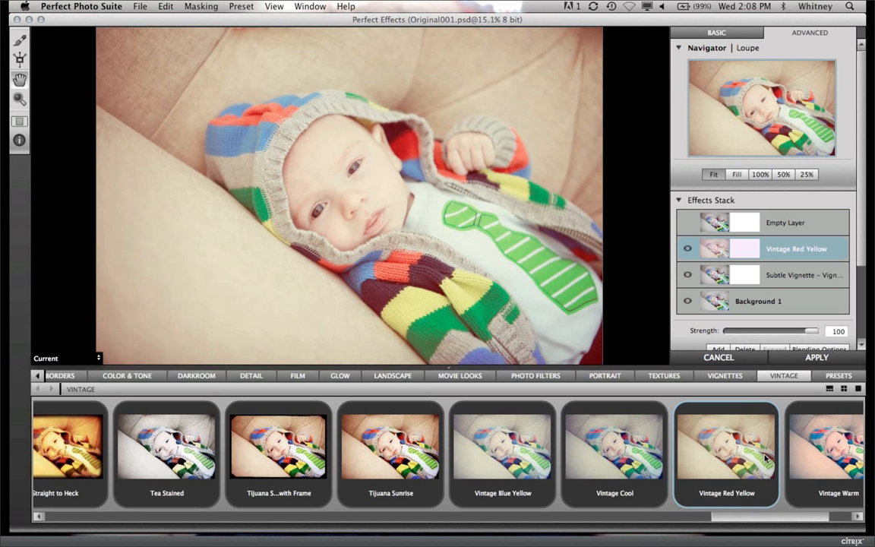
pyautogui.click(645, 459)
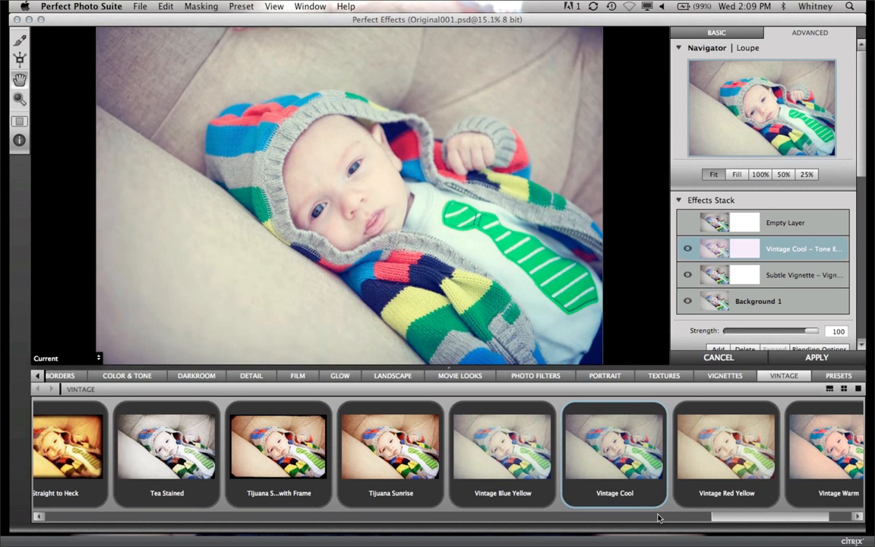
# Step: Apply the vintage effect Nicely Toasted to the selected layer and set its strength to 76
pyautogui.moveTo(733, 523); pyautogui.dragTo(554, 533)
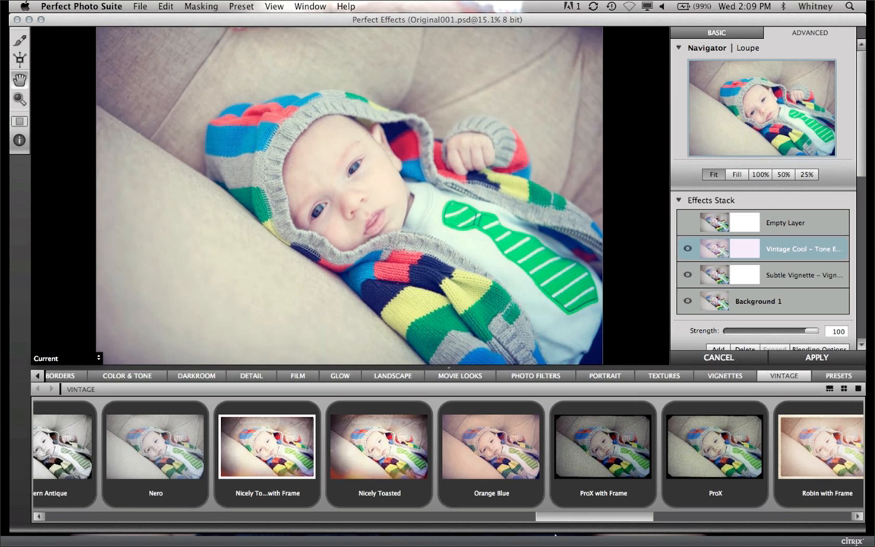
pyautogui.click(406, 450)
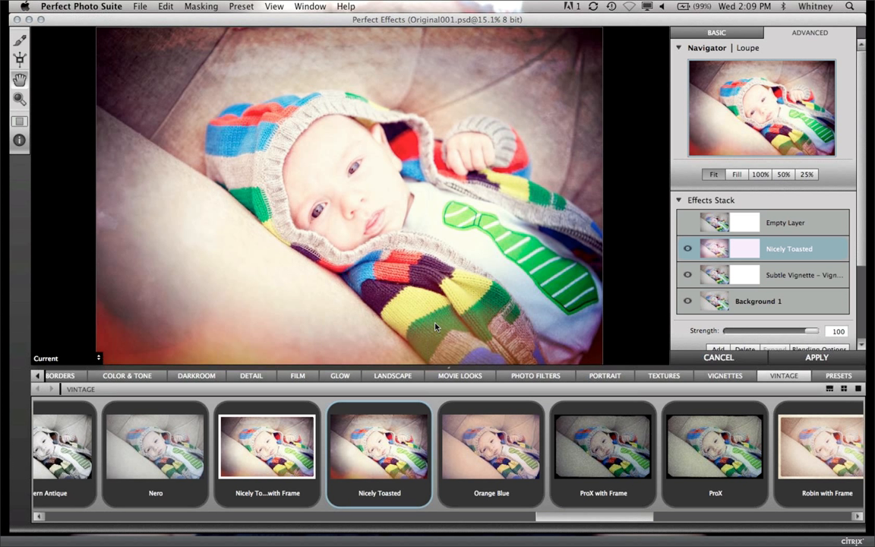
pyautogui.click(792, 332)
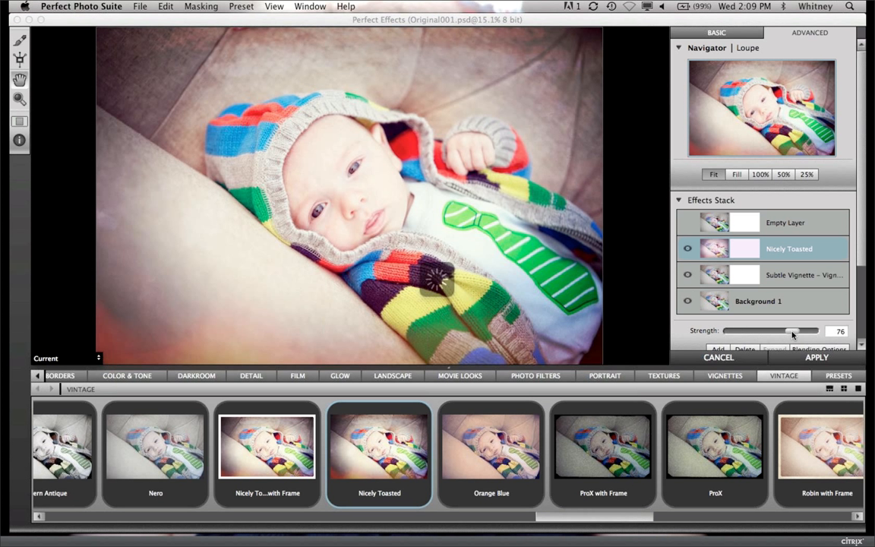
# Step: Place a rectangular masking bug on the Nicely Toasted layer, rotate it diagonally and center it over the baby's forehead
pyautogui.click(20, 40)
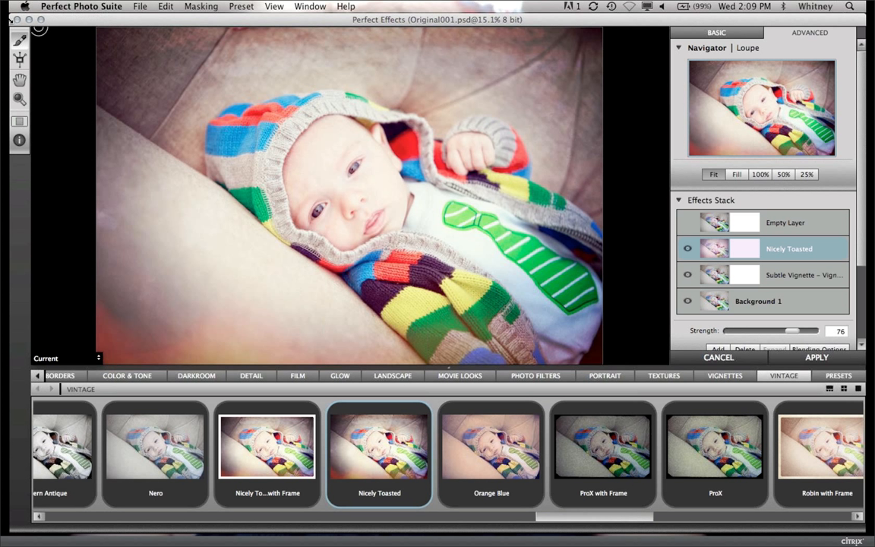
pyautogui.click(19, 59)
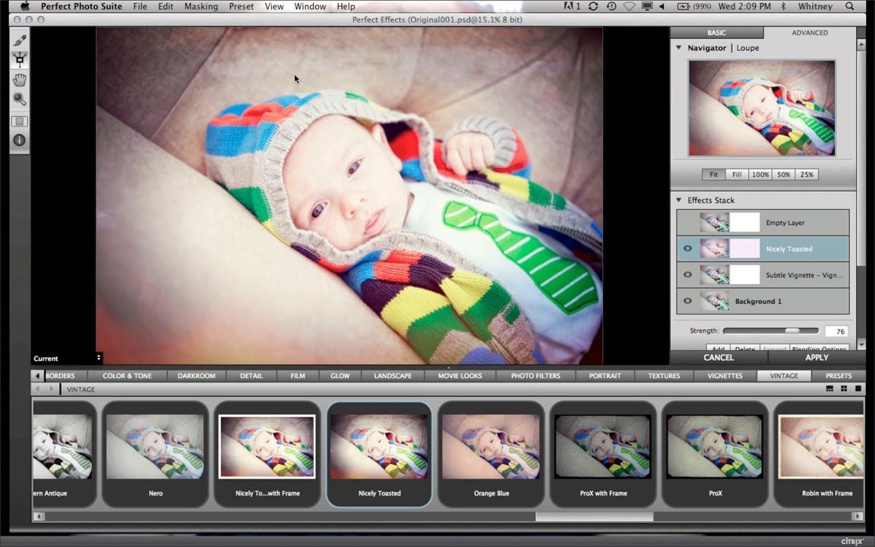
pyautogui.click(314, 119)
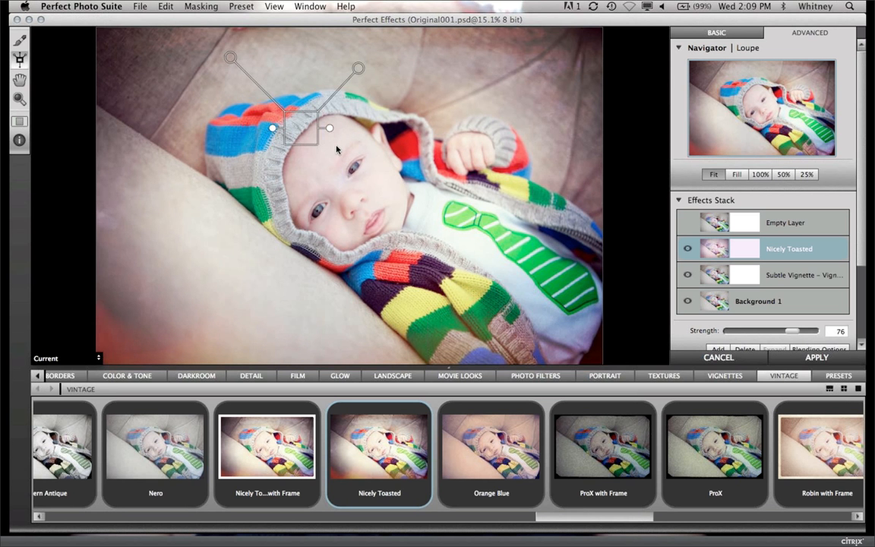
pyautogui.moveTo(329, 129)
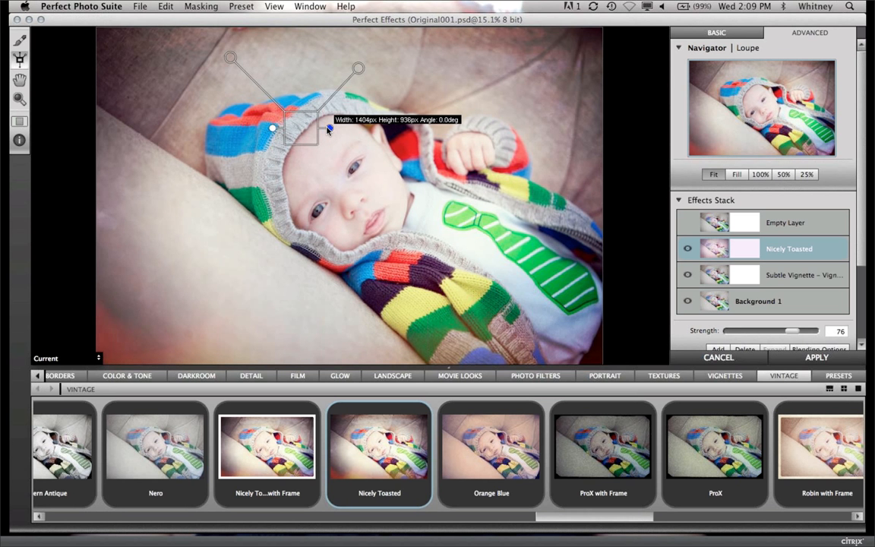
pyautogui.moveTo(329, 129); pyautogui.dragTo(324, 95)
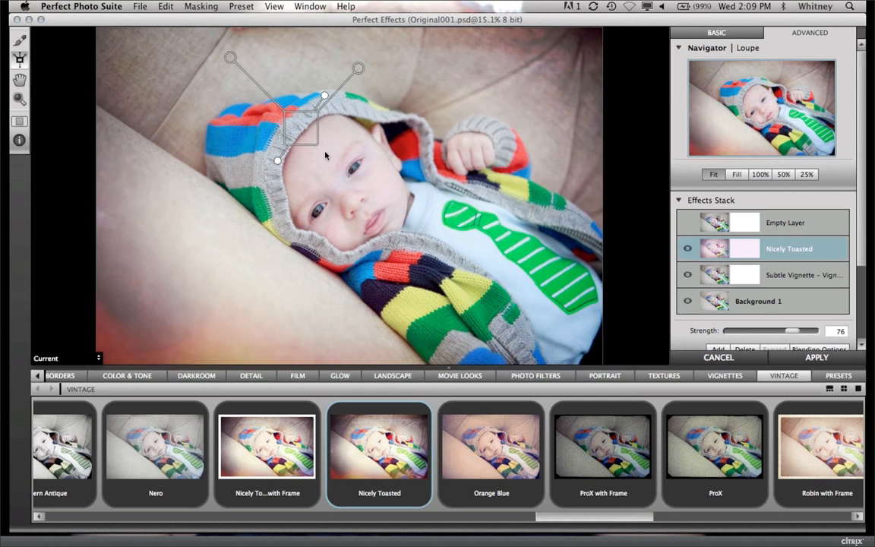
pyautogui.moveTo(298, 122)
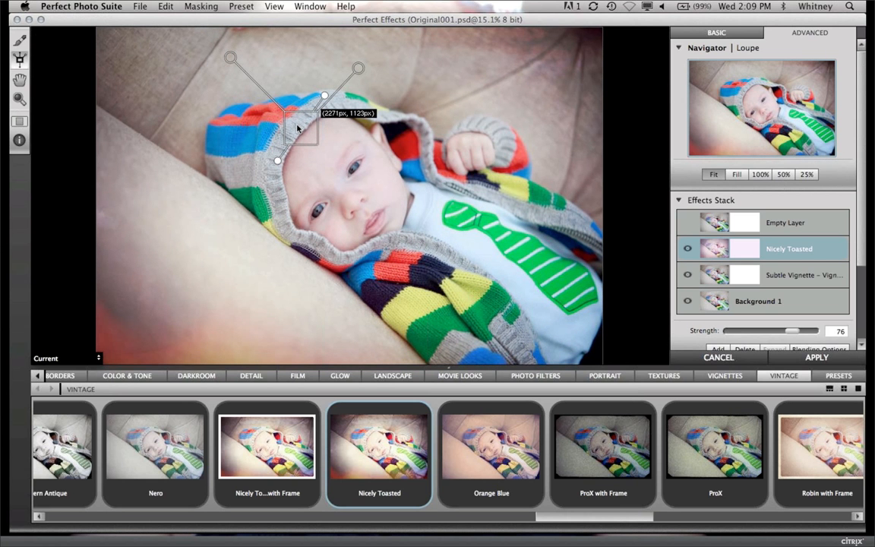
pyautogui.moveTo(298, 126); pyautogui.dragTo(330, 152)
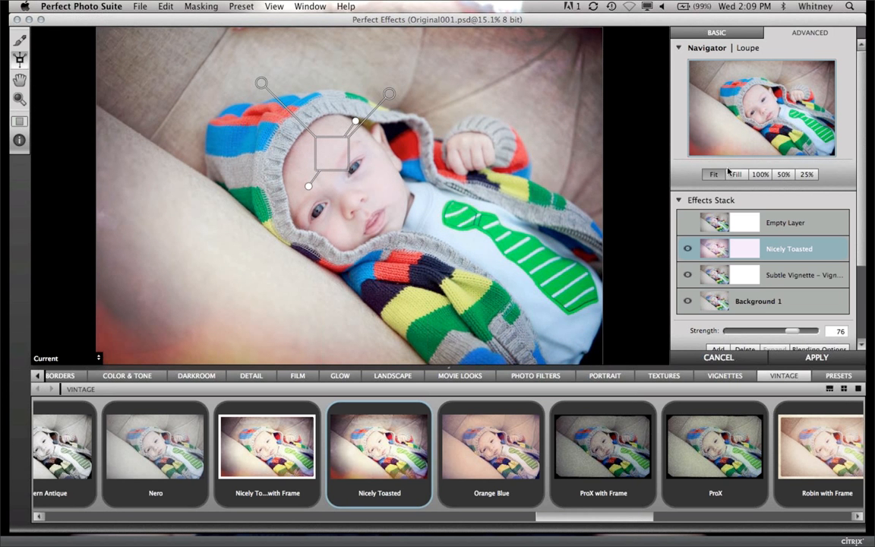
# Step: Set the masking bug's opacity to 55, move its options clear of the photo and switch to the Zoom tool
pyautogui.click(24, 141)
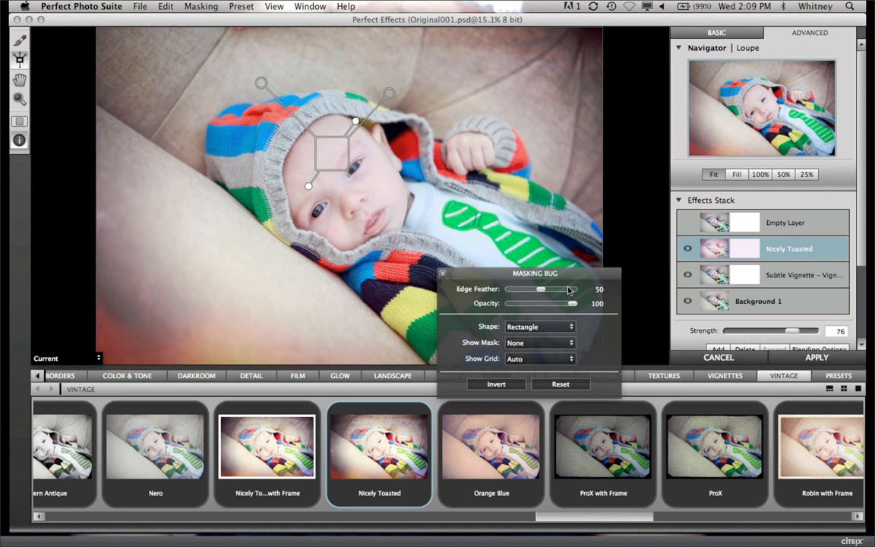
pyautogui.click(544, 305)
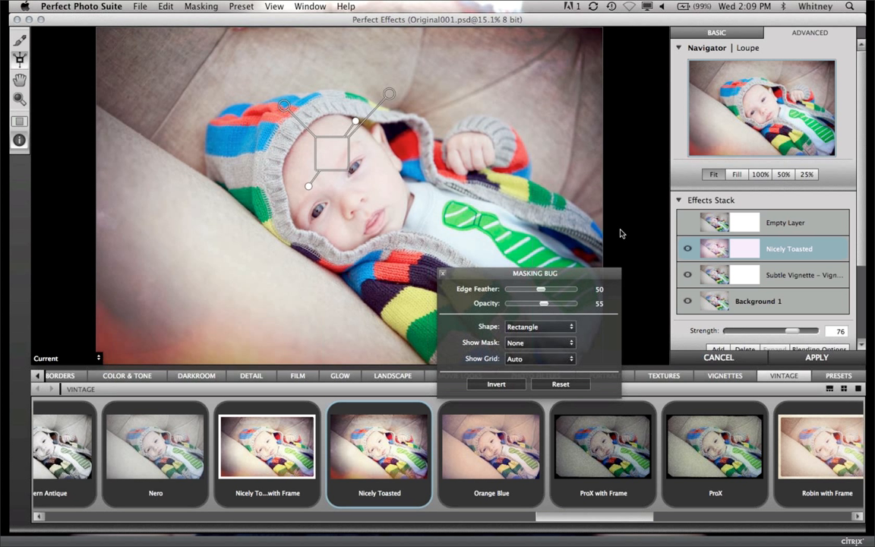
pyautogui.moveTo(608, 272); pyautogui.dragTo(753, 323)
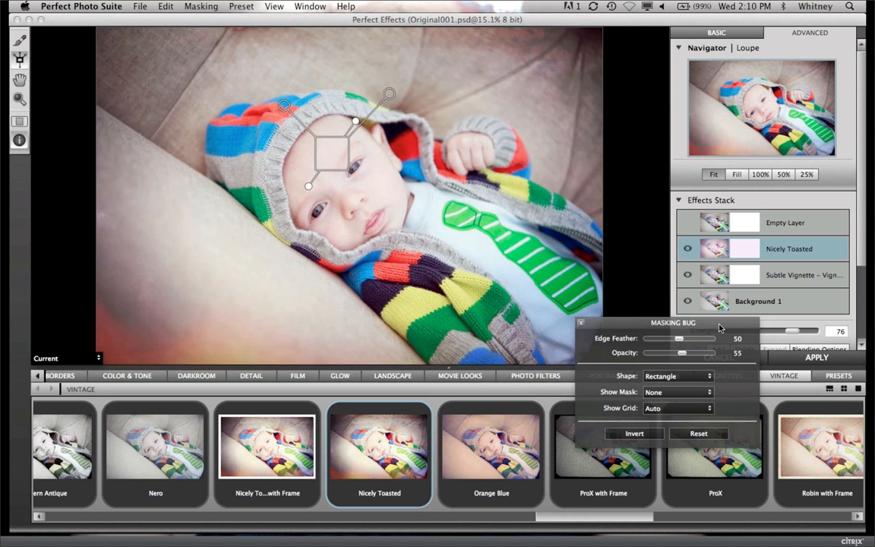
pyautogui.click(19, 99)
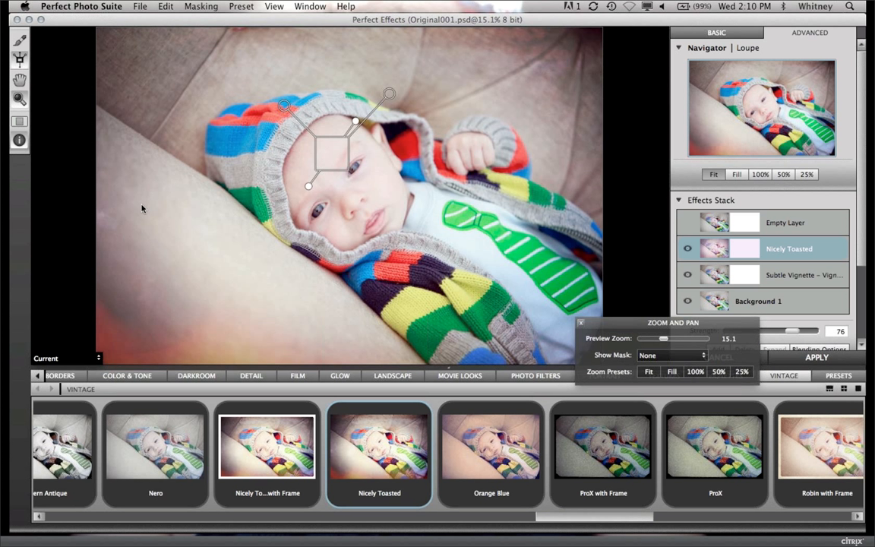